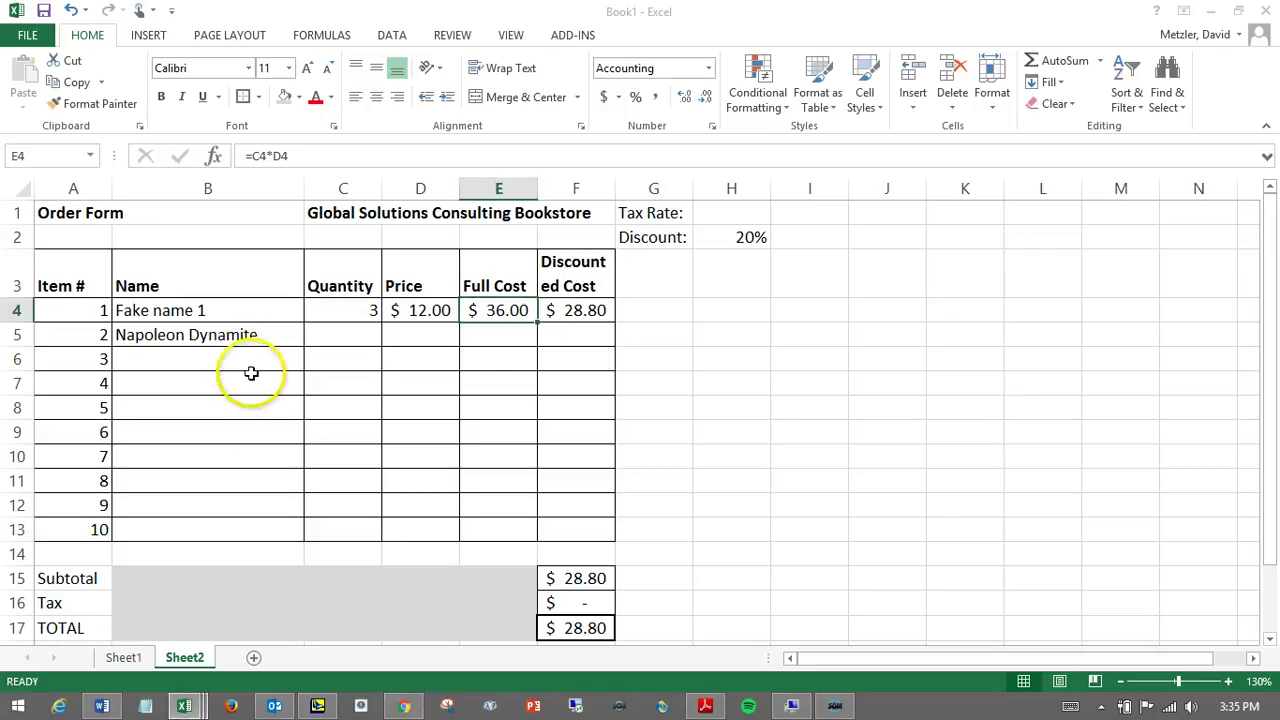
- Enter "Gone With the End" as the name of item 3 in cell B6
{"action": "left_click", "coordinate": [233, 360]}
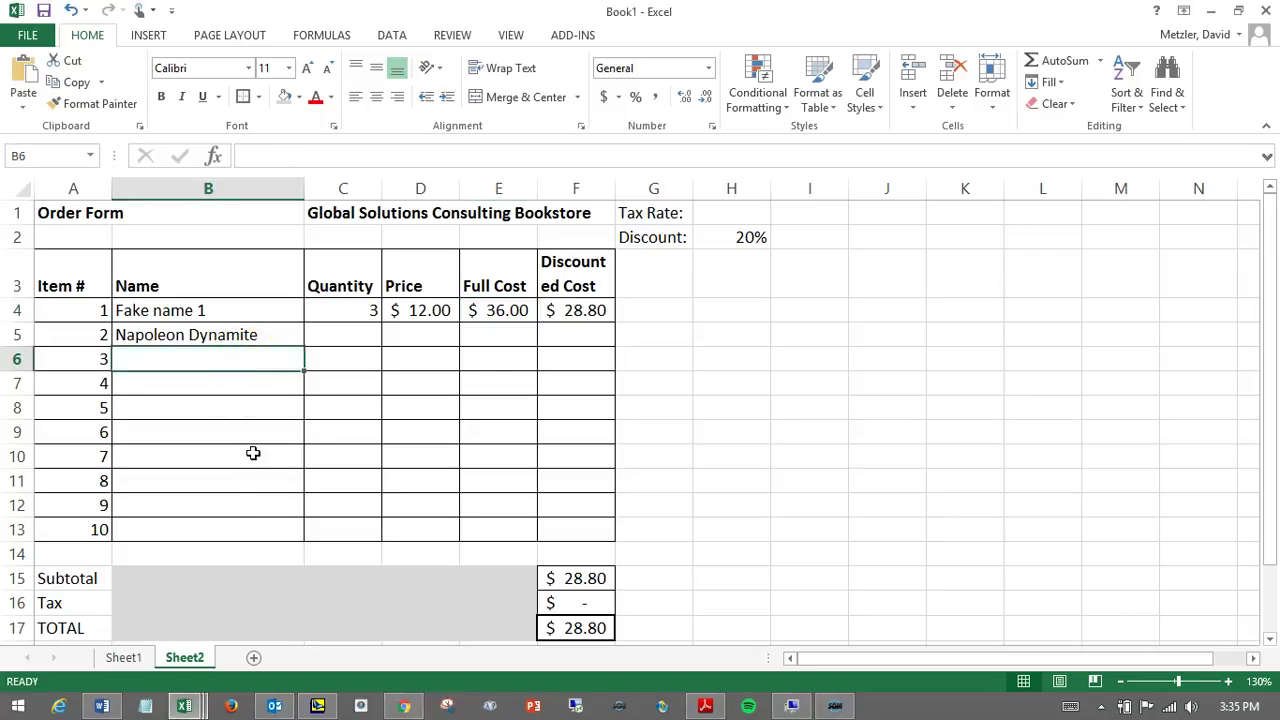
{"action": "type", "text": "Go"}
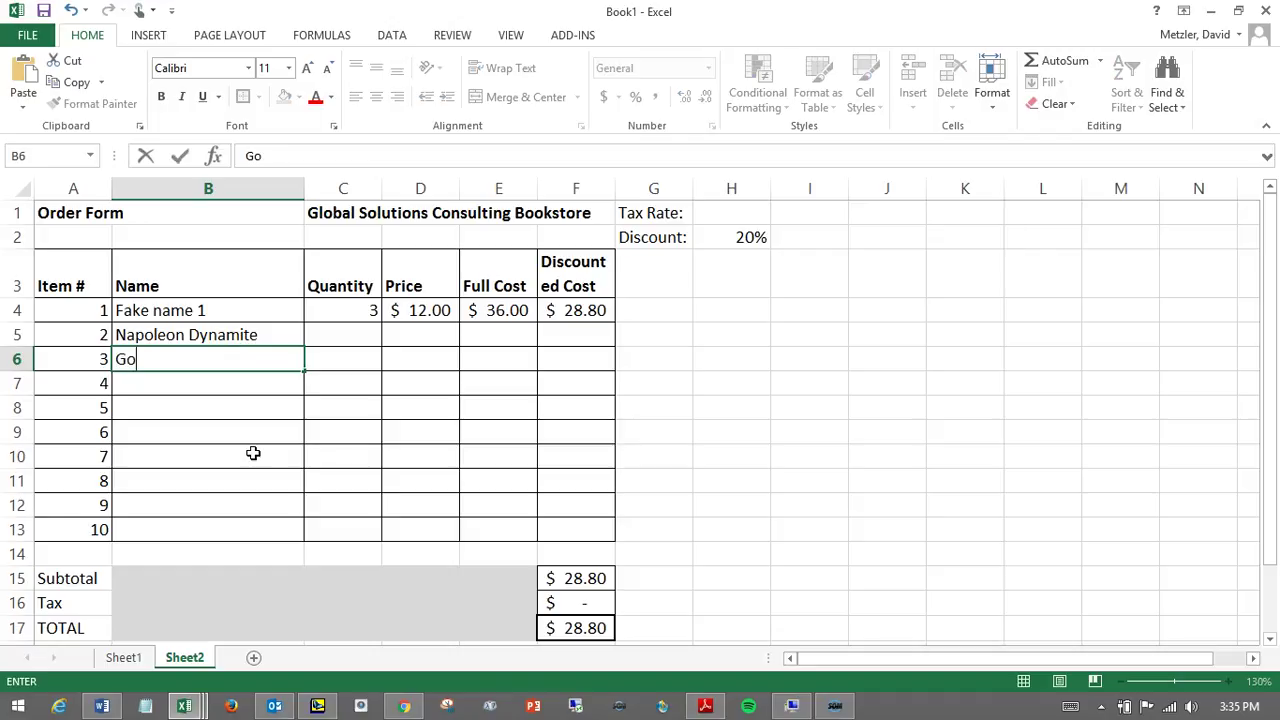
{"action": "type", "text": "ne With the End"}
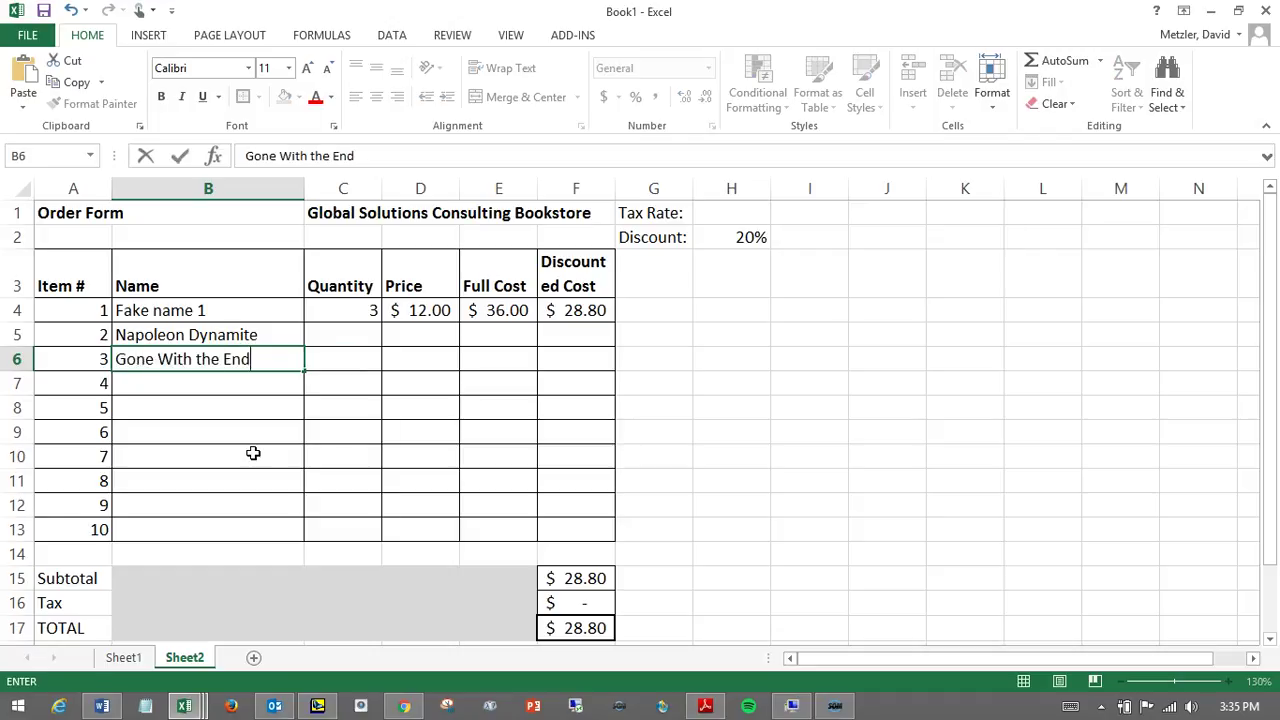
{"action": "key", "text": "Tab"}
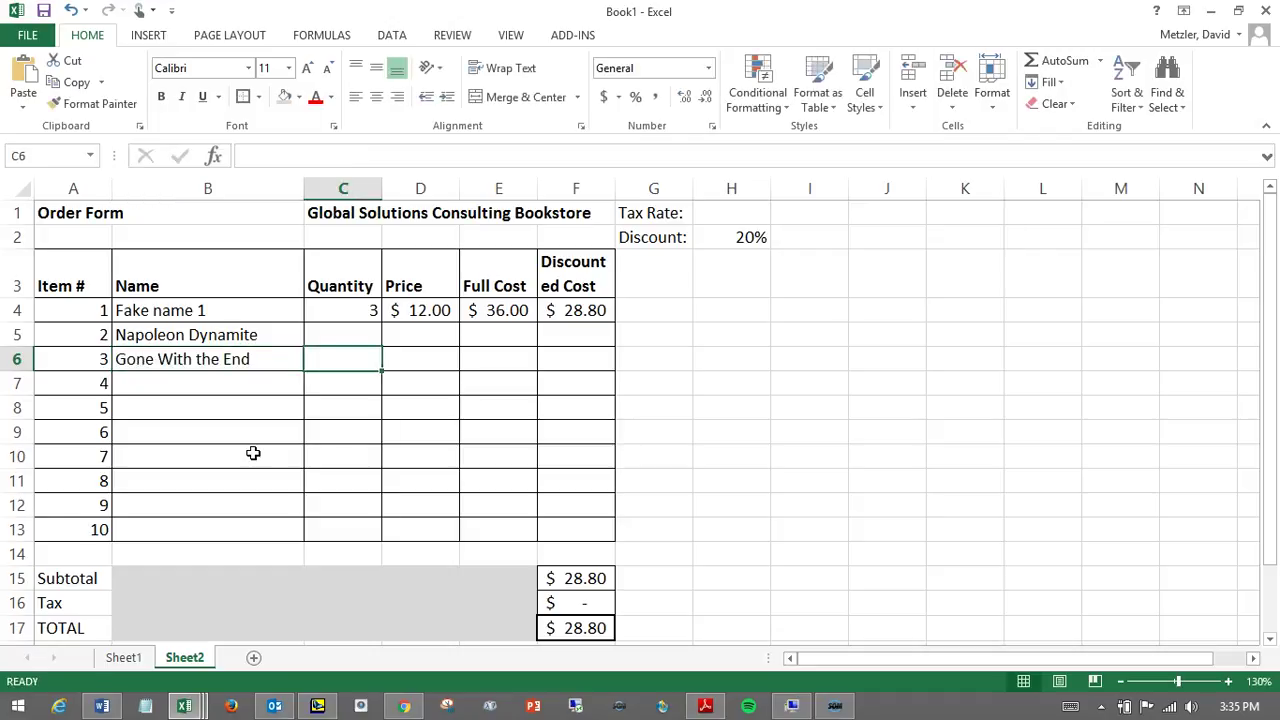
- Enter a quantity of 2 for Napoleon Dynamite in cell C5
{"action": "key", "text": "Up"}
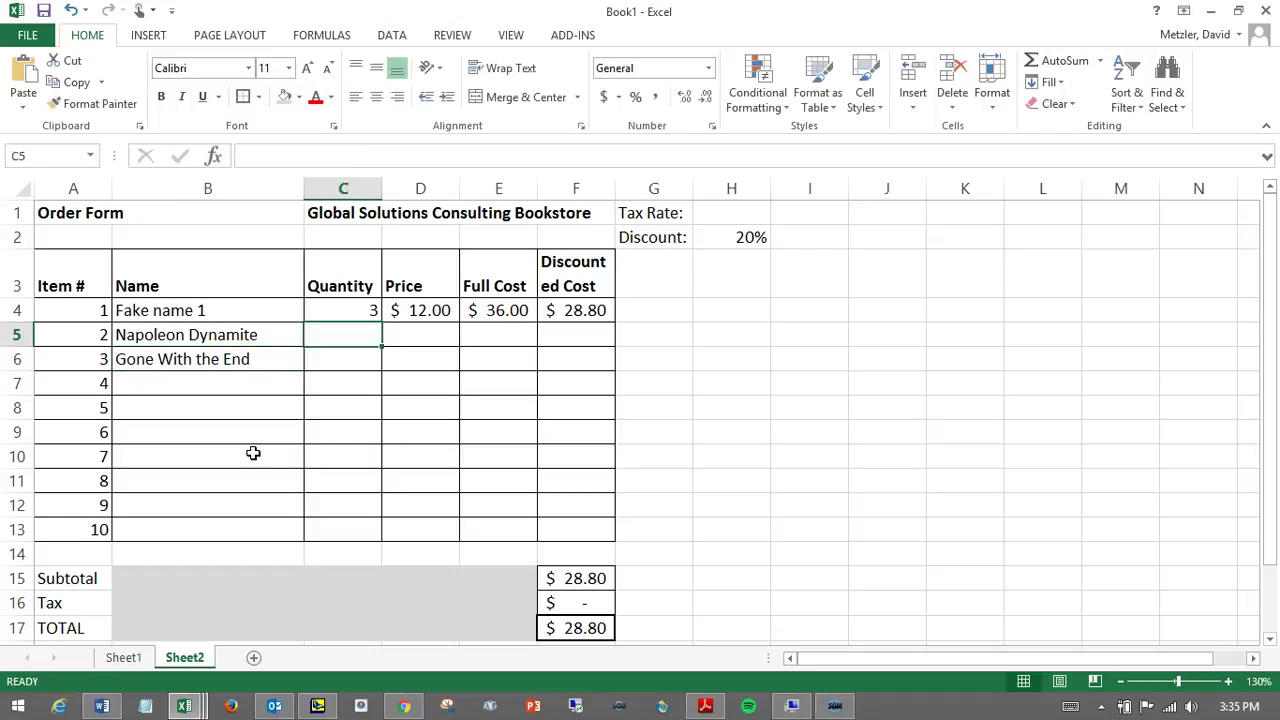
{"action": "type", "text": "2"}
{"action": "key", "text": "Return"}
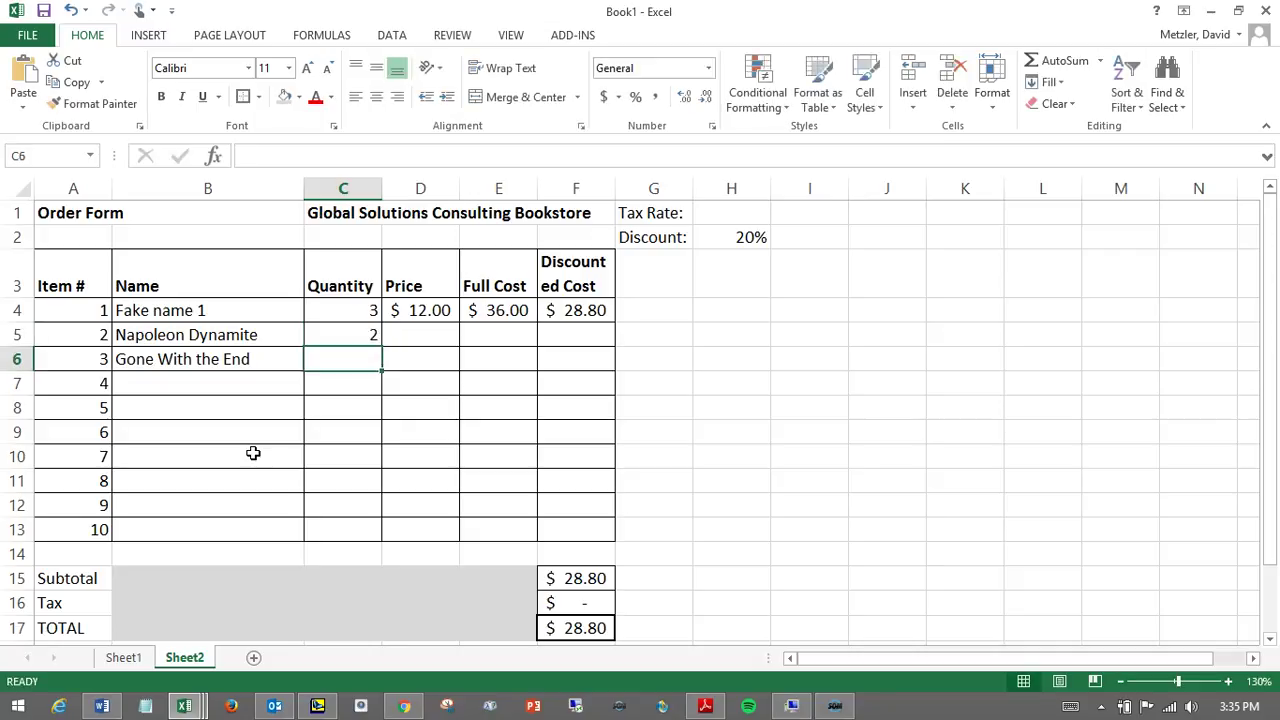
- Correct the name of item 3 in cell B6 to "Gone With the Wind"
{"action": "key", "text": "Up"}
{"action": "key", "text": "Left"}
{"action": "key", "text": "Down"}
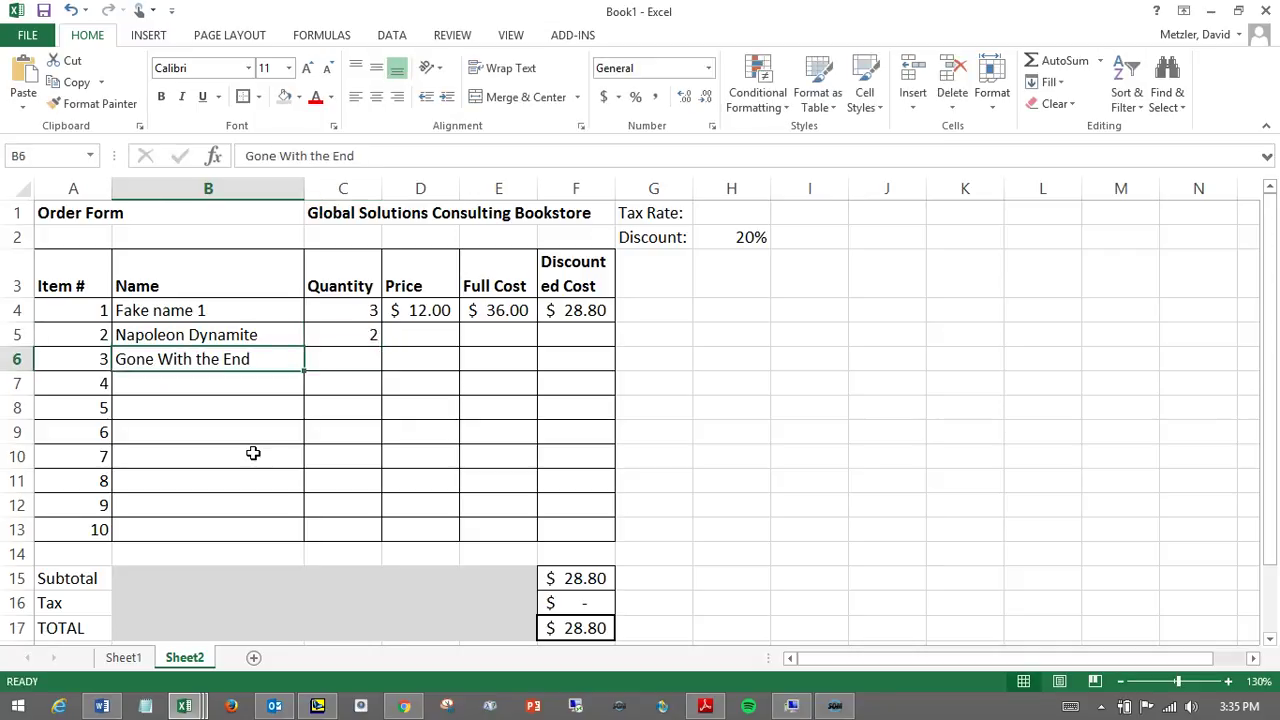
{"action": "left_click", "coordinate": [341, 156]}
{"action": "key", "text": "BackSpace"}
{"action": "type", "text": "Wi"}
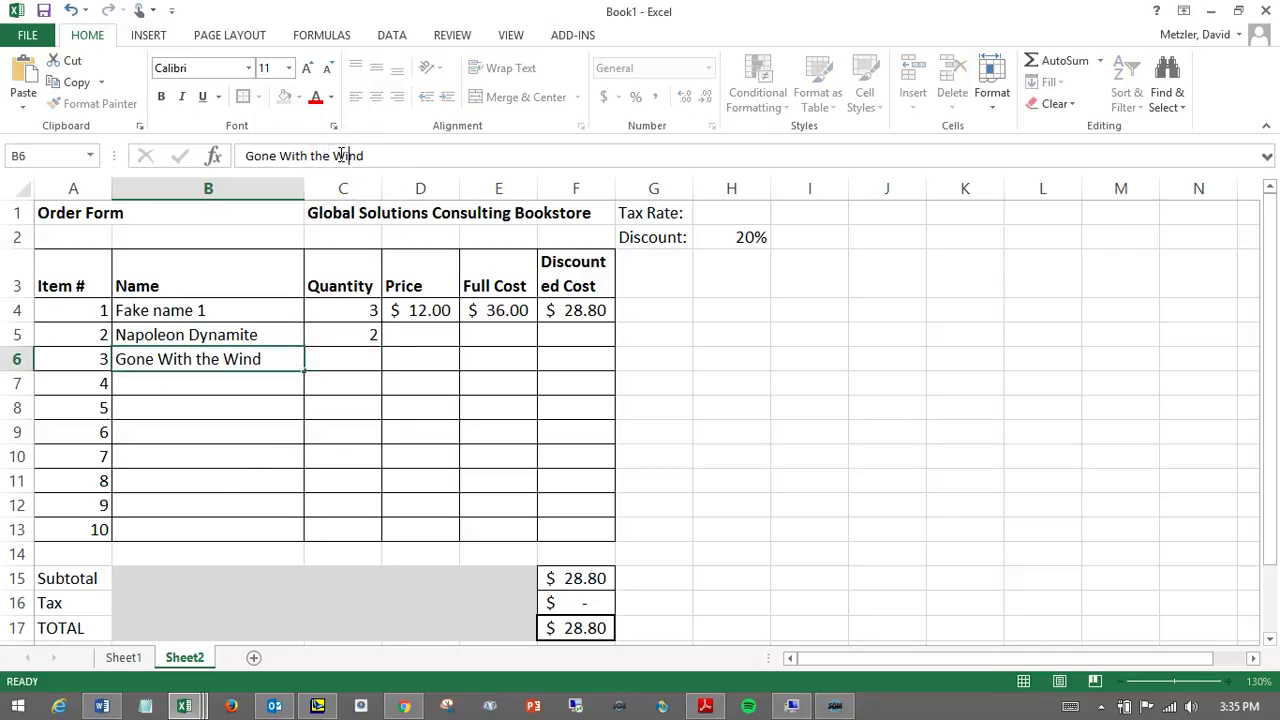
{"action": "key", "text": "Return"}
- Enter a quantity of 4 for Gone With the Wind in cell C6
{"action": "key", "text": "Up"}
{"action": "key", "text": "Right"}
{"action": "type", "text": "4"}
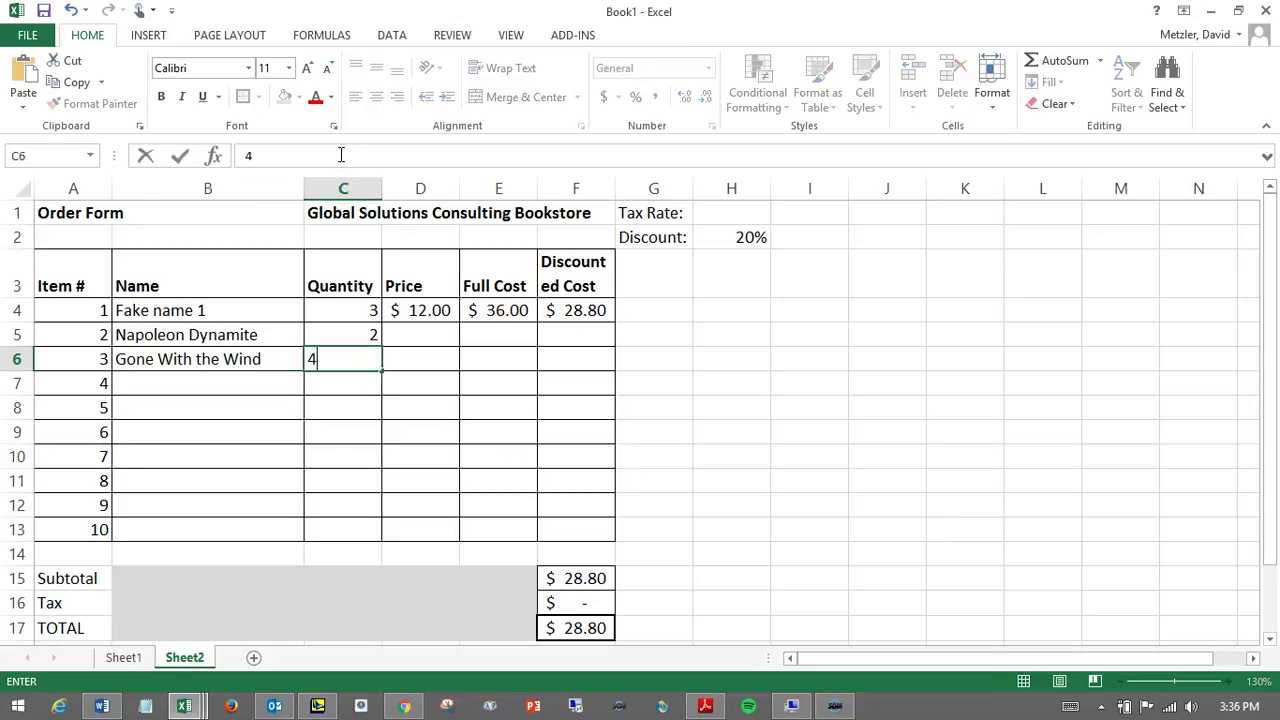
{"action": "key", "text": "Tab"}
- Enter the prices $7.50 for Napoleon Dynamite in D5 and $29.25 for Gone With the Wind in D6
{"action": "key", "text": "Up"}
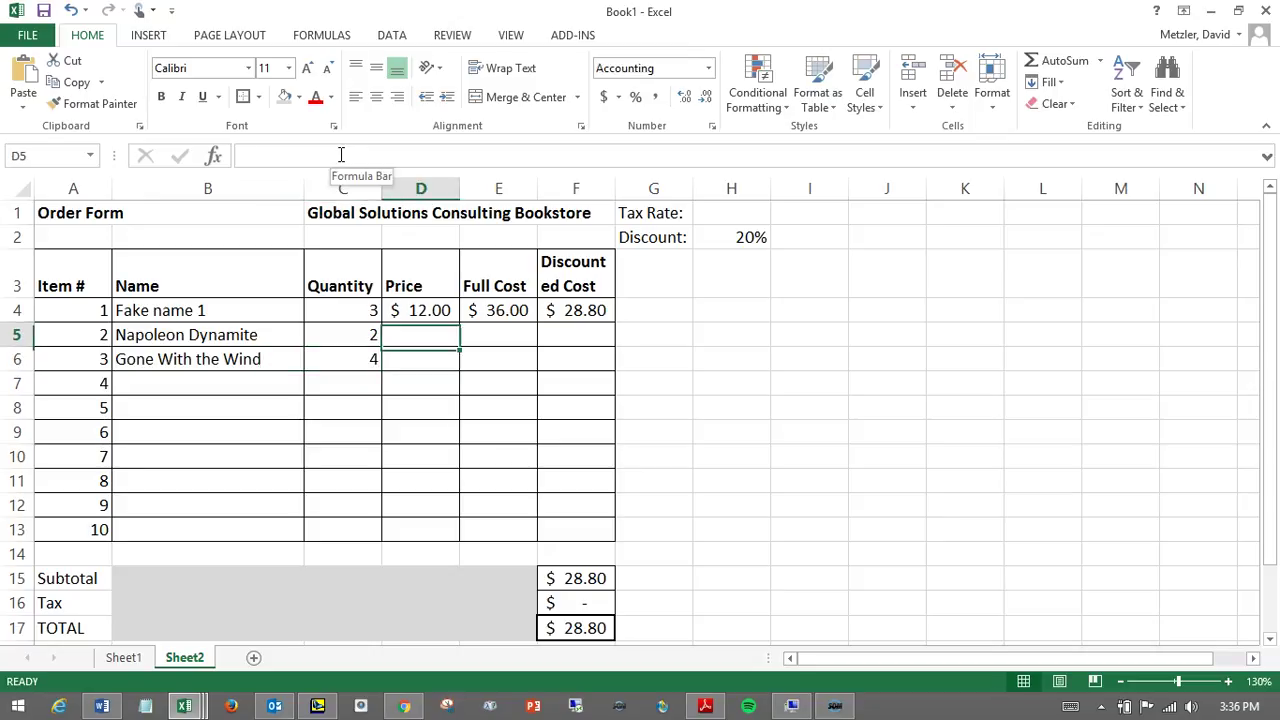
{"action": "type", "text": "$"}
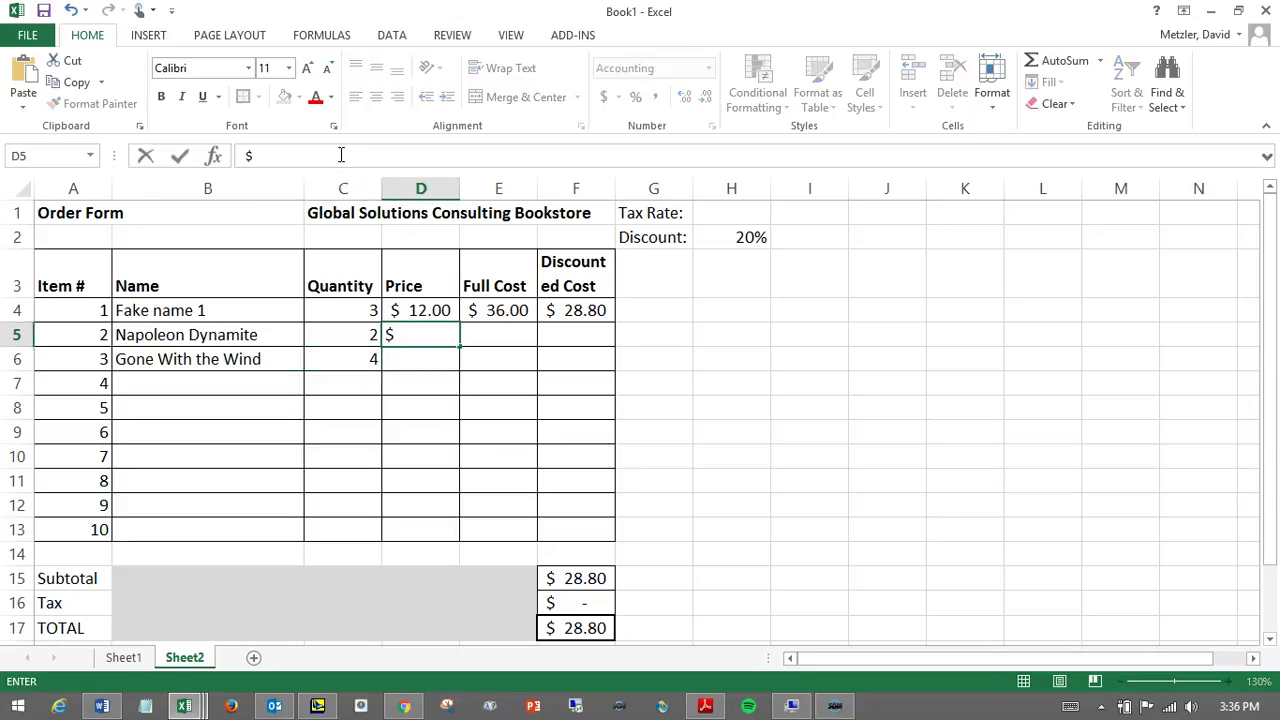
{"action": "type", "text": "7.50"}
{"action": "key", "text": "Return"}
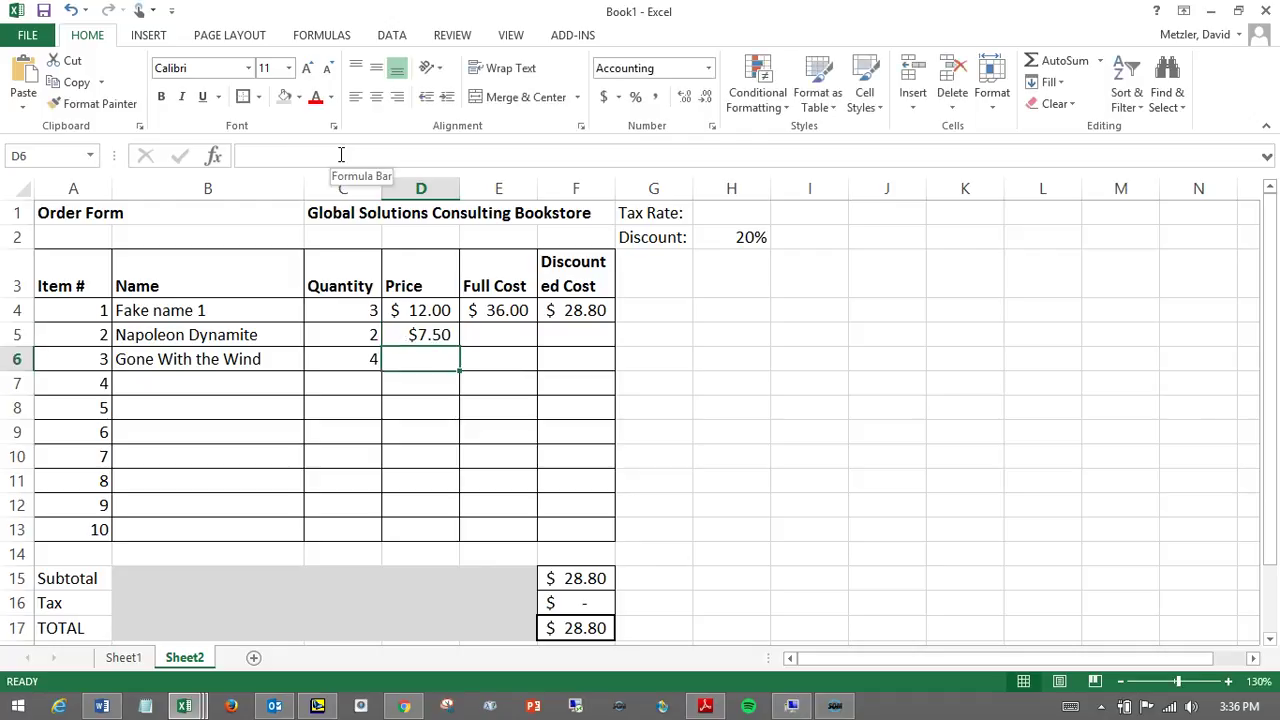
{"action": "type", "text": "$"}
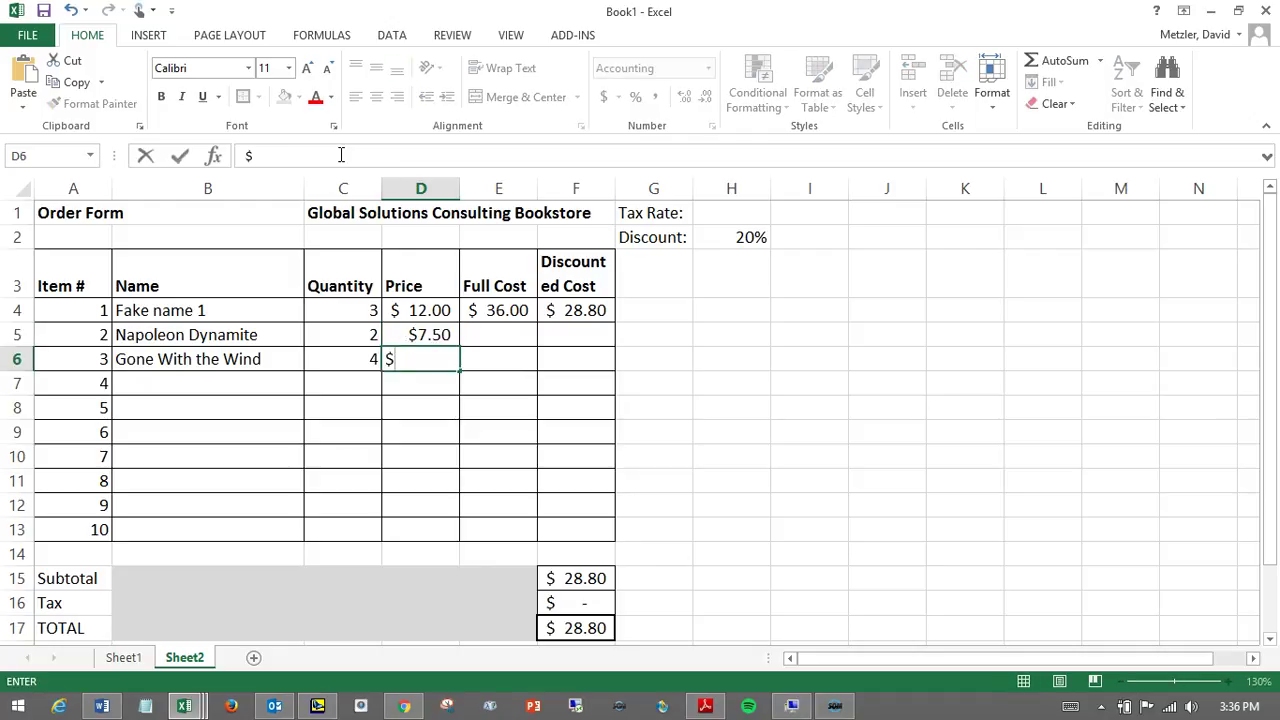
{"action": "type", "text": "29.25"}
{"action": "key", "text": "Return"}
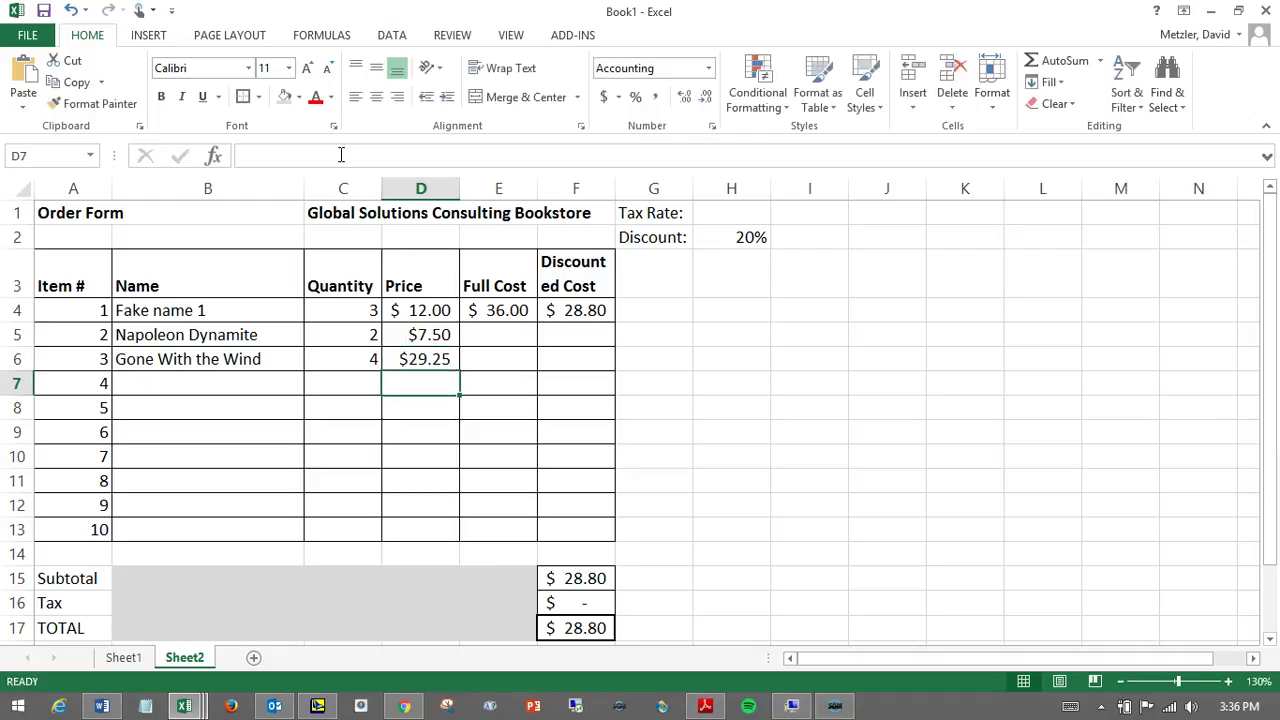
- Look over the empty Full Cost and Discounted Cost cells of the items below the first row
{"action": "key", "text": "Up"}
{"action": "key", "text": "Up"}
{"action": "key", "text": "Right"}
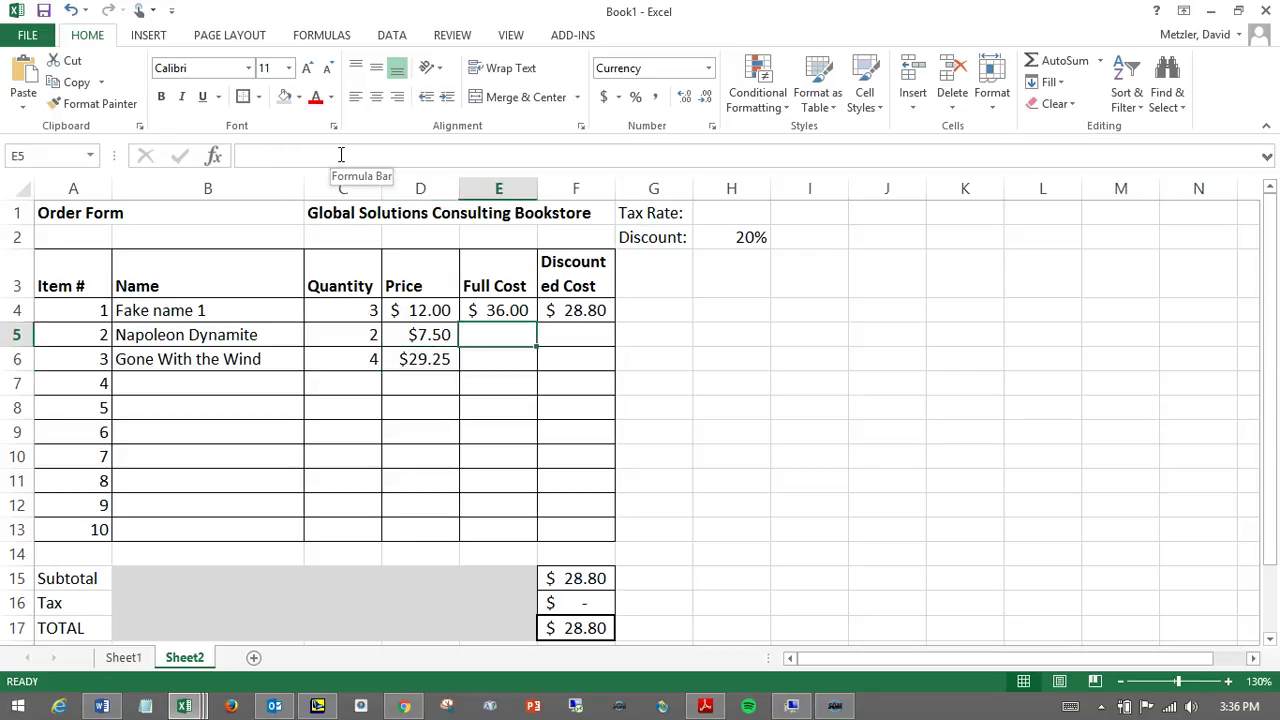
{"action": "key", "text": "Right"}
{"action": "key", "text": "Down"}
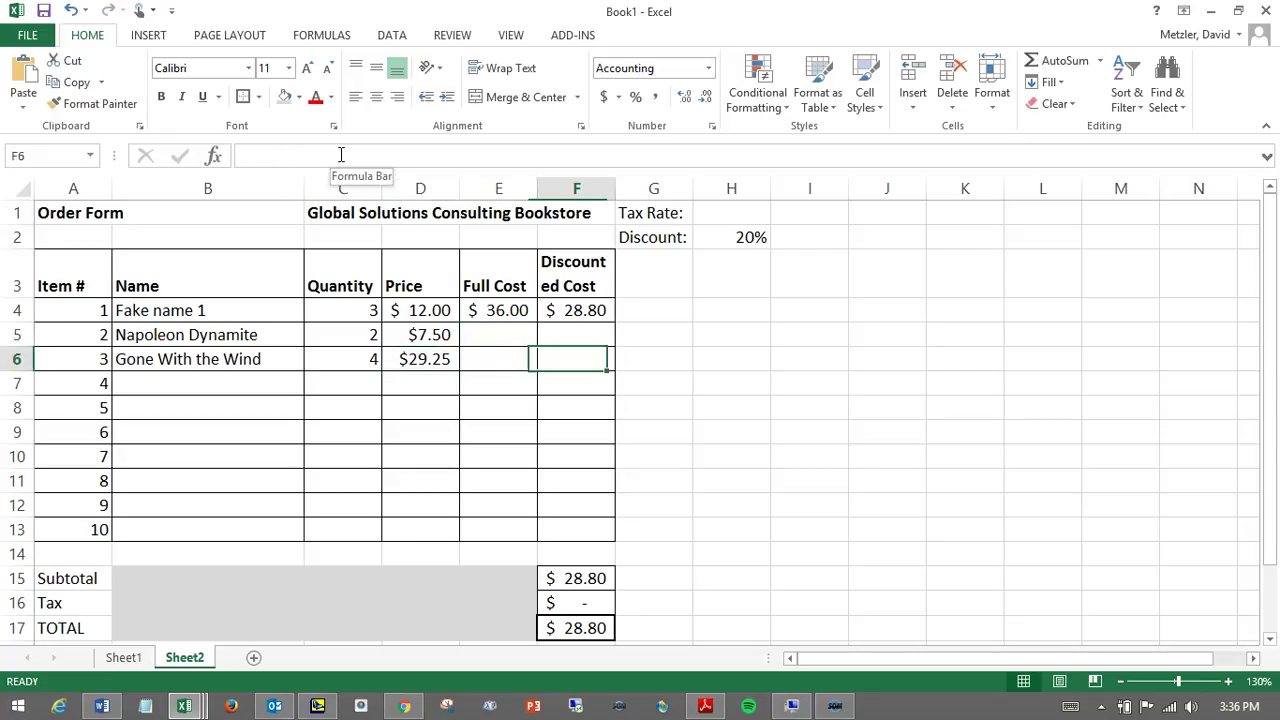
{"action": "key", "text": "Up"}
{"action": "key", "text": "Right"}
{"action": "key", "text": "Left"}
{"action": "key", "text": "Left"}
{"action": "key", "text": "Down"}
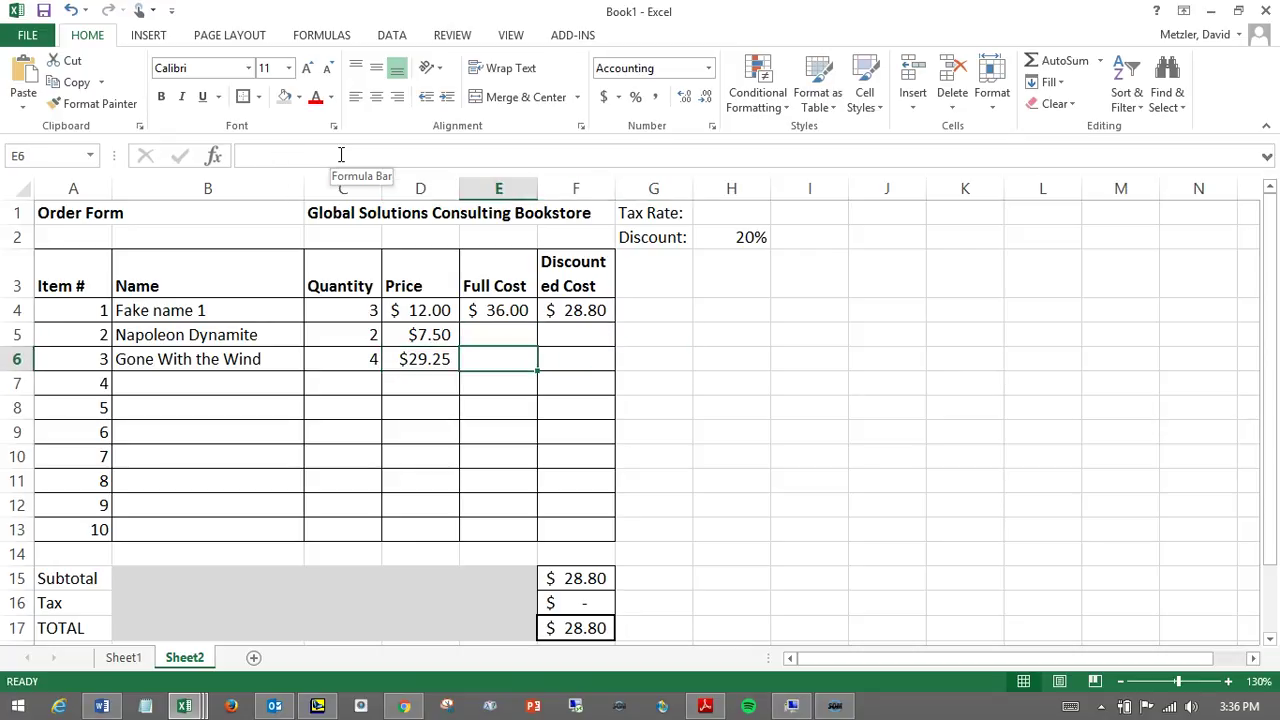
{"action": "key", "text": "Down"}
{"action": "key", "text": "Down"}
{"action": "key", "text": "Down"}
{"action": "key", "text": "Down"}
{"action": "key", "text": "Down"}
{"action": "key", "text": "Down"}
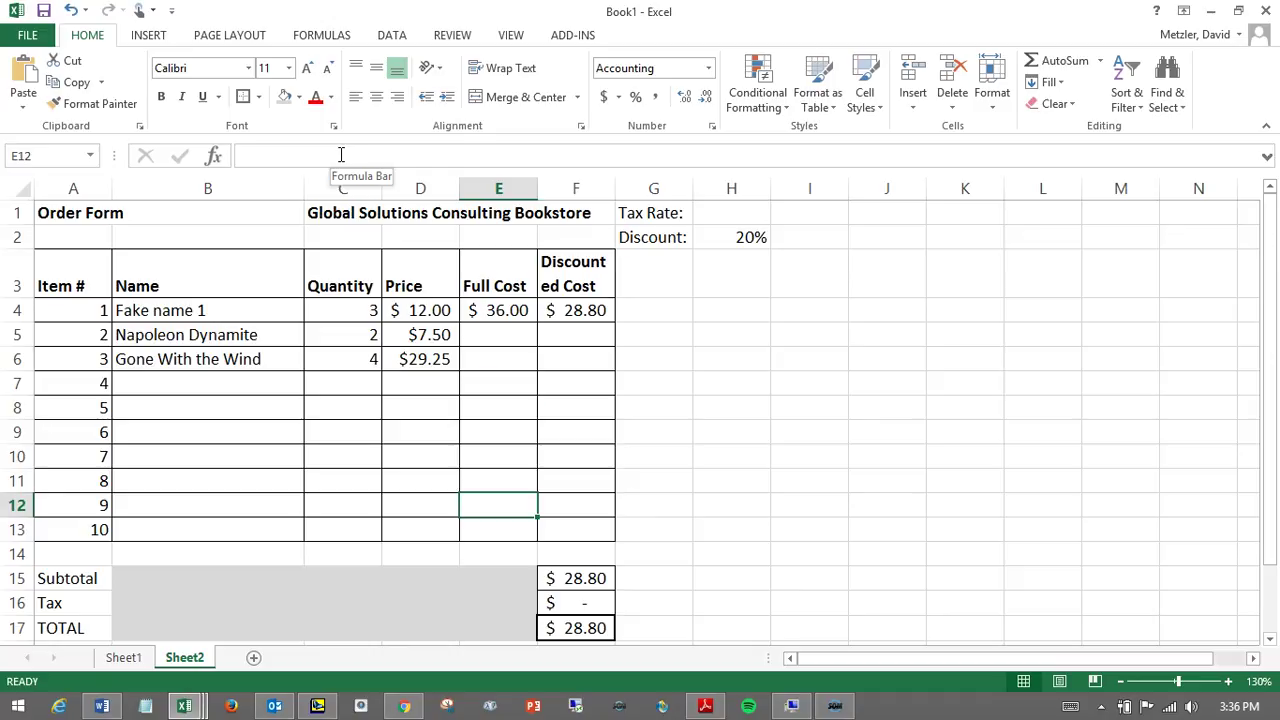
- Copy the Full Cost formula from cell E4 into cell E5 for Napoleon Dynamite
{"action": "key", "text": "Up"}
{"action": "key", "text": "Up"}
{"action": "key", "text": "Up"}
{"action": "key", "text": "Up"}
{"action": "key", "text": "Up"}
{"action": "key", "text": "Up"}
{"action": "key", "text": "Up"}
{"action": "key", "text": "Up"}
{"action": "key", "text": "Down"}
{"action": "key", "text": "Up"}
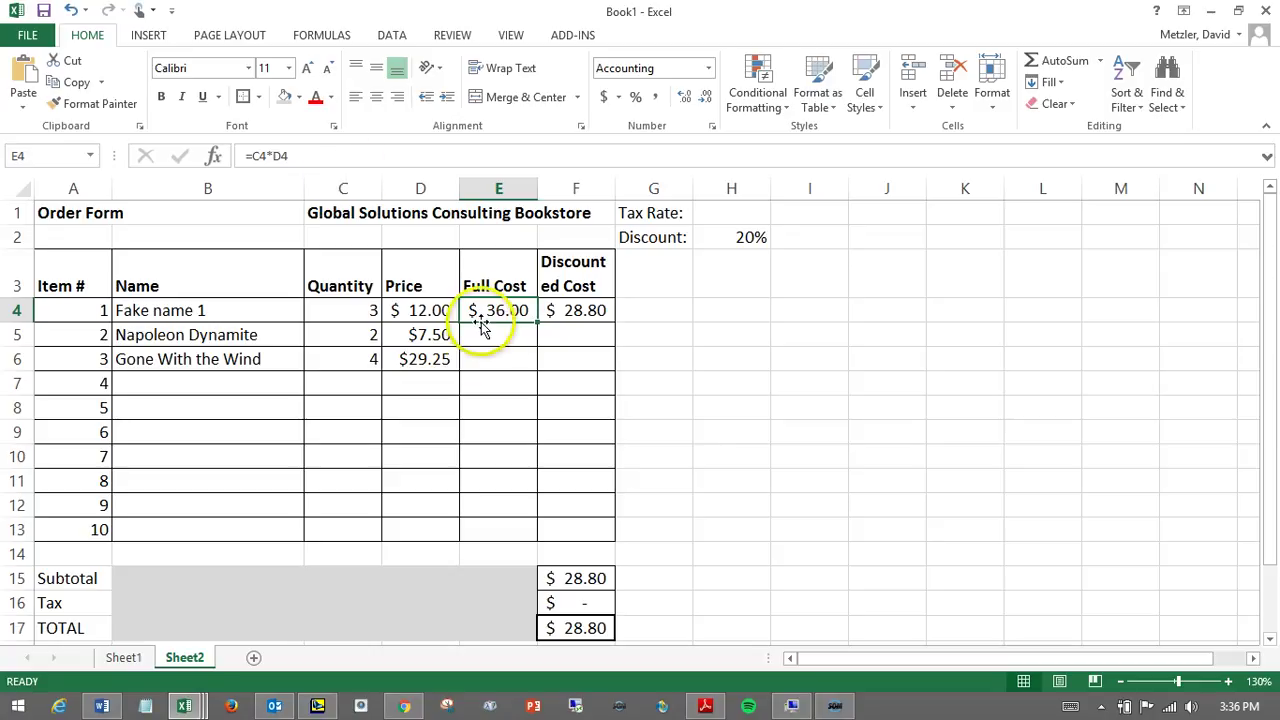
{"action": "left_click", "coordinate": [78, 83]}
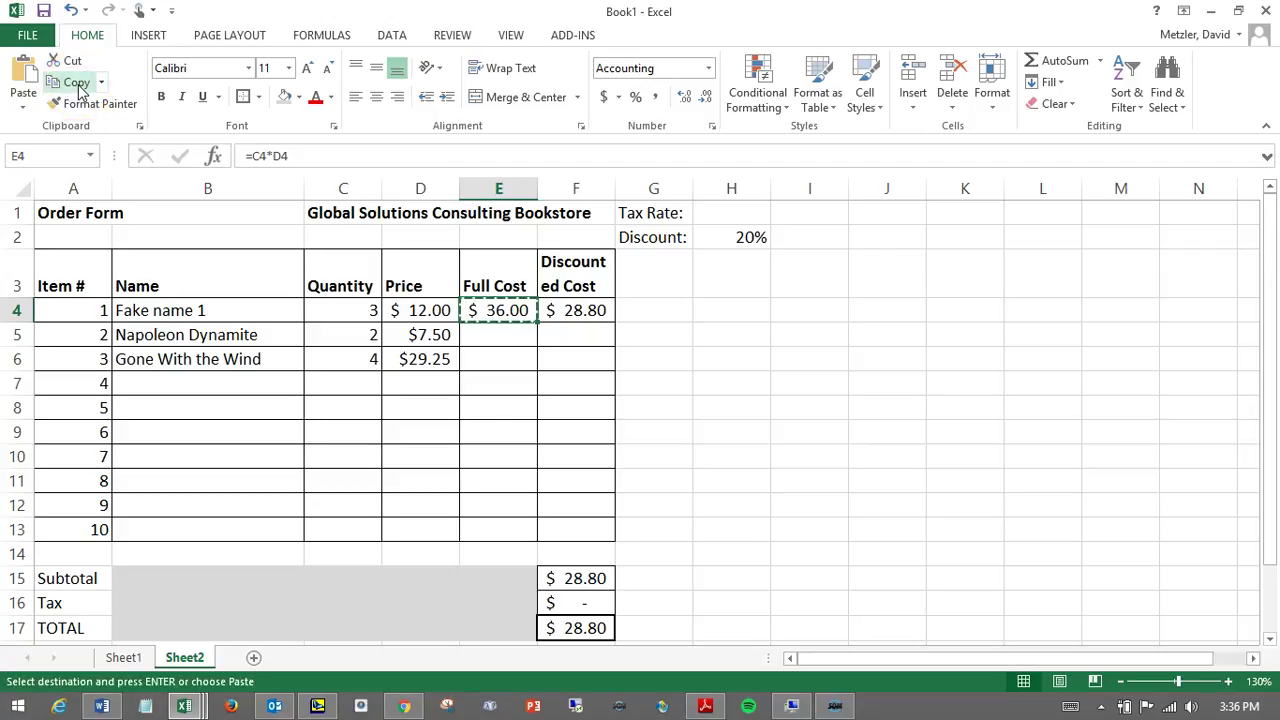
{"action": "left_click", "coordinate": [499, 336]}
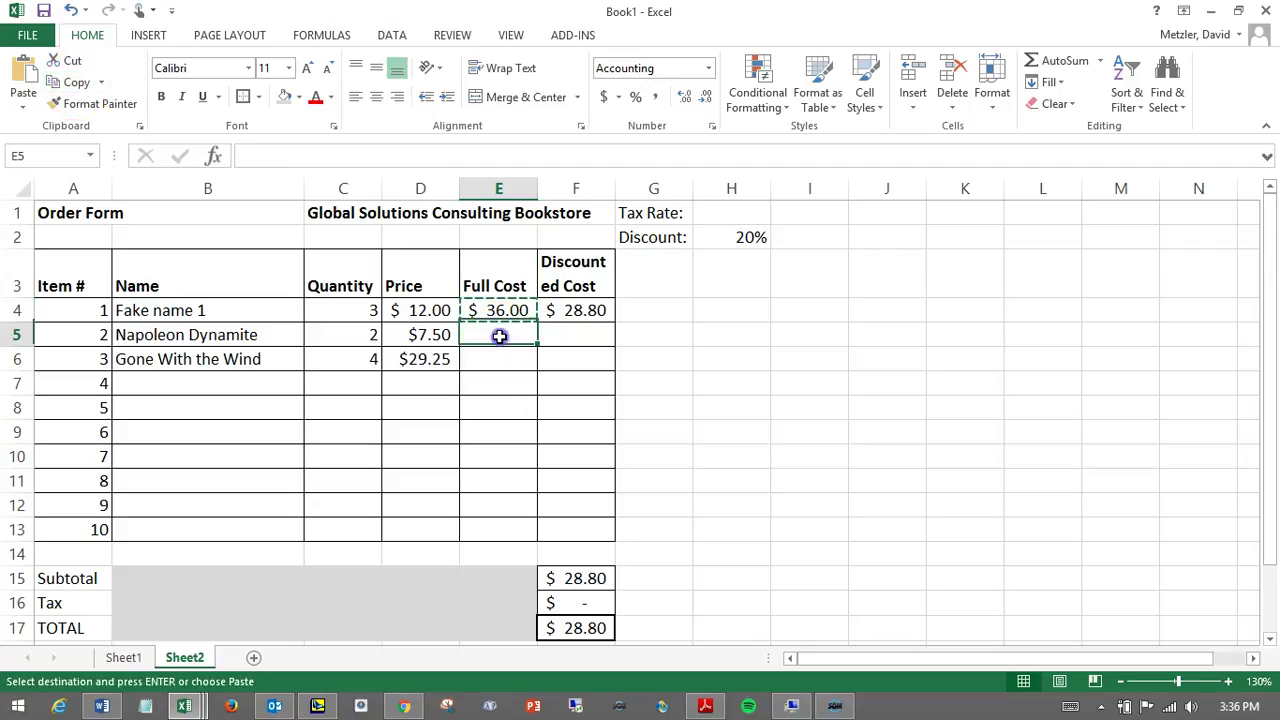
{"action": "left_click", "coordinate": [20, 72]}
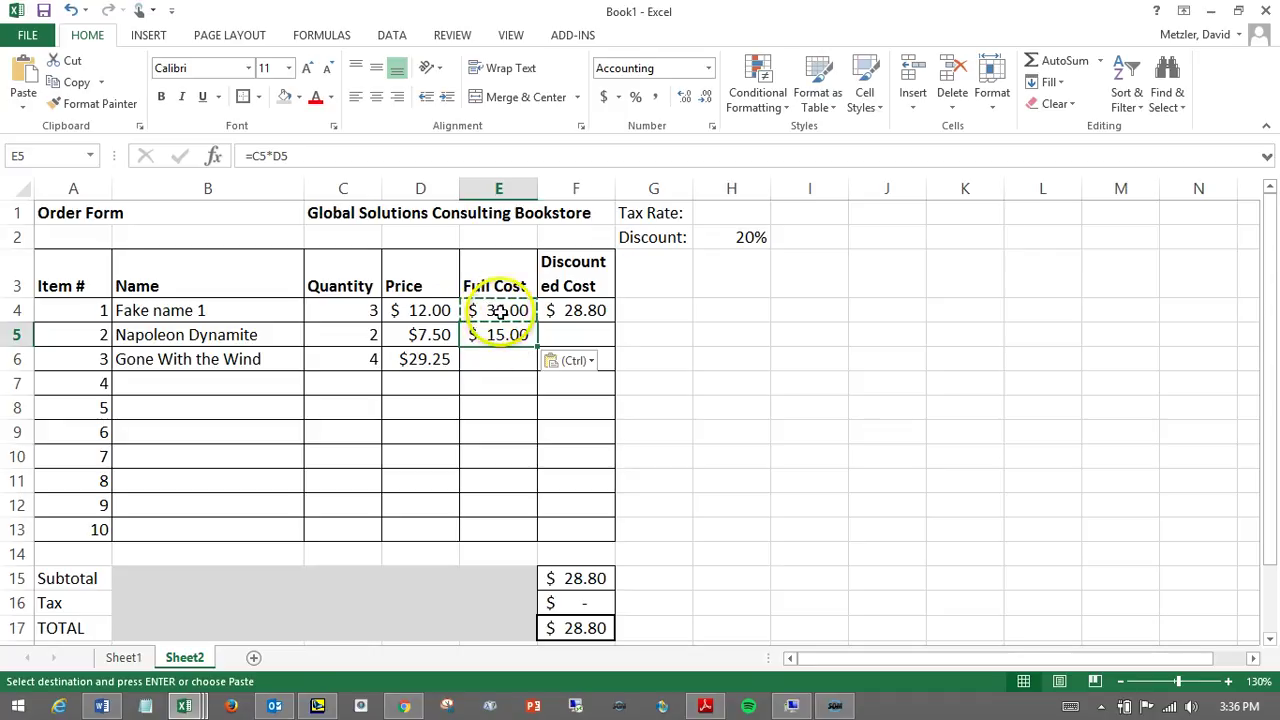
- Compare the cell references in the Full Cost formulas of E4 and E5 with the quantity and price cells in their rows
{"action": "left_click", "coordinate": [499, 311]}
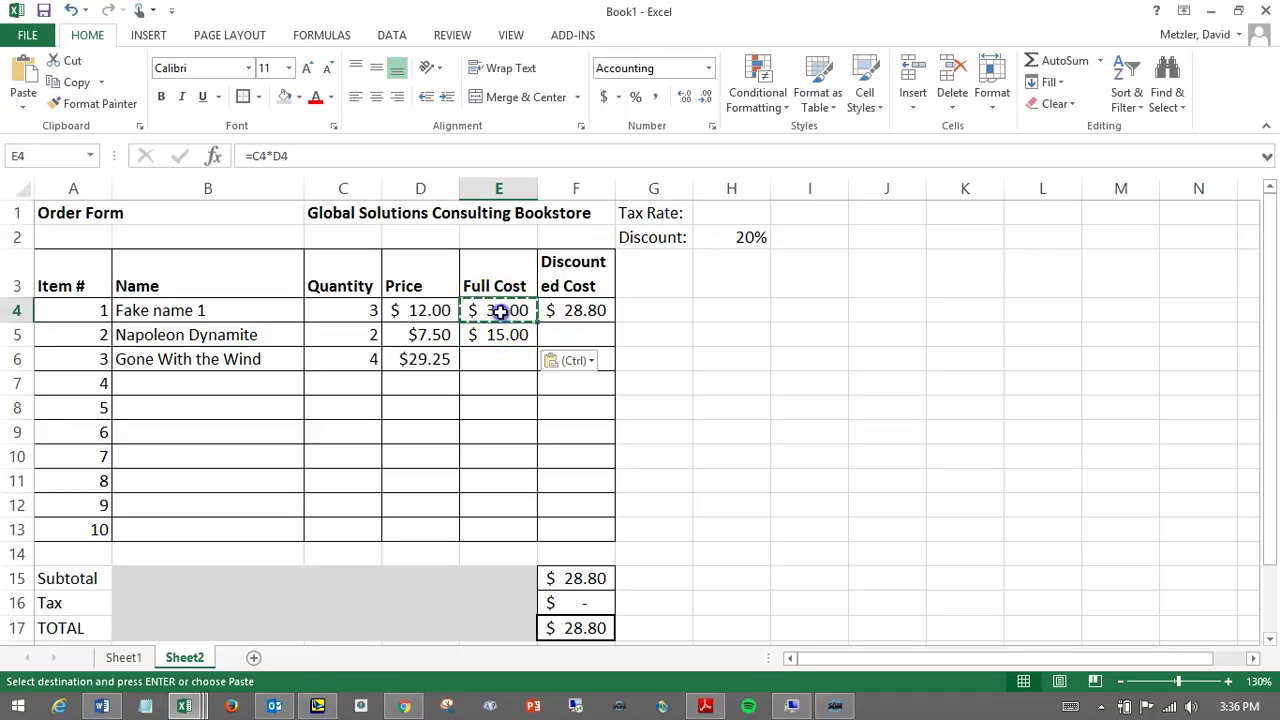
{"action": "left_click", "coordinate": [289, 156]}
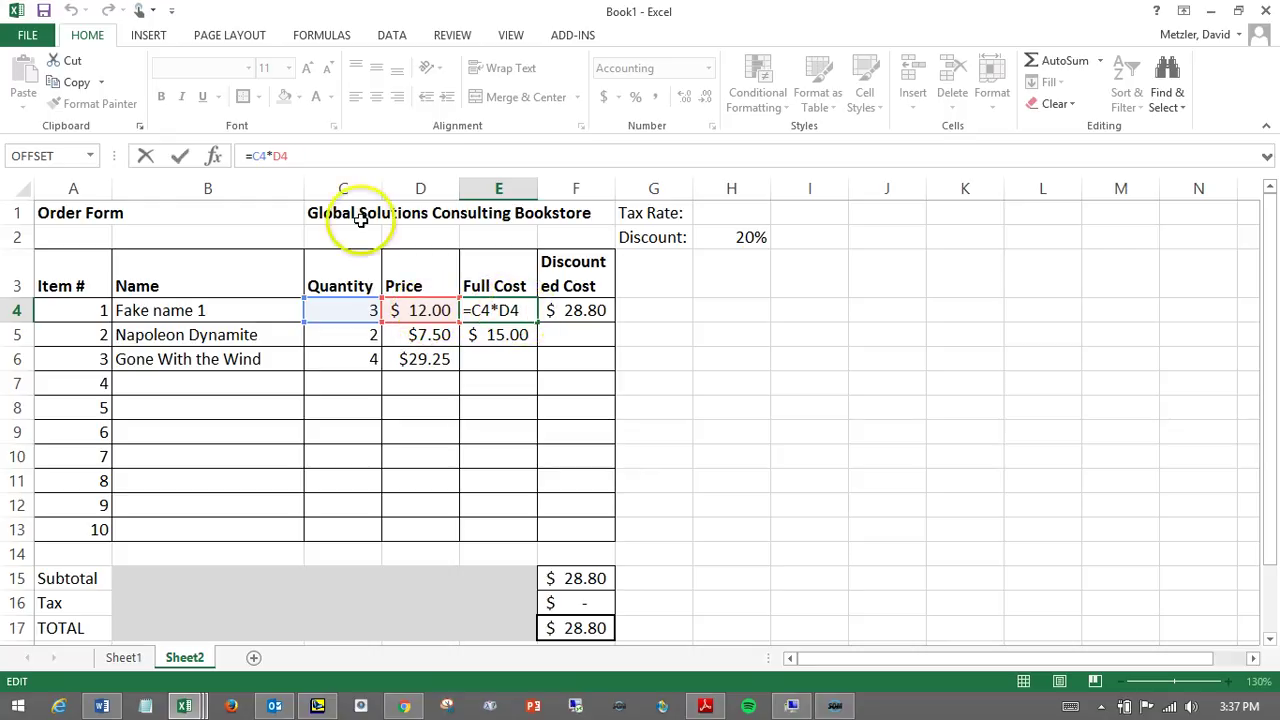
{"action": "left_click", "coordinate": [181, 163]}
{"action": "left_click", "coordinate": [510, 335]}
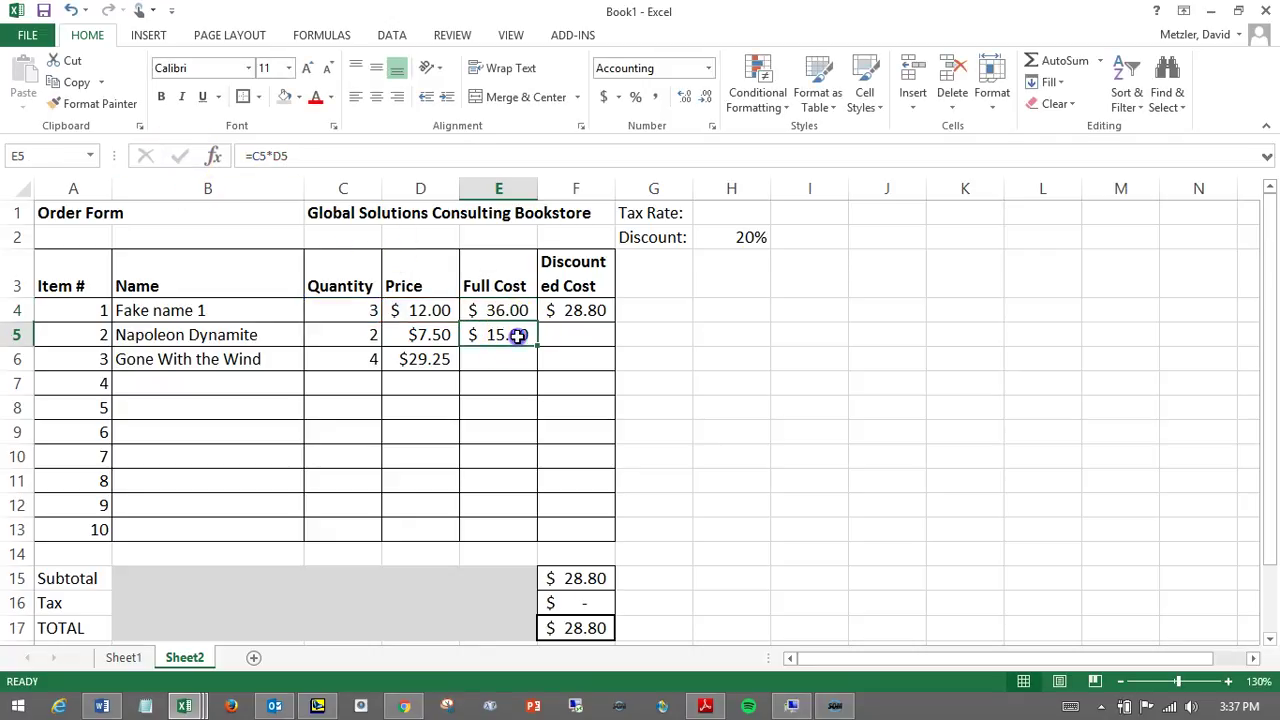
{"action": "left_click", "coordinate": [303, 156]}
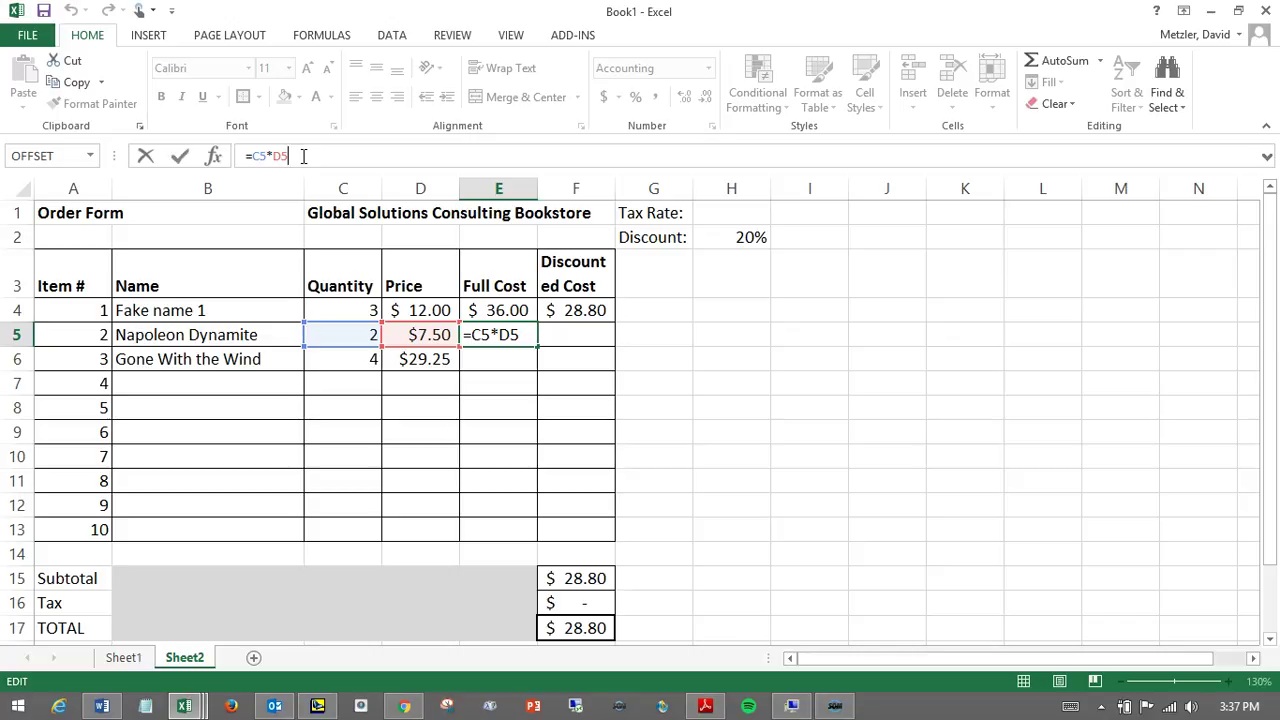
{"action": "left_click", "coordinate": [145, 155]}
{"action": "left_click", "coordinate": [410, 311]}
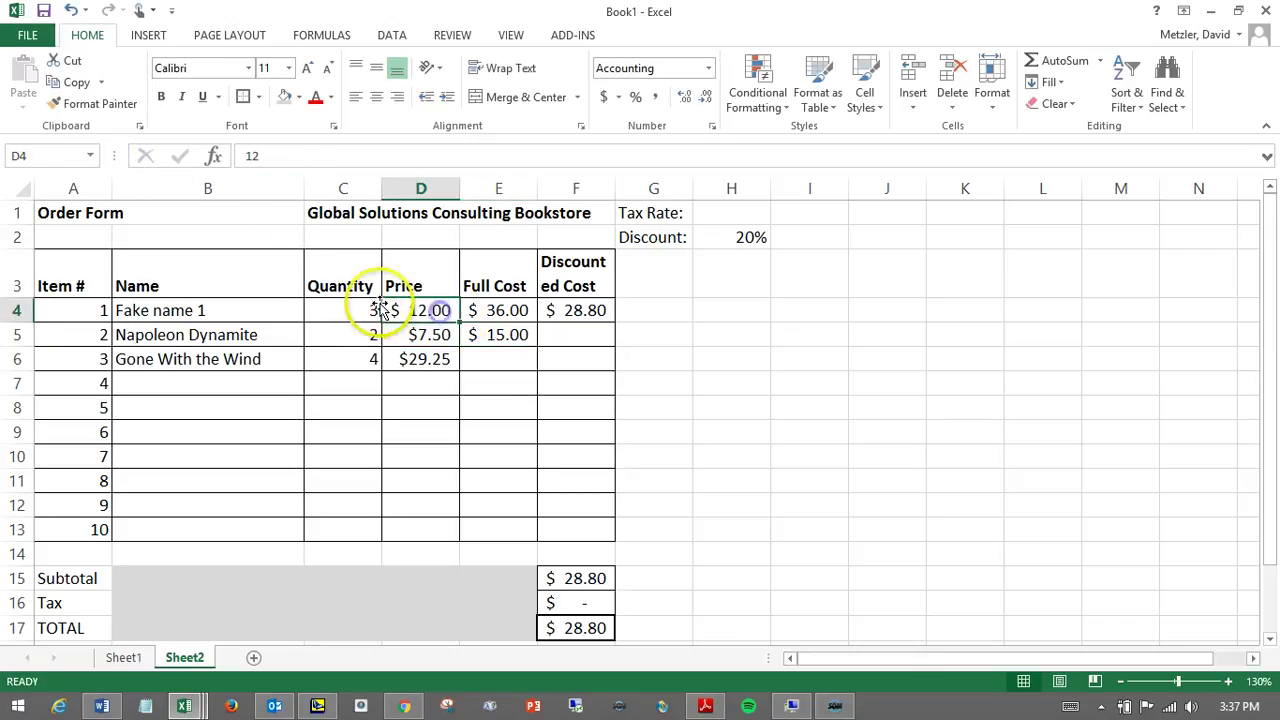
{"action": "left_click", "coordinate": [356, 307]}
{"action": "left_click", "coordinate": [413, 311]}
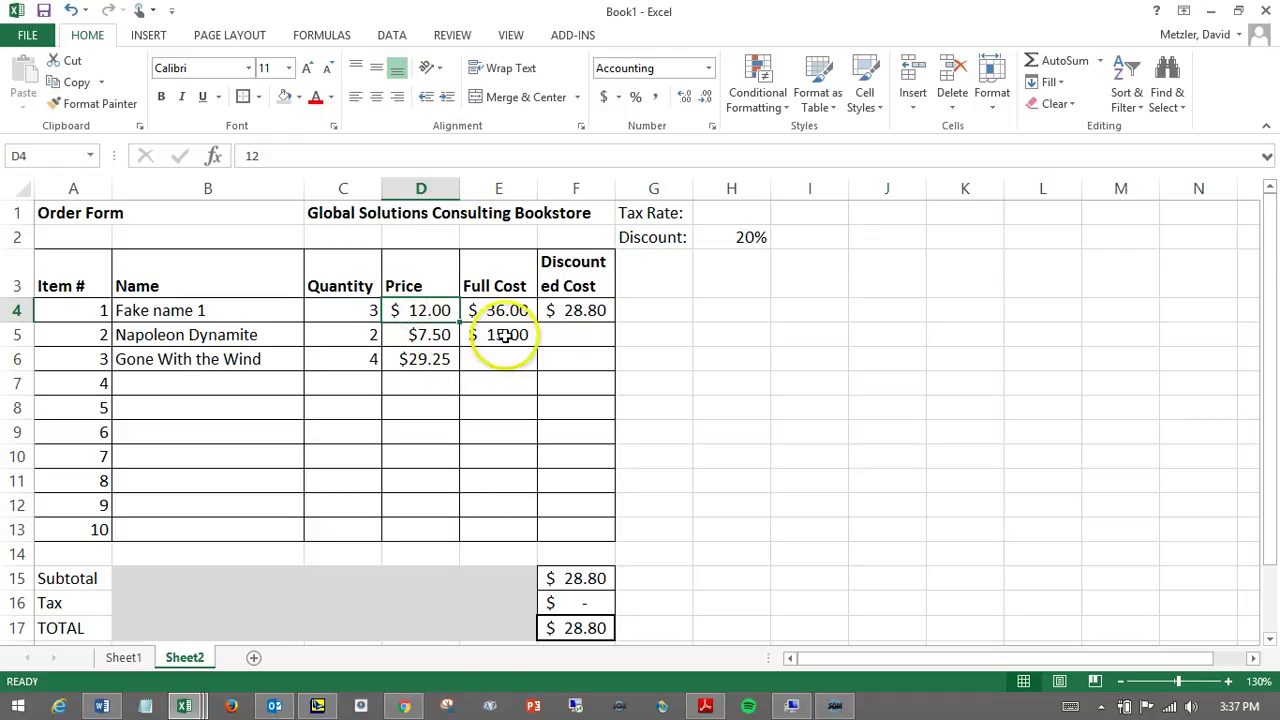
{"action": "left_click", "coordinate": [365, 334]}
{"action": "type", "text": "2"}
{"action": "left_click", "coordinate": [414, 335]}
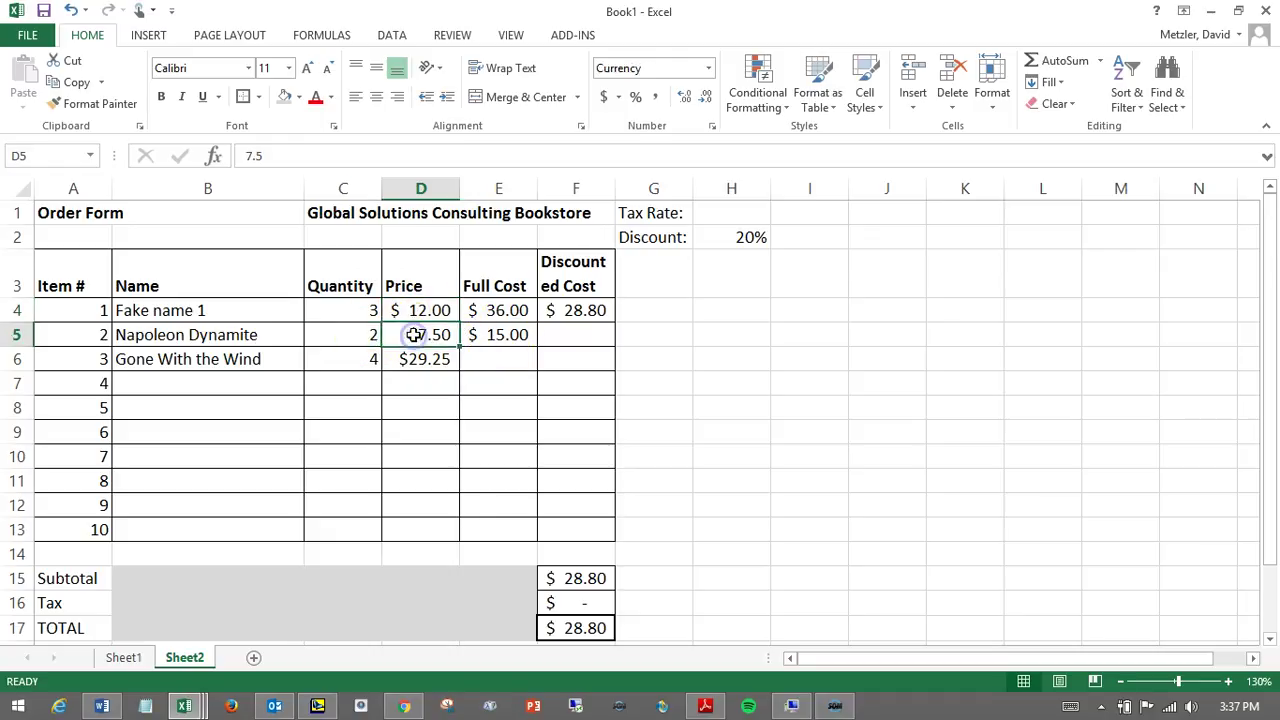
- Copy the Full Cost formula from cell E5 into cell E6 for Gone With the Wind
{"action": "left_click", "coordinate": [495, 335]}
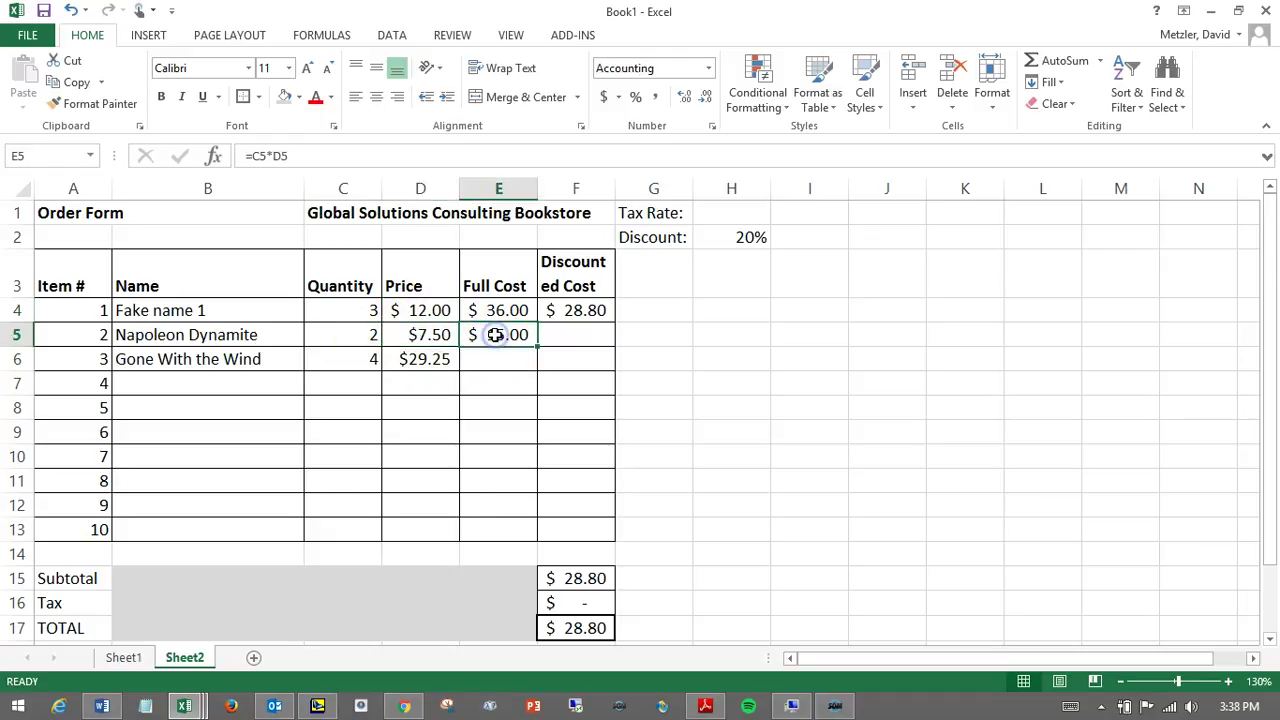
{"action": "left_click", "coordinate": [73, 92]}
{"action": "key", "text": "Down"}
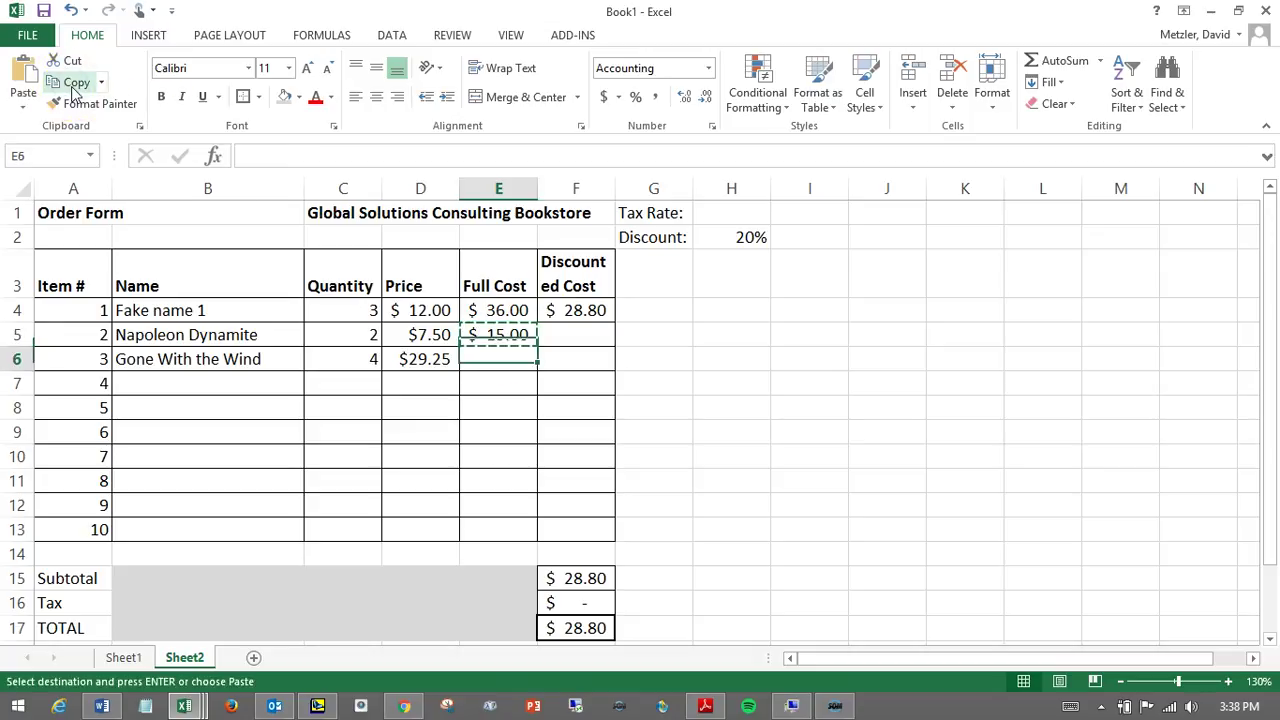
{"action": "left_click", "coordinate": [22, 74]}
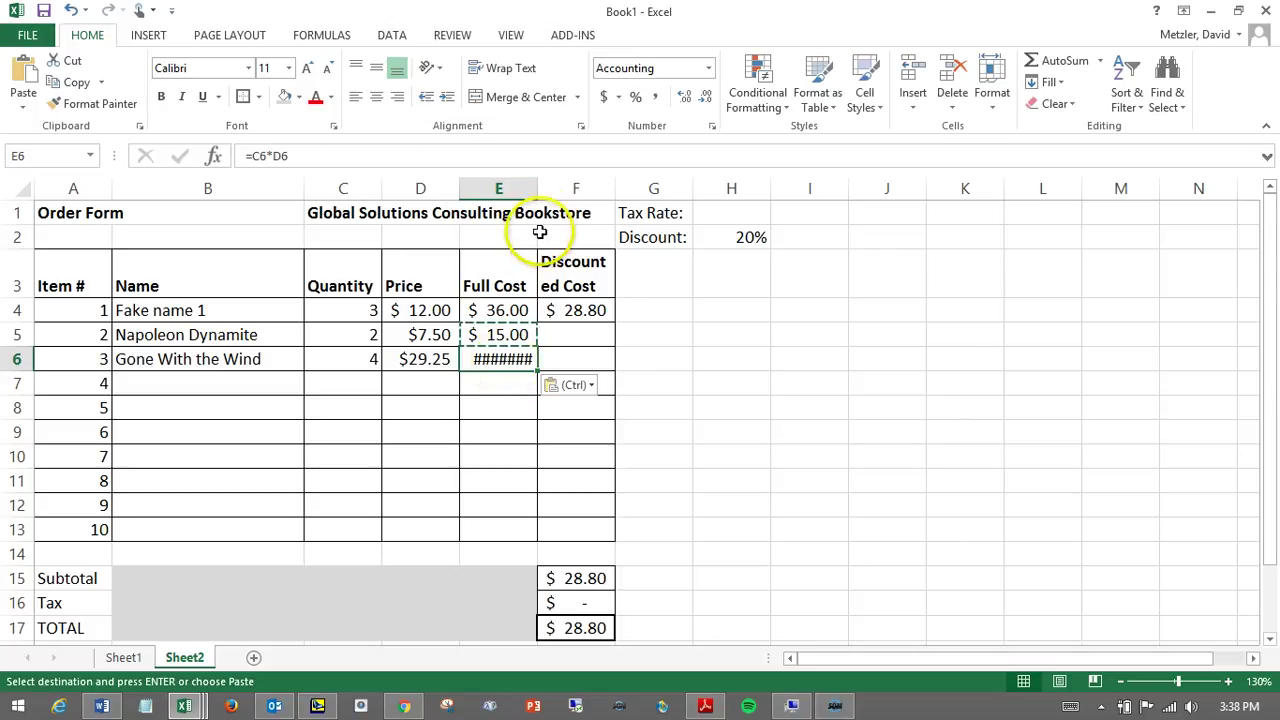
- Widen column E slightly so that the Full Cost amount in E6 fits, and select that cell again
{"action": "left_click_drag", "start_coordinate": [537, 191], "coordinate": [548, 192]}
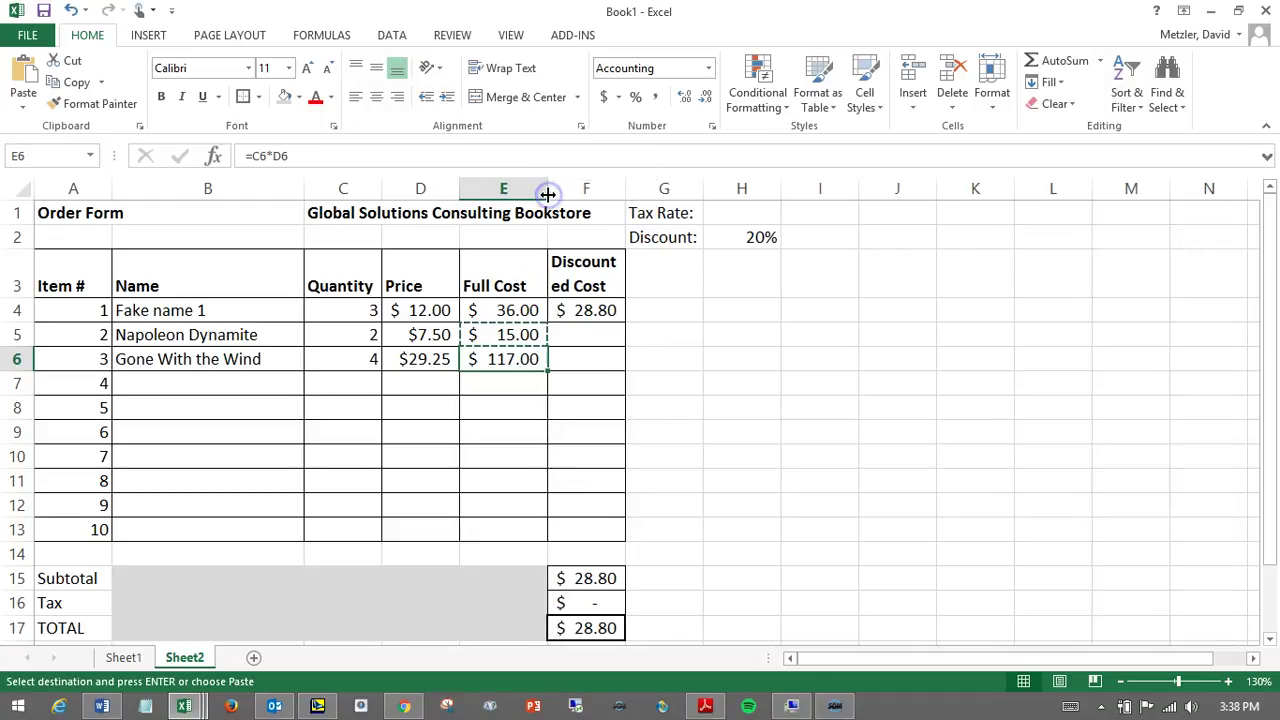
{"action": "left_click", "coordinate": [517, 386]}
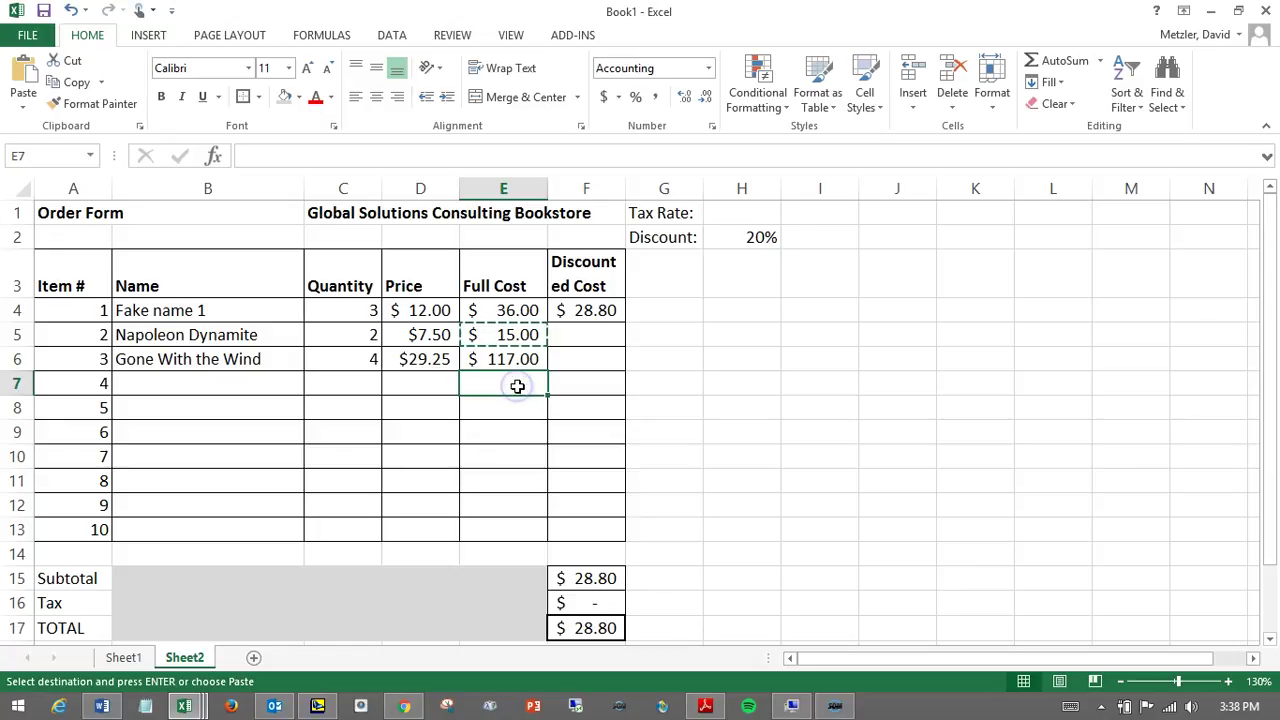
{"action": "left_click", "coordinate": [509, 362]}
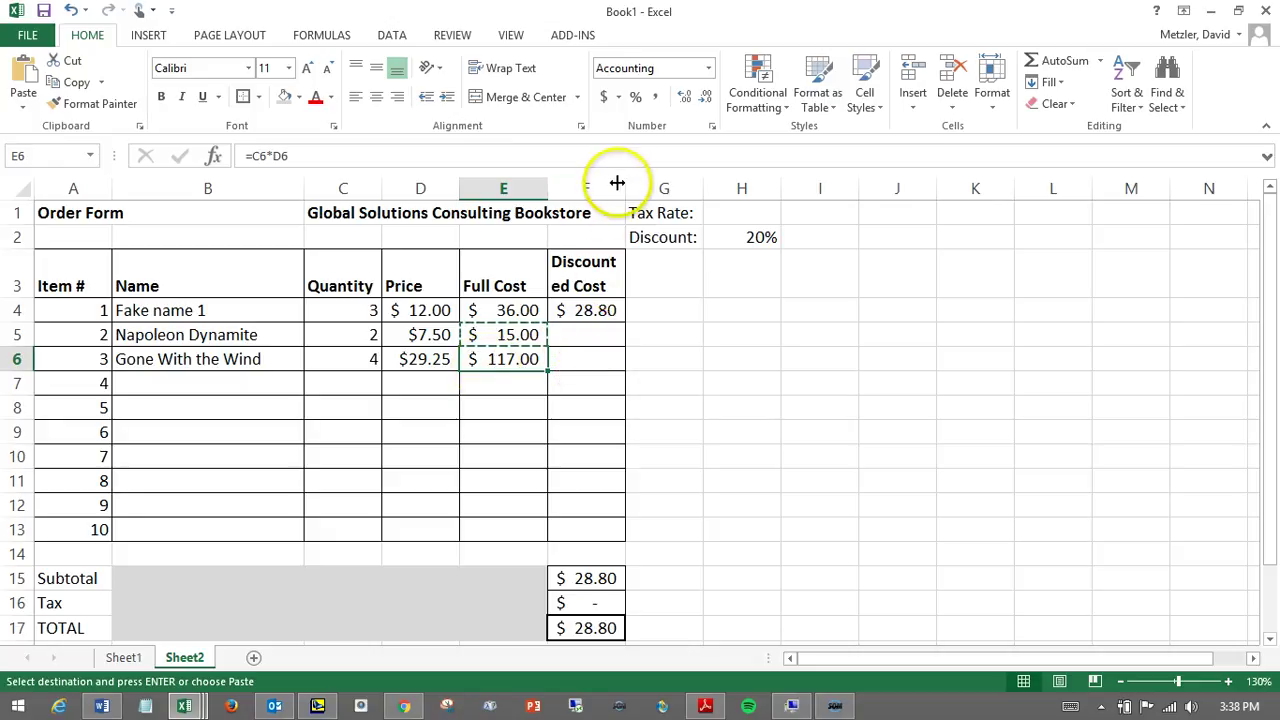
- Widen column F slightly so that the word "Discounted" in its heading fits on one line
{"action": "left_click_drag", "start_coordinate": [626, 188], "coordinate": [641, 188]}
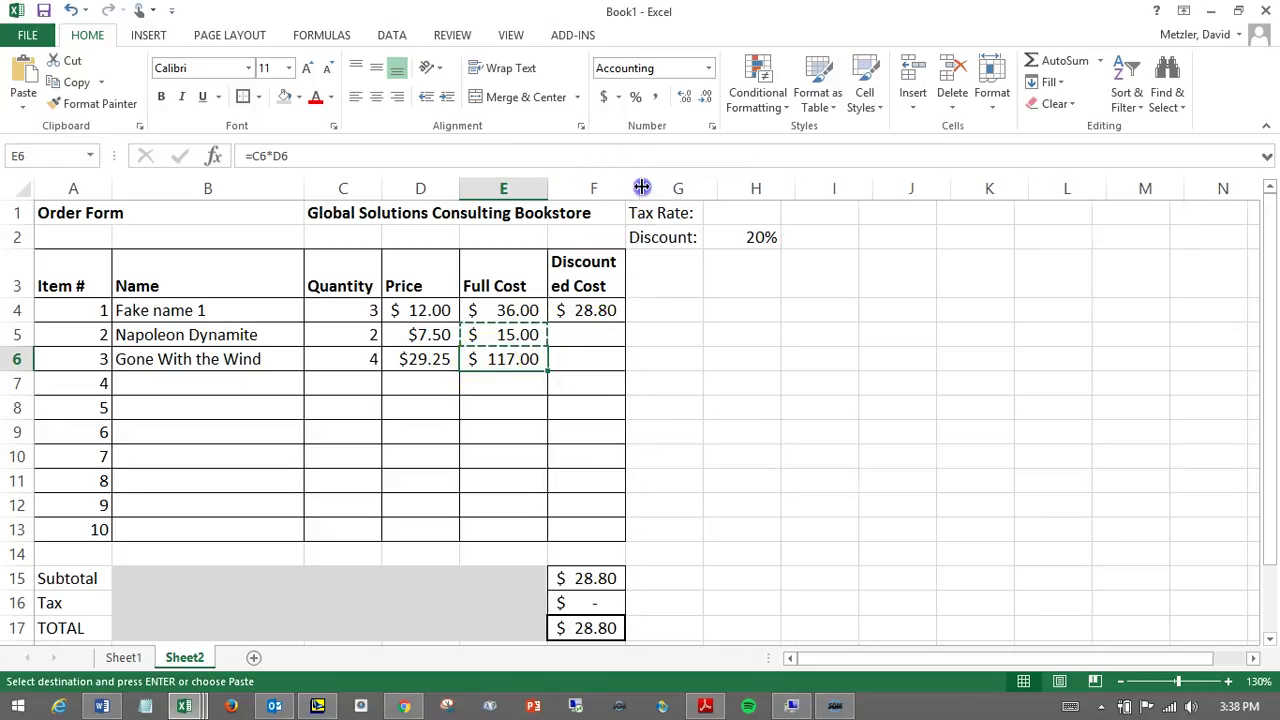
{"action": "left_click", "coordinate": [596, 336]}
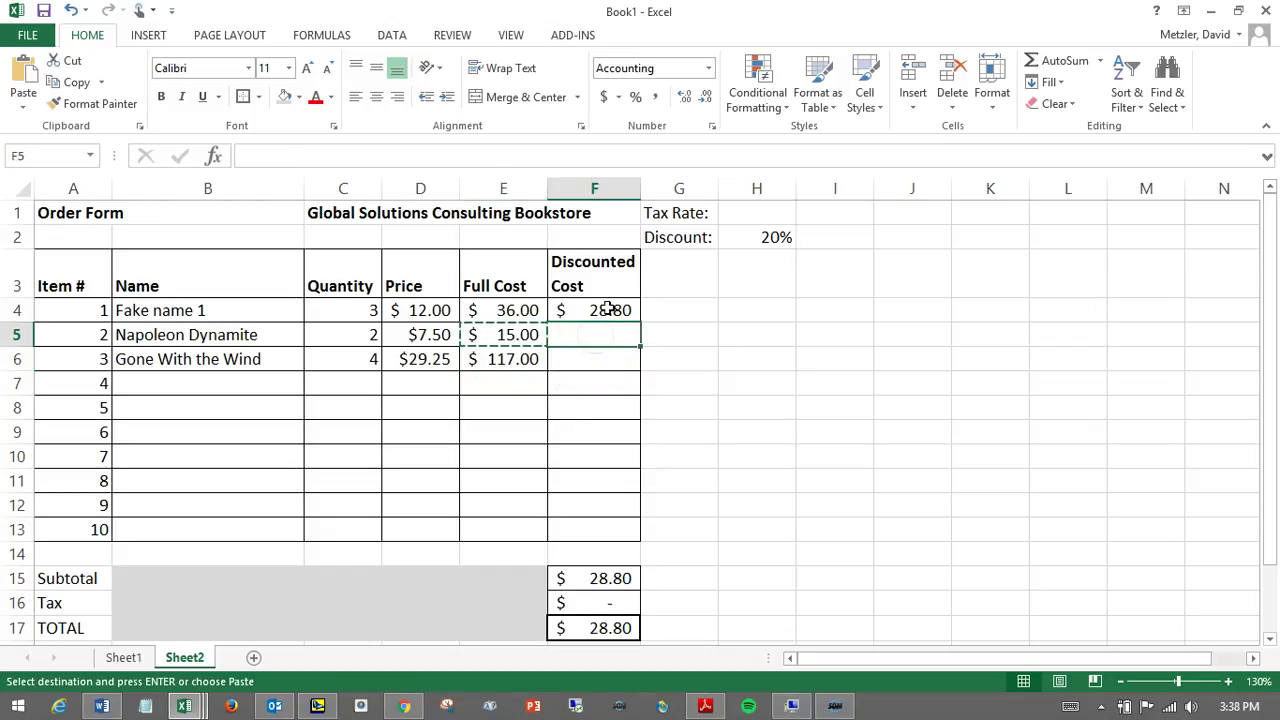
- Copy the Discounted Cost formula from cell F4 into F5 and inspect which cells the pasted formula references
{"action": "left_click", "coordinate": [609, 310]}
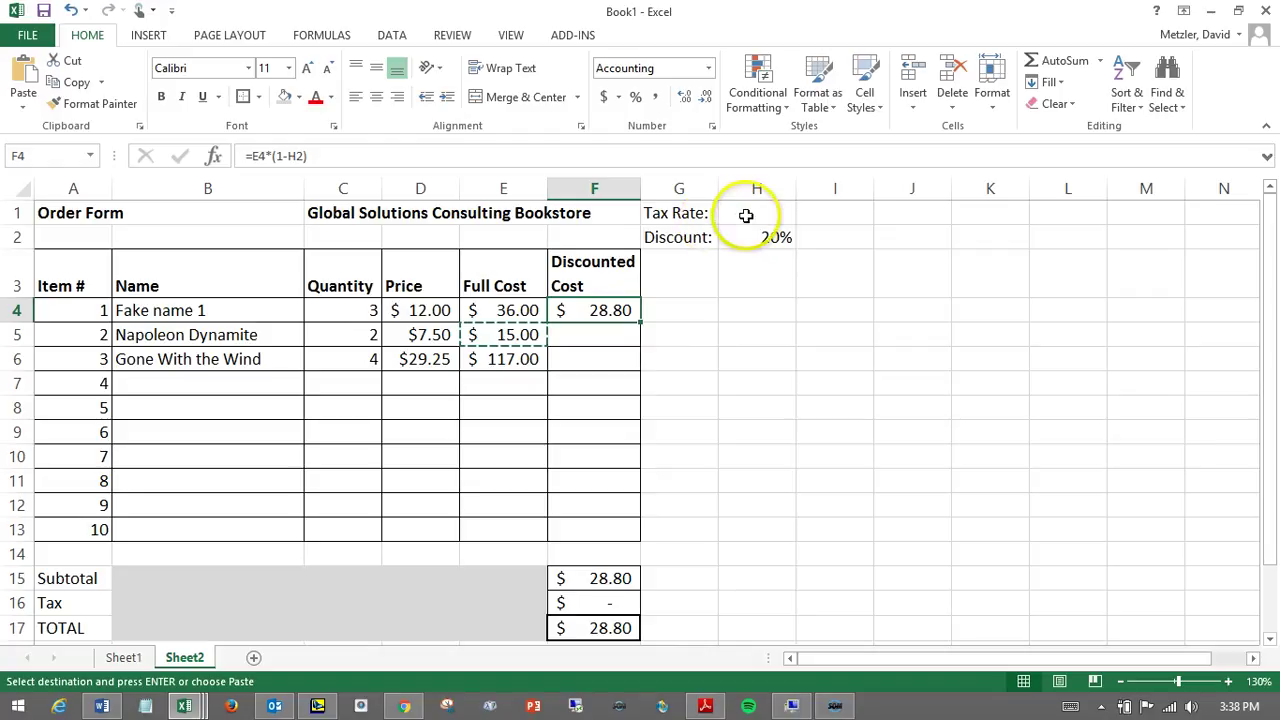
{"action": "left_click", "coordinate": [594, 309]}
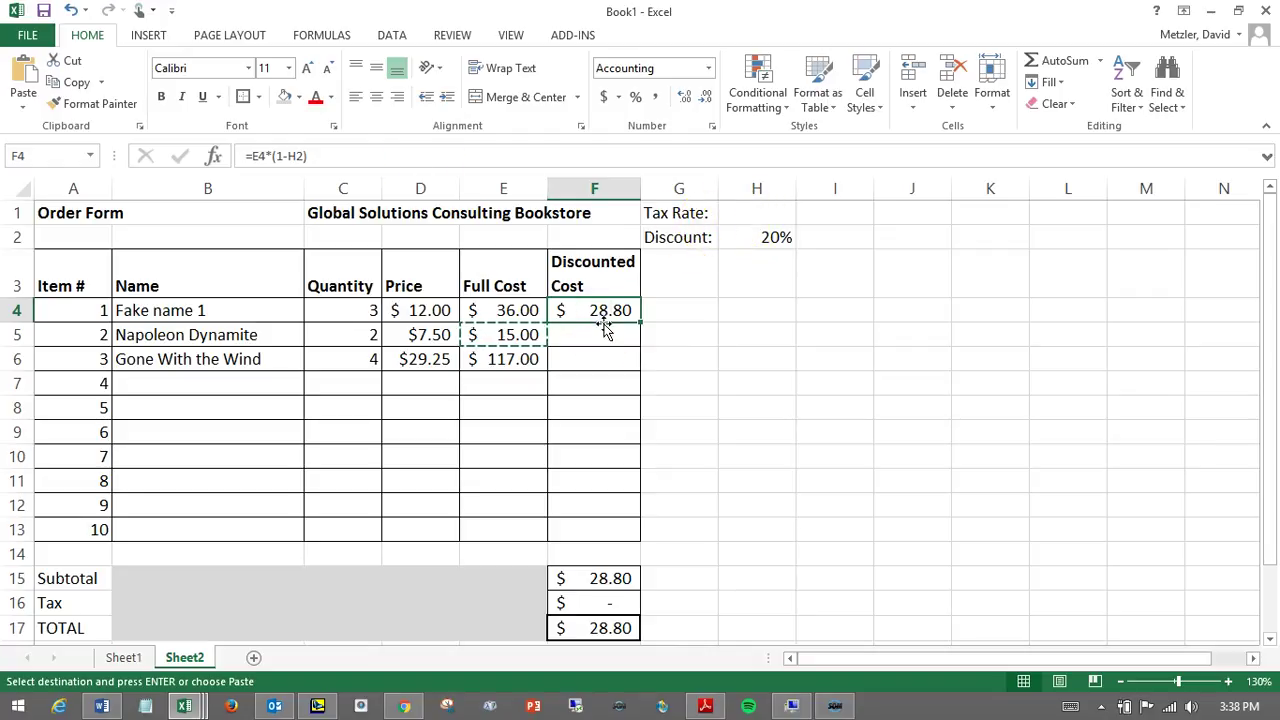
{"action": "left_click", "coordinate": [66, 82]}
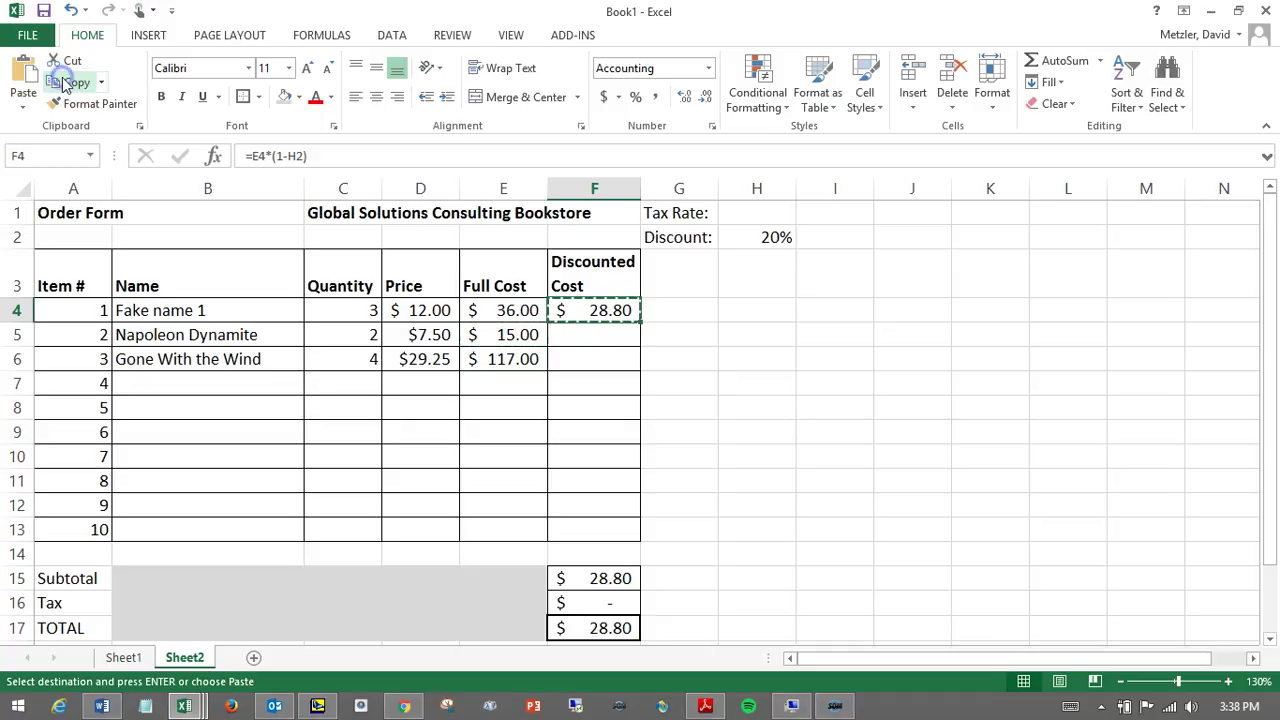
{"action": "key", "text": "Down"}
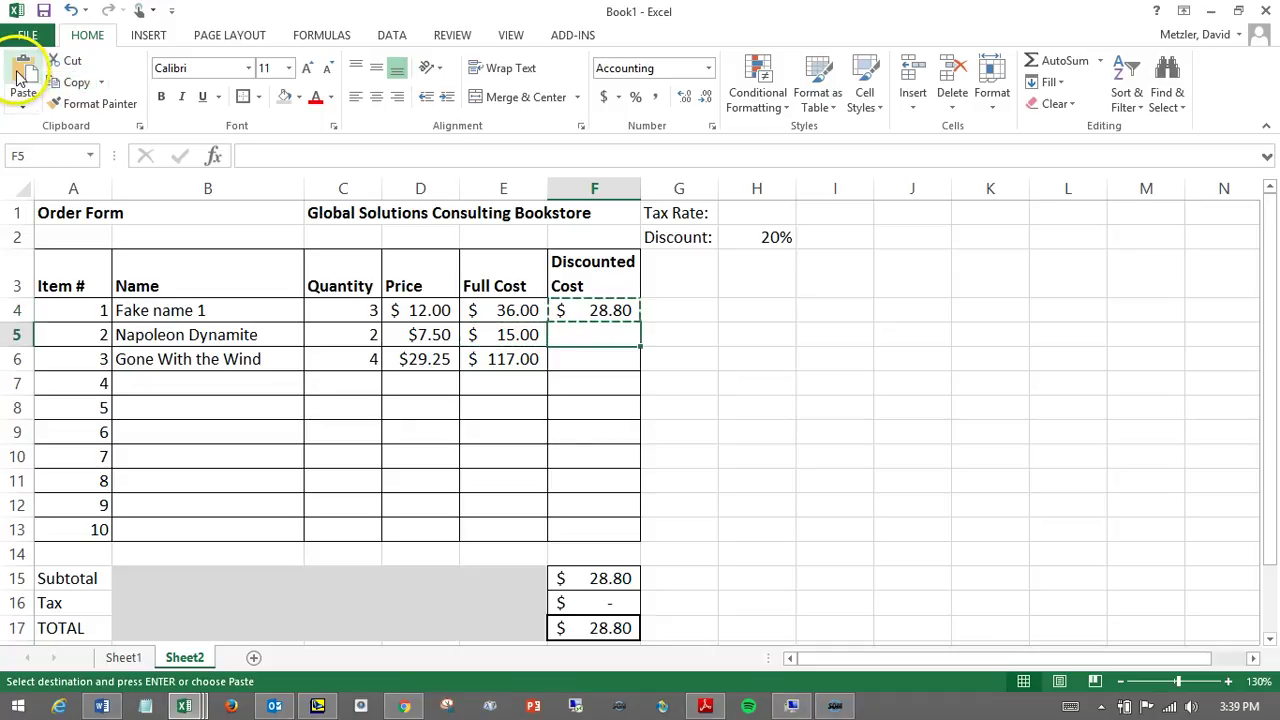
{"action": "left_click", "coordinate": [18, 80]}
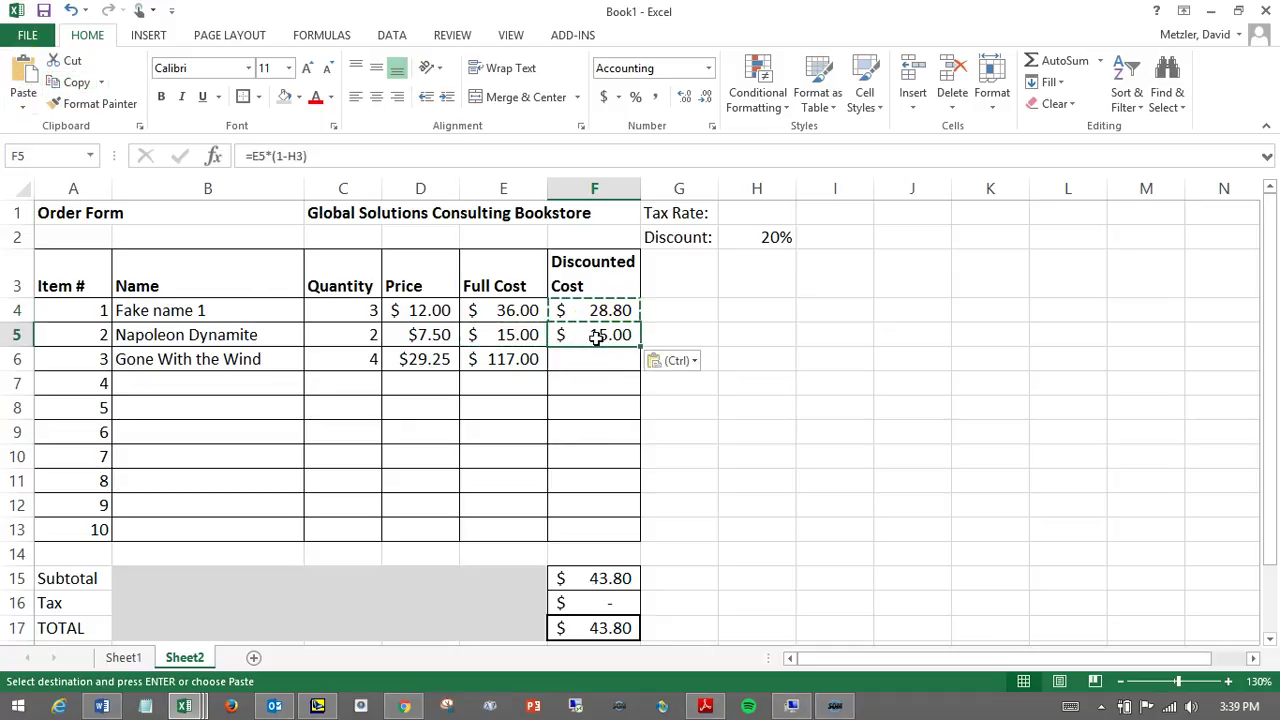
{"action": "left_click", "coordinate": [327, 155]}
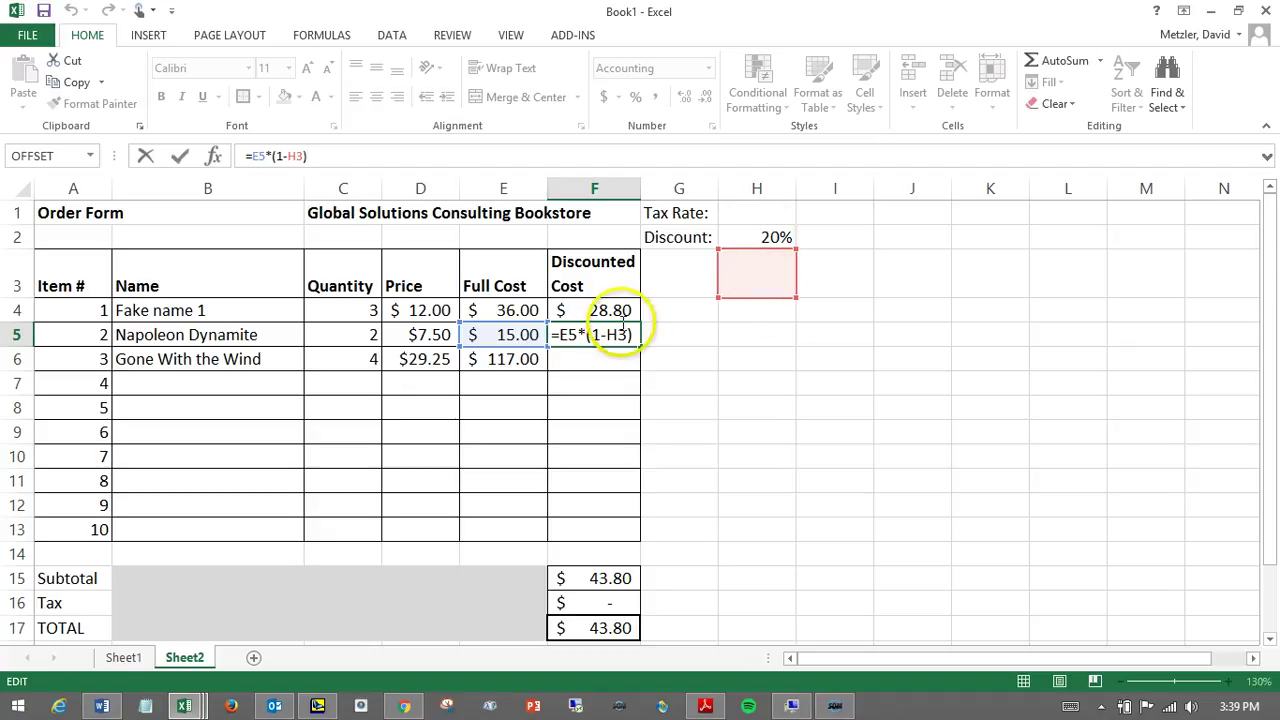
{"action": "left_click", "coordinate": [145, 156]}
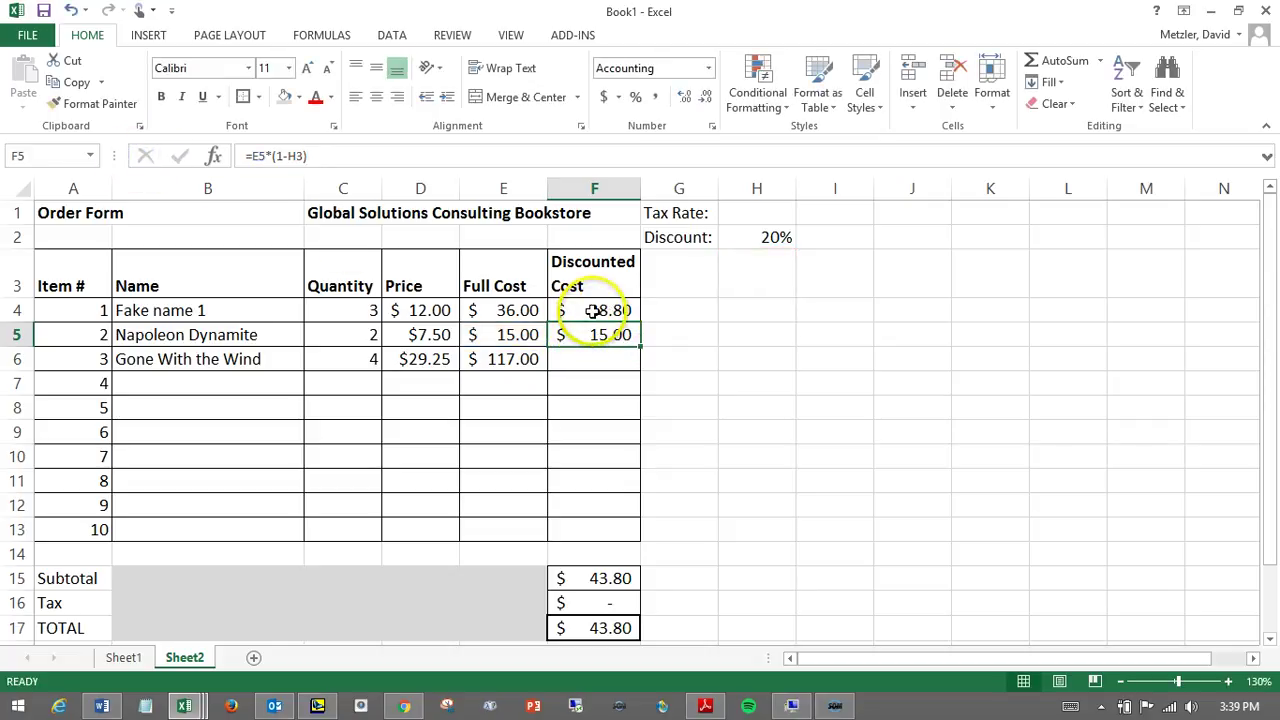
- Make the discount reference in the F4 formula absolute, so that it reads =E4*(1-$H$2)
{"action": "left_click", "coordinate": [588, 313]}
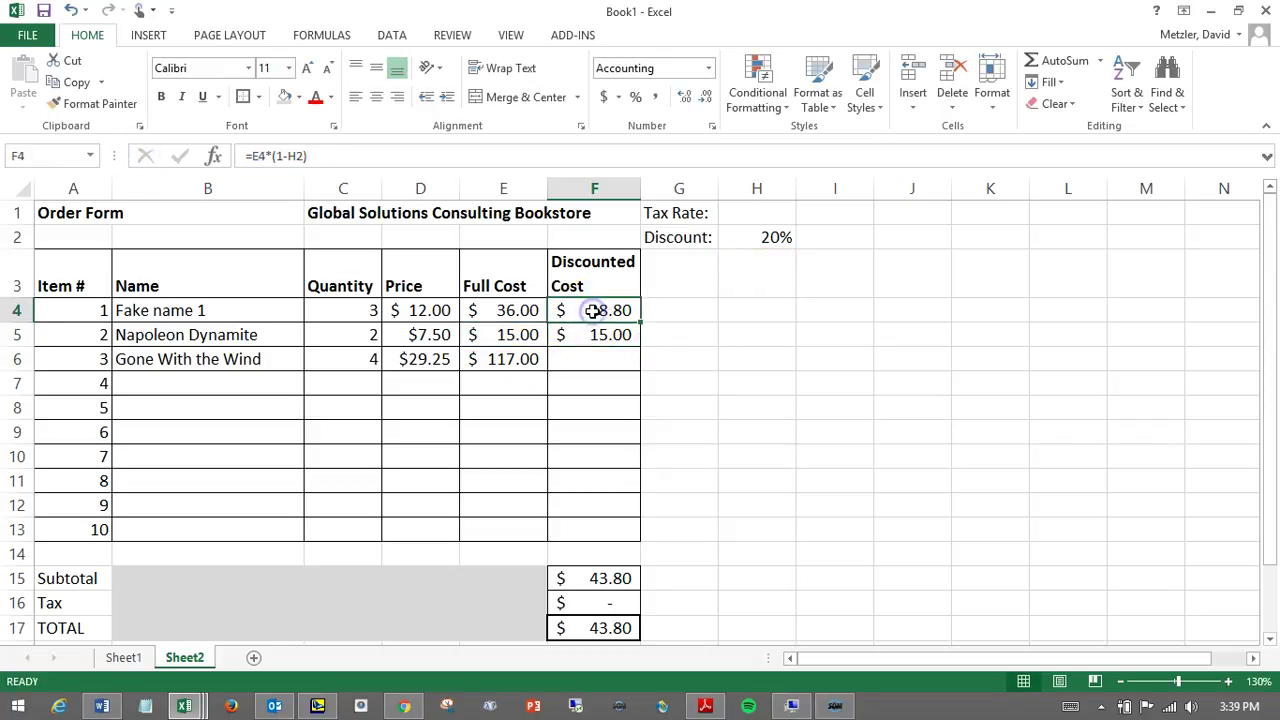
{"action": "left_click", "coordinate": [301, 155]}
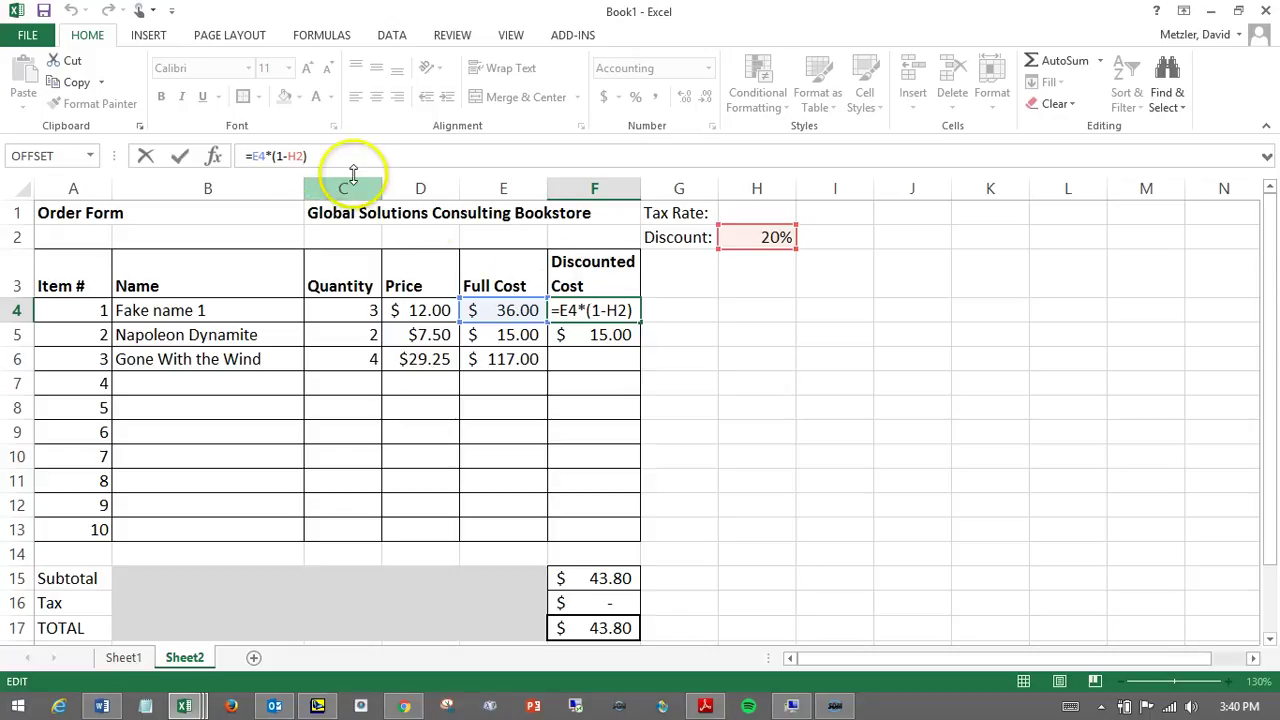
{"action": "left_click", "coordinate": [288, 156]}
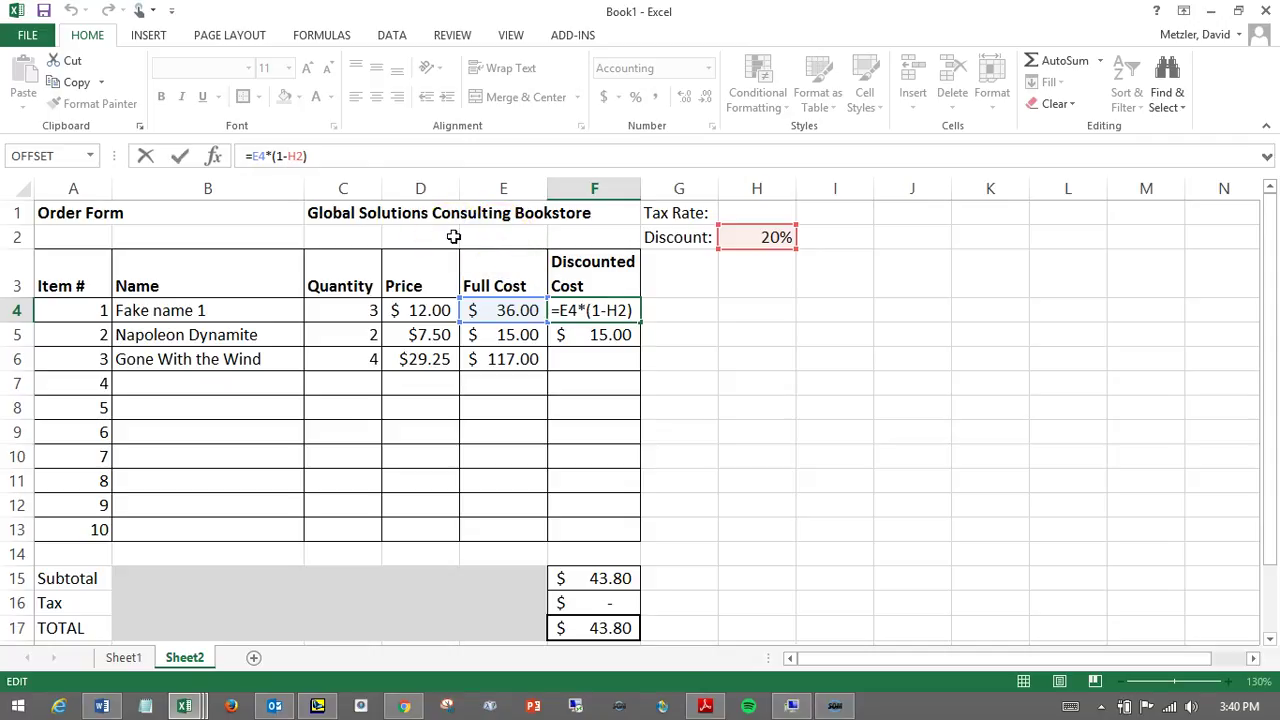
{"action": "type", "text": "$H$"}
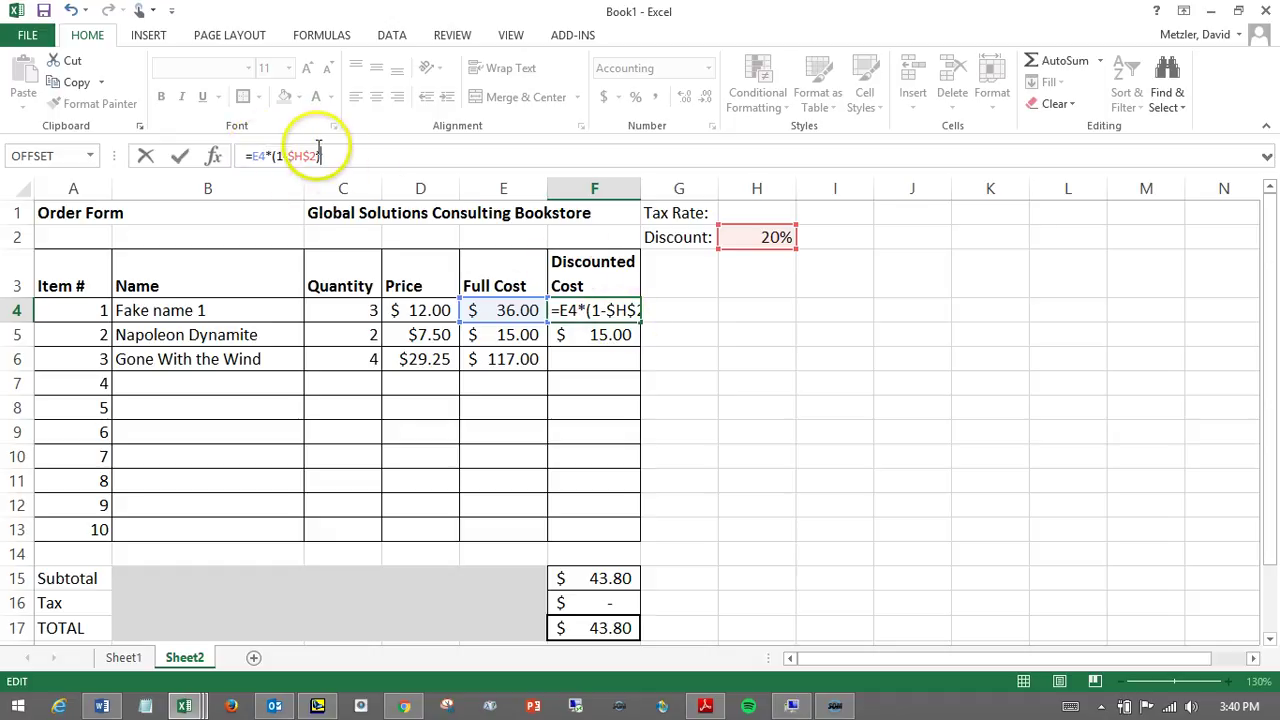
{"action": "left_click", "coordinate": [179, 157]}
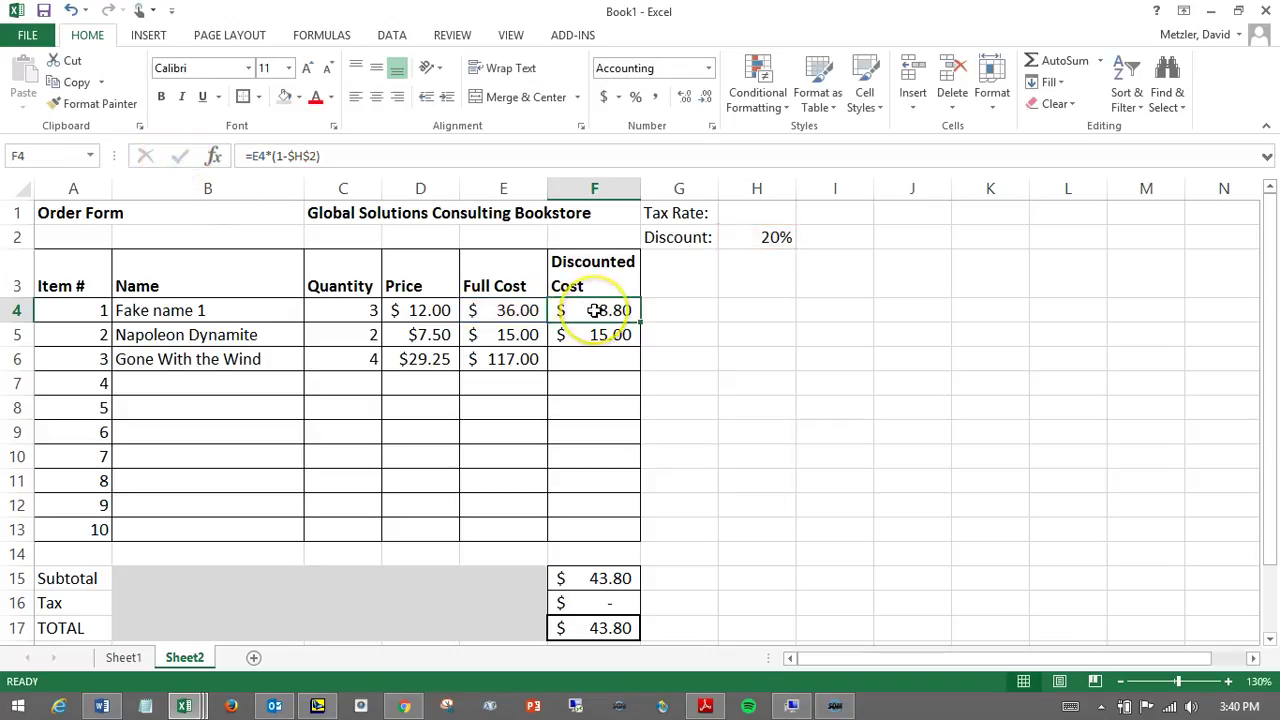
- Copy the Discounted Cost formula with the absolute reference from F4 into F5, replacing the existing formula
{"action": "left_click", "coordinate": [76, 84]}
{"action": "key", "text": "Down"}
{"action": "left_click", "coordinate": [20, 71]}
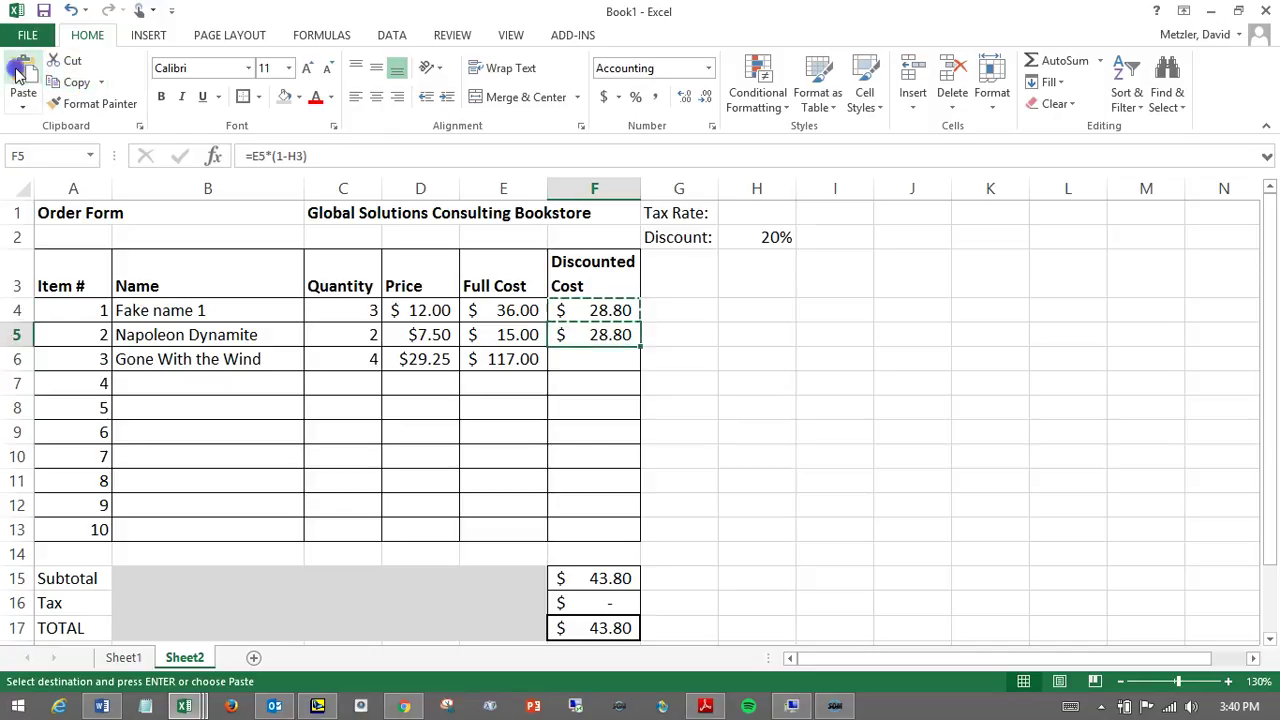
- Examine the Full Cost and discount cells referenced by the Discounted Cost formula in F5
{"action": "left_click", "coordinate": [524, 336]}
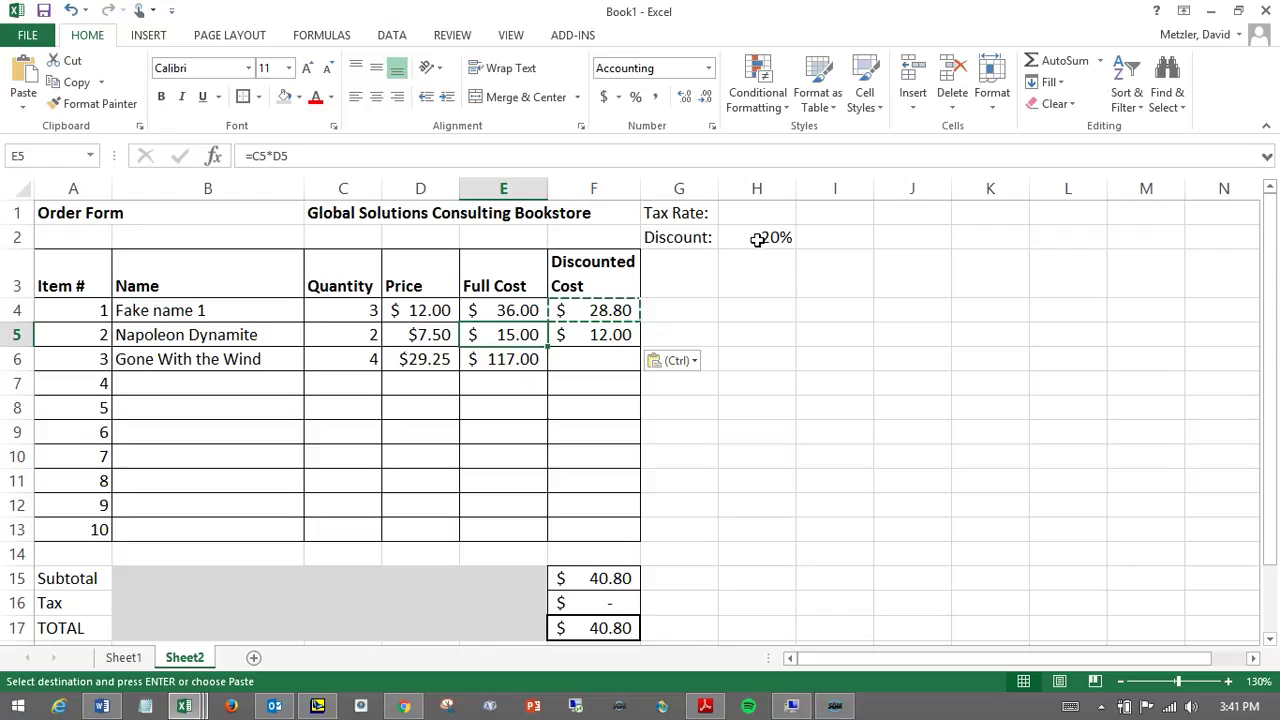
{"action": "left_click", "coordinate": [591, 333]}
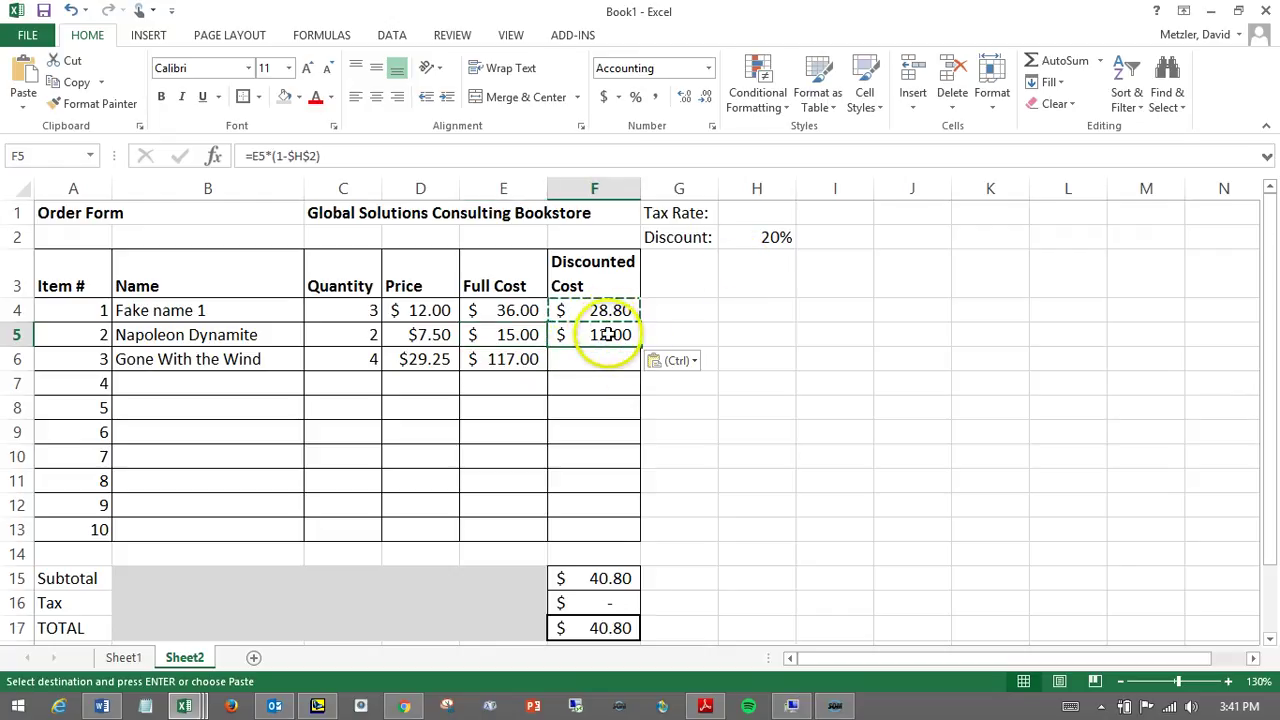
{"action": "left_click", "coordinate": [335, 156]}
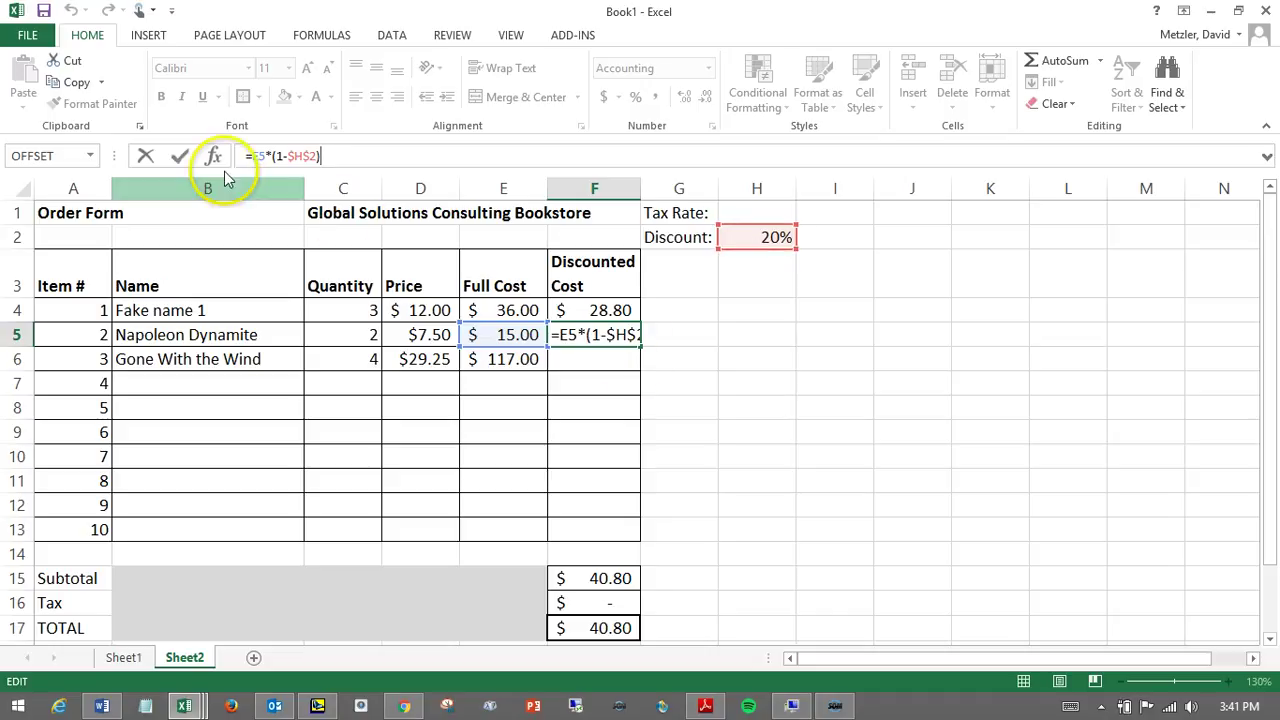
{"action": "left_click", "coordinate": [178, 157]}
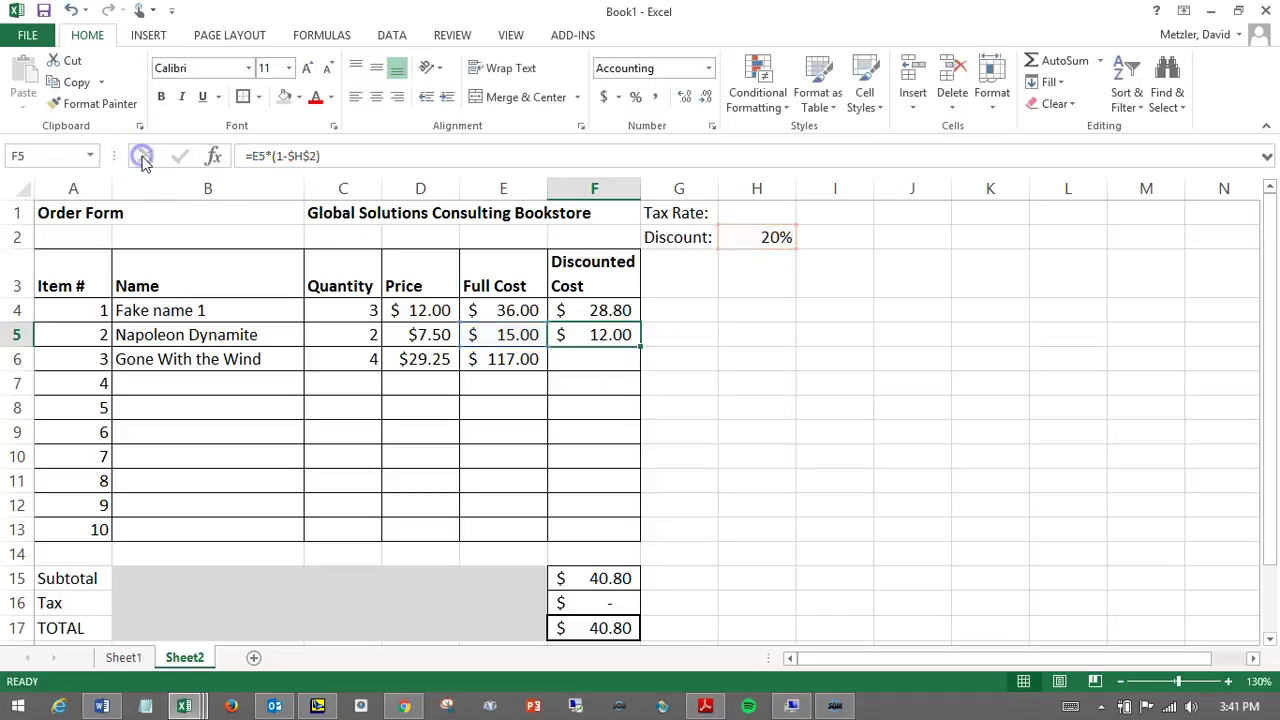
- Copy the Discounted Cost formula from cell F5 into F6 for Gone With the Wind
{"action": "left_click", "coordinate": [606, 361]}
{"action": "left_click", "coordinate": [597, 338]}
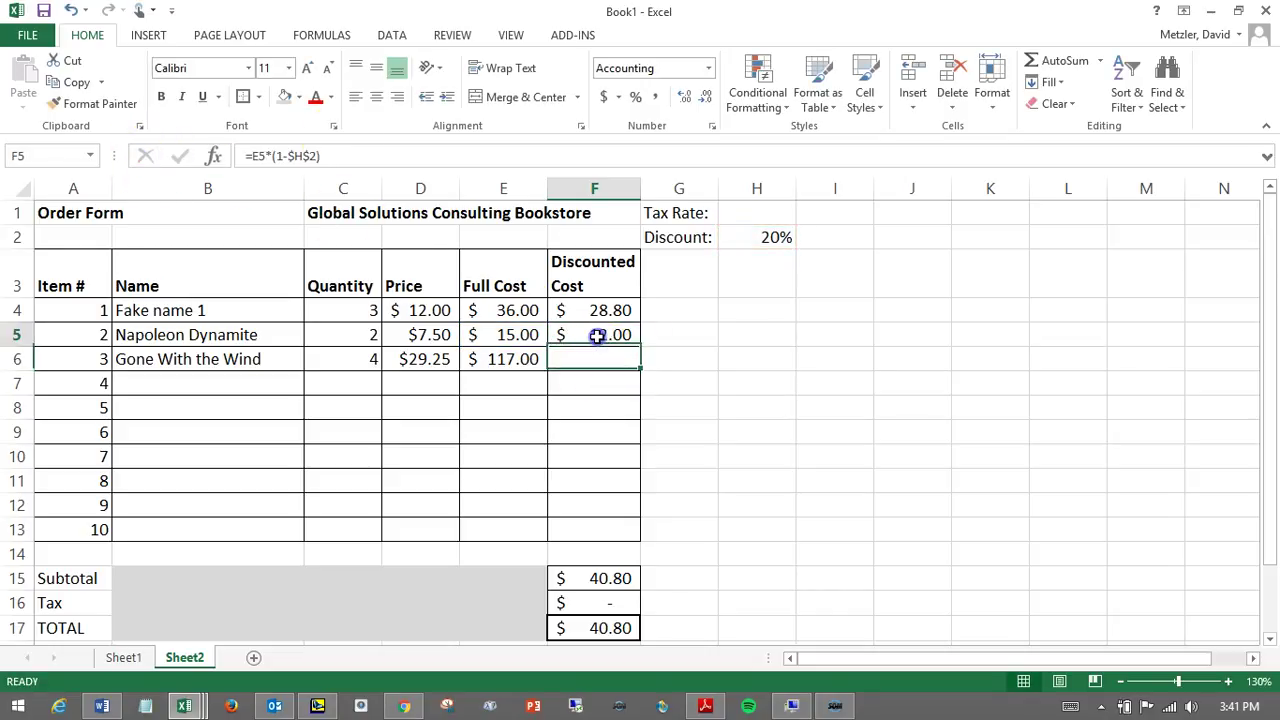
{"action": "left_click", "coordinate": [72, 82]}
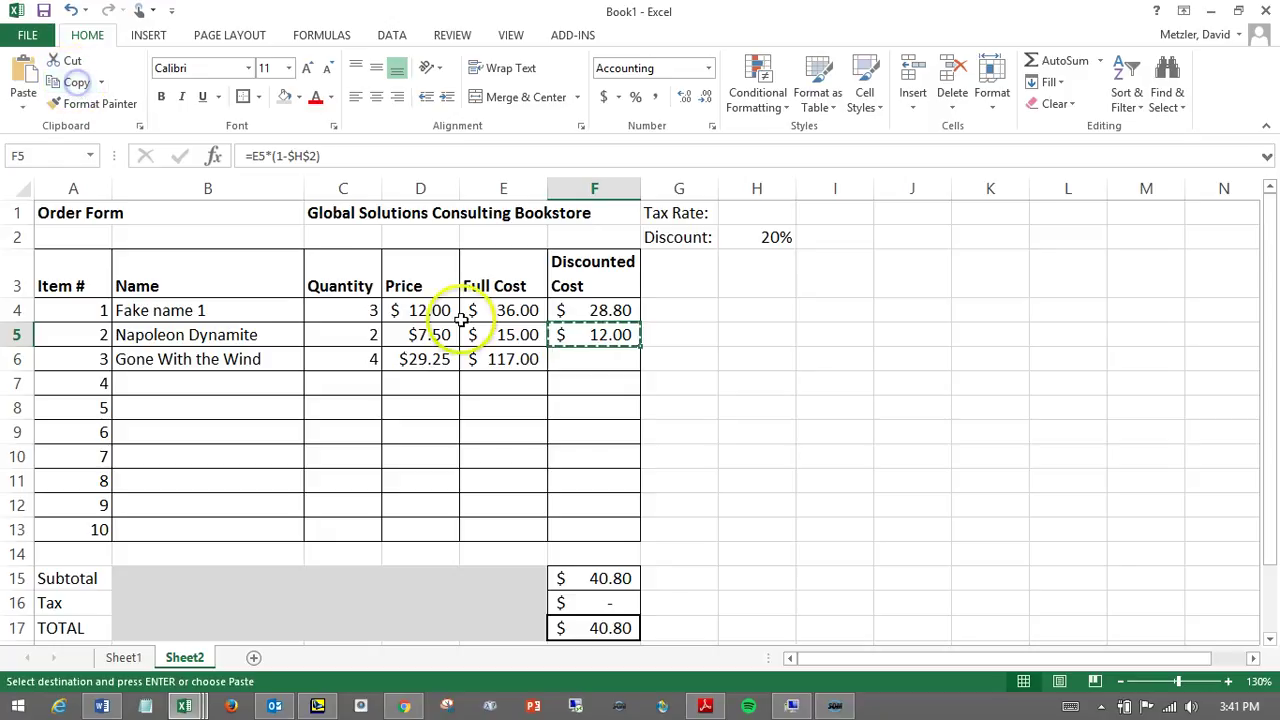
{"action": "left_click", "coordinate": [565, 358]}
{"action": "left_click", "coordinate": [23, 80]}
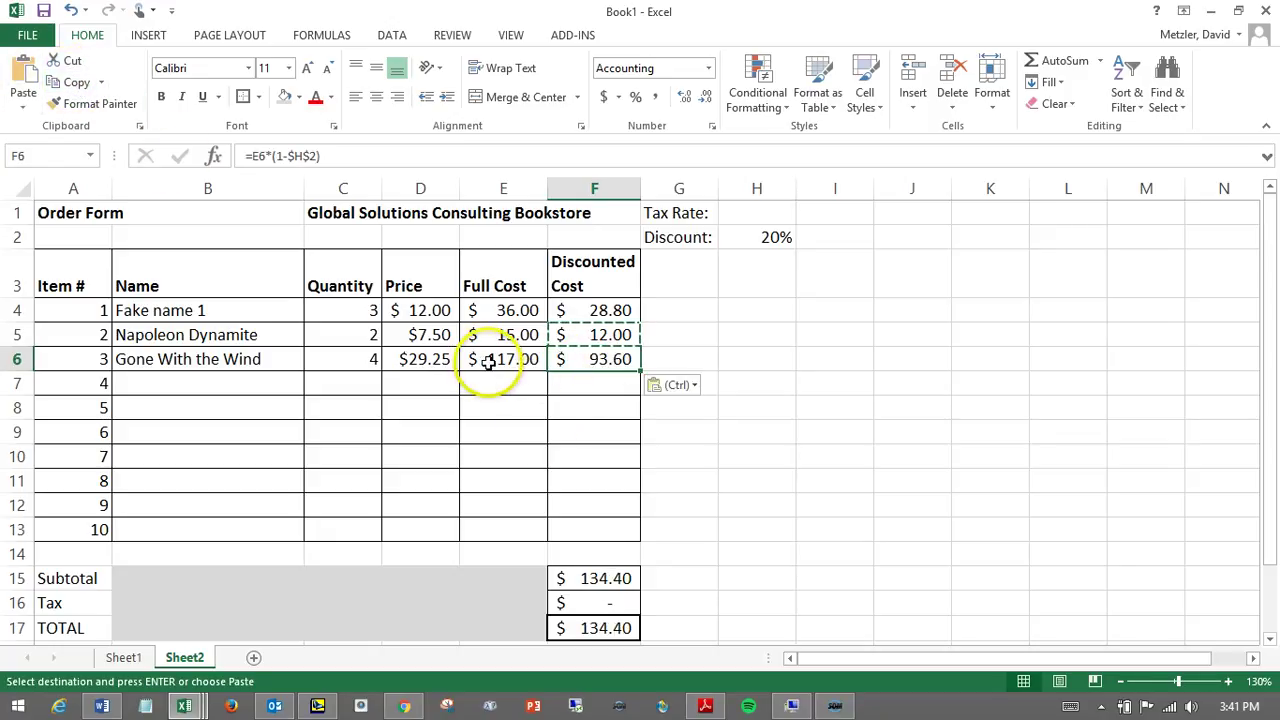
- Fill the Full Cost formula from cell E6 down through E13 for the remaining order rows
{"action": "left_click", "coordinate": [605, 382]}
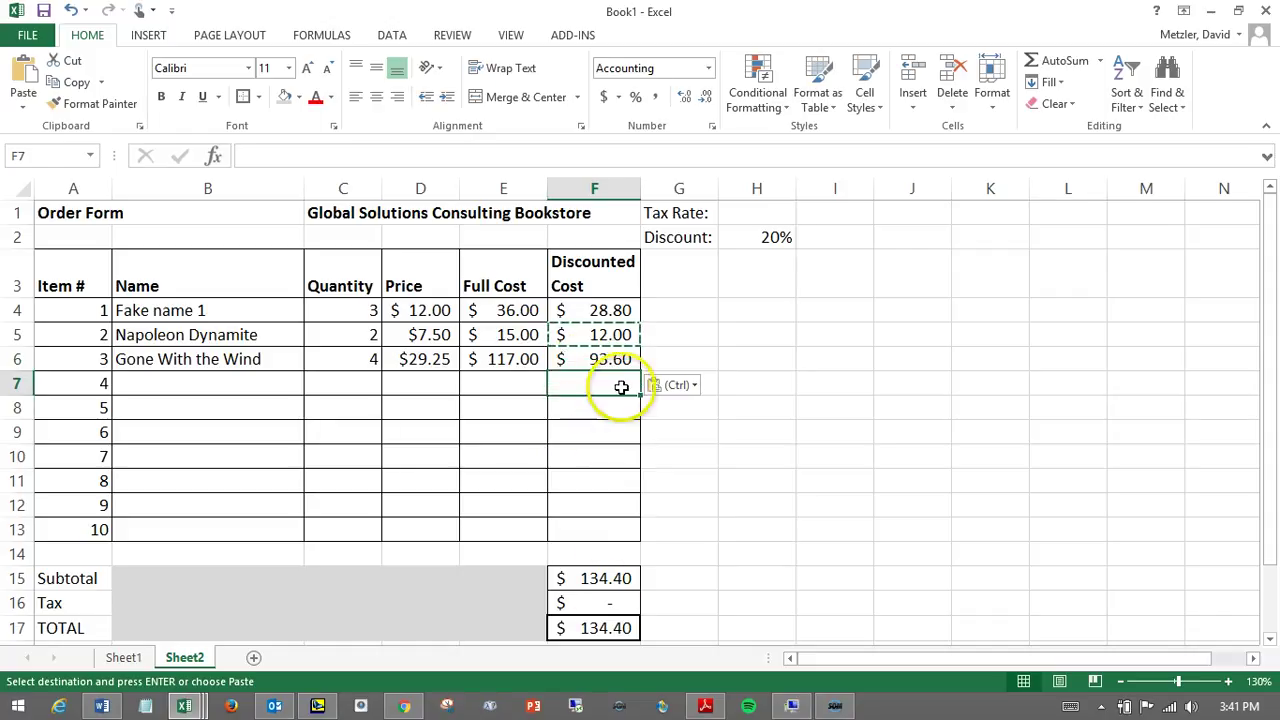
{"action": "left_click", "coordinate": [505, 360]}
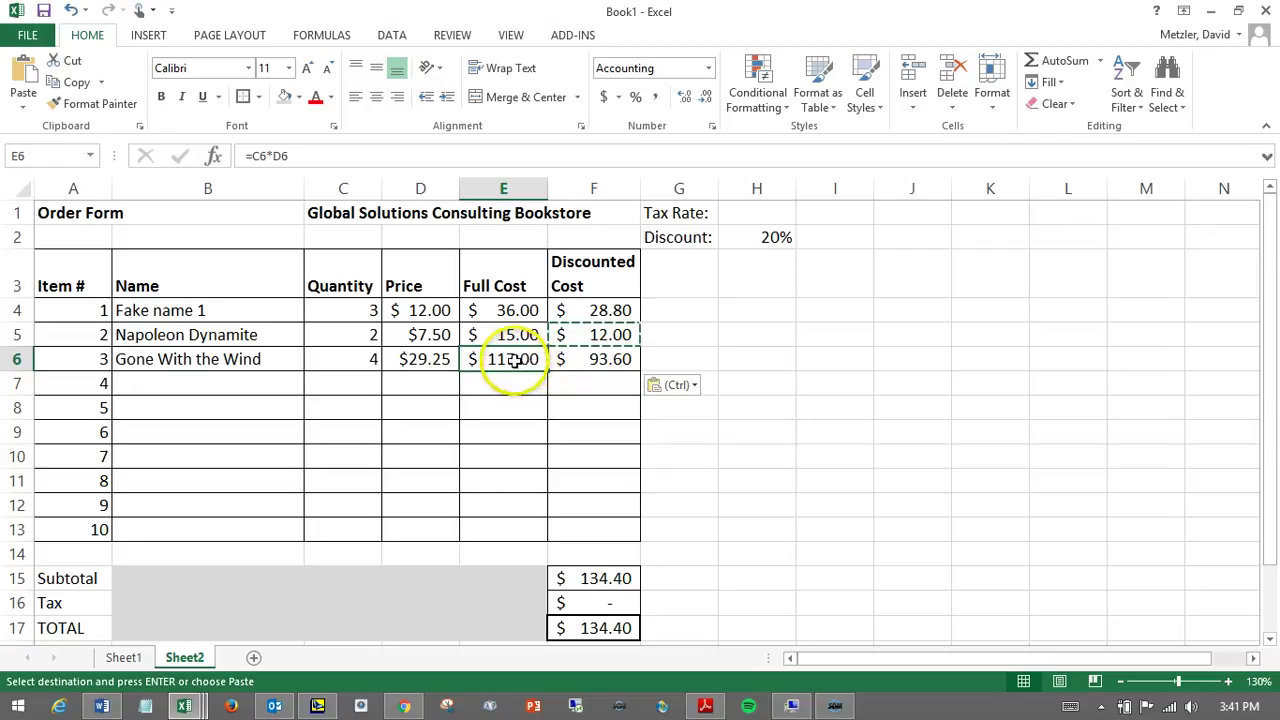
{"action": "left_click_drag", "start_coordinate": [512, 362], "coordinate": [530, 530]}
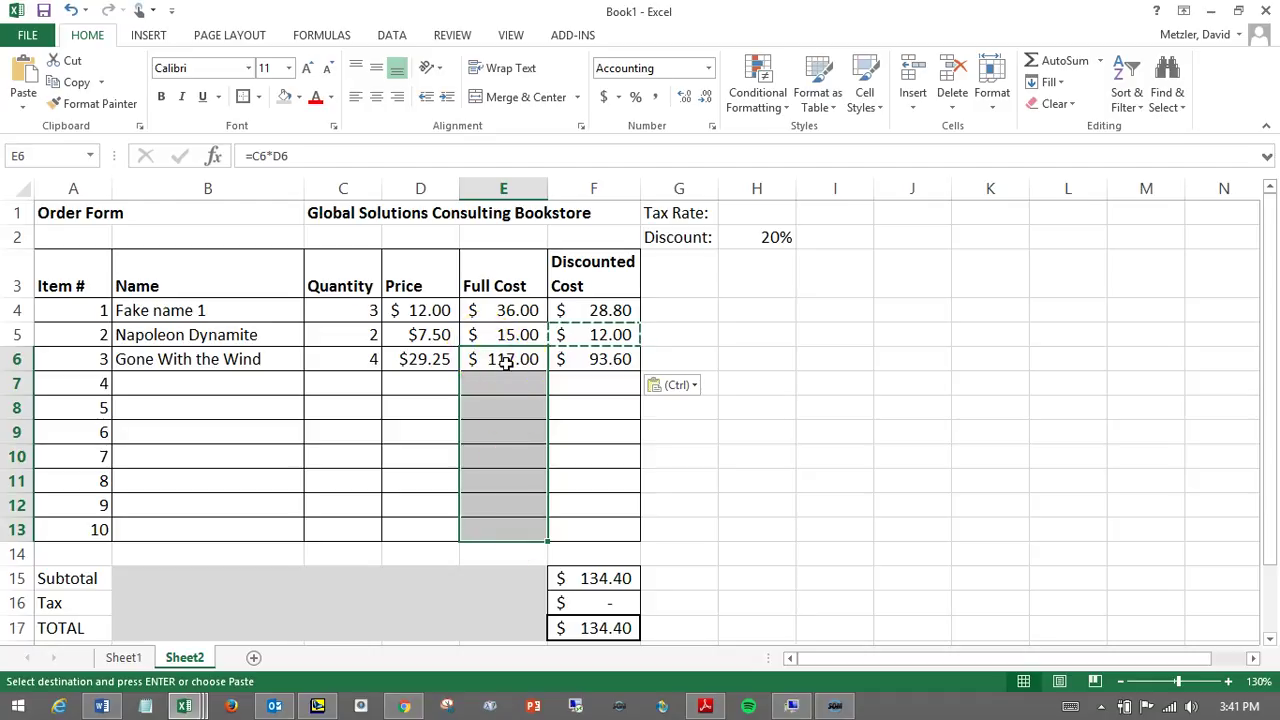
{"action": "left_click_drag", "start_coordinate": [506, 365], "coordinate": [524, 533]}
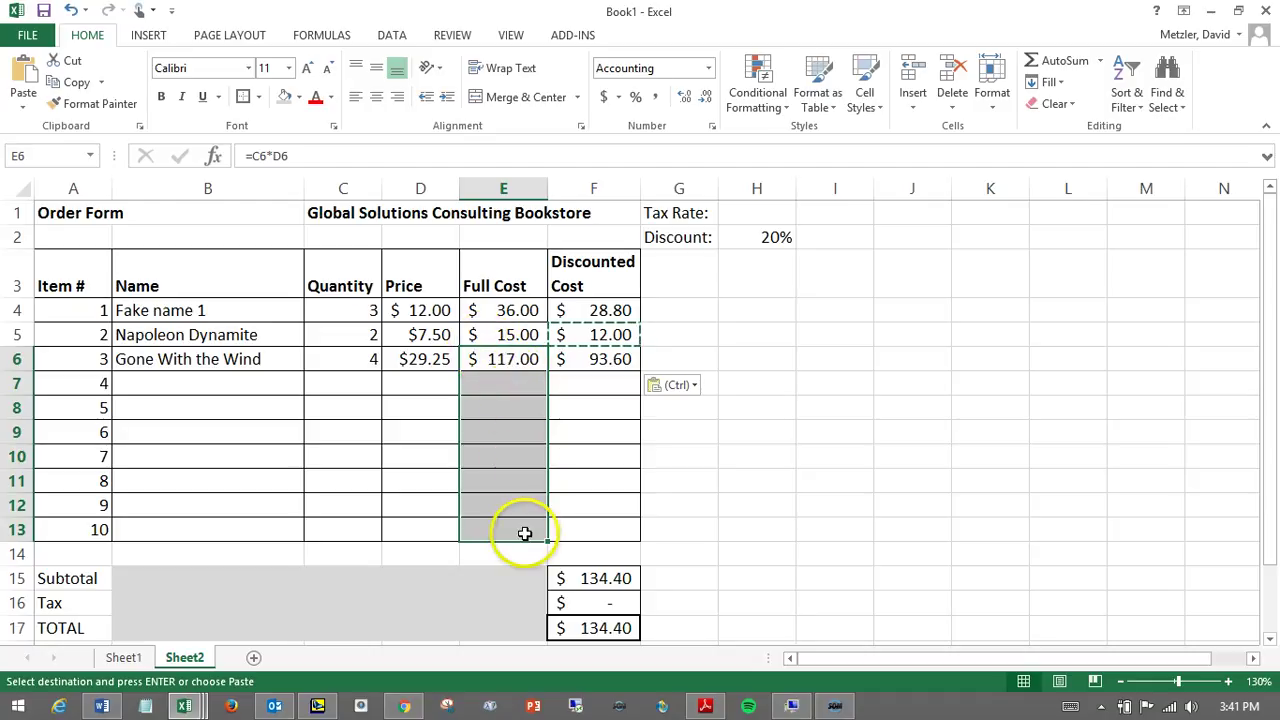
{"action": "left_click", "coordinate": [1045, 83]}
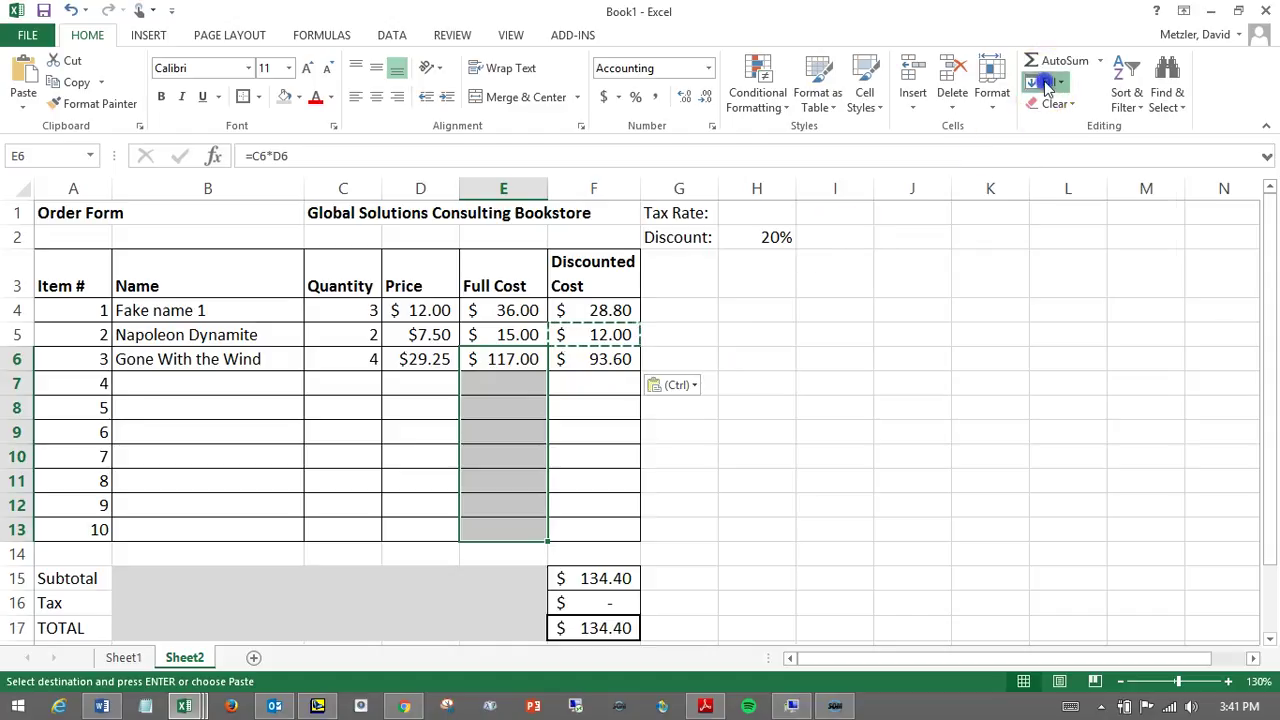
{"action": "left_click", "coordinate": [1066, 107]}
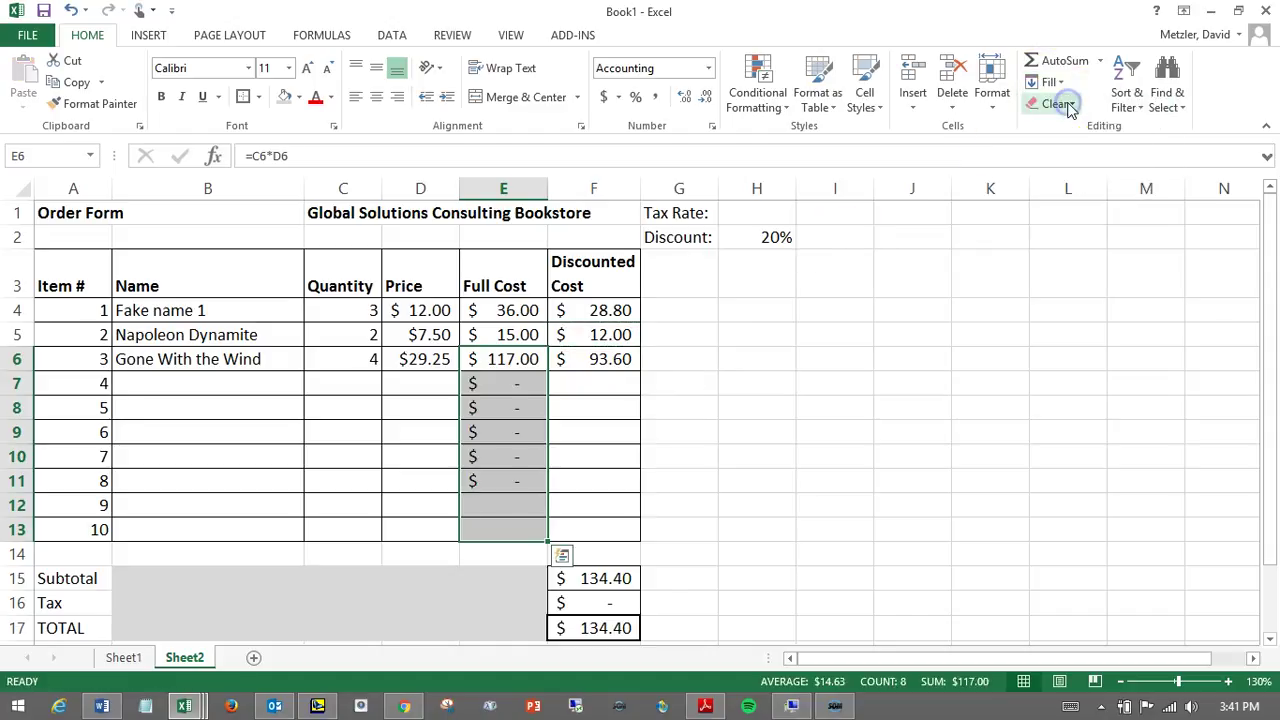
{"action": "left_click", "coordinate": [530, 384]}
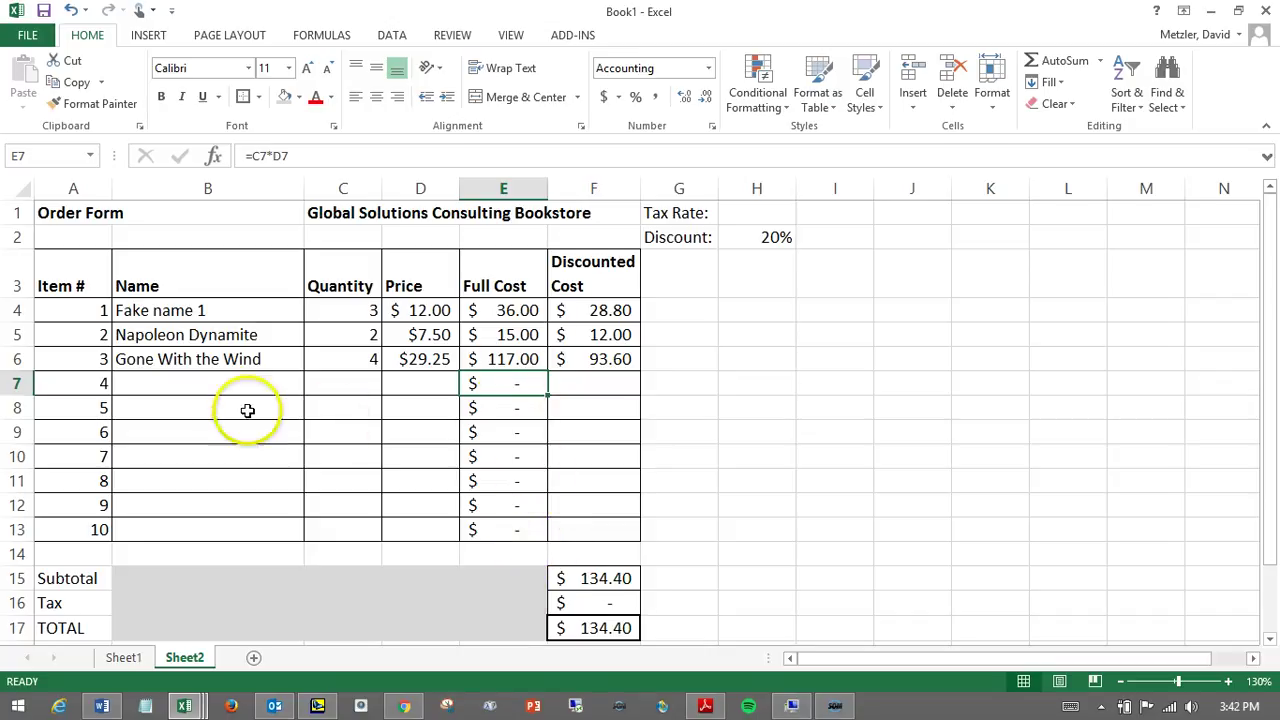
- Enter item 4 in row 7 with the name Asimov, quantity 5 and price 10
{"action": "left_click", "coordinate": [217, 389]}
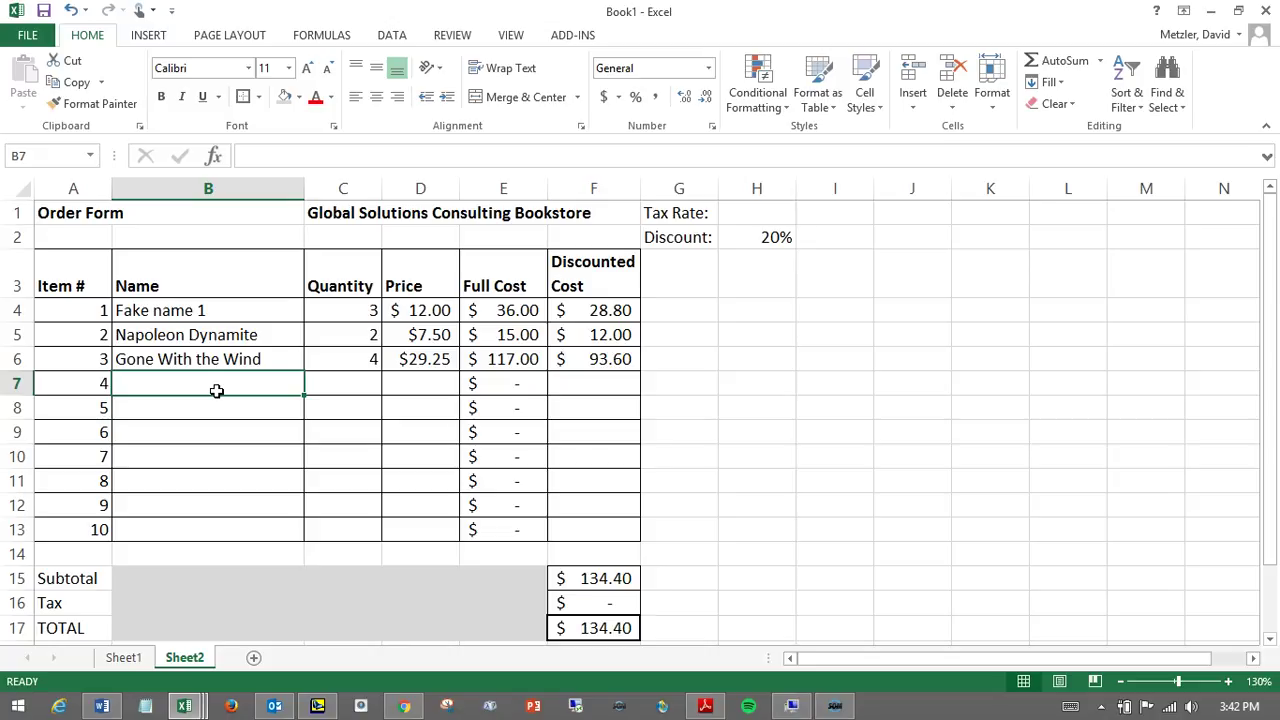
{"action": "type", "text": "Asimov"}
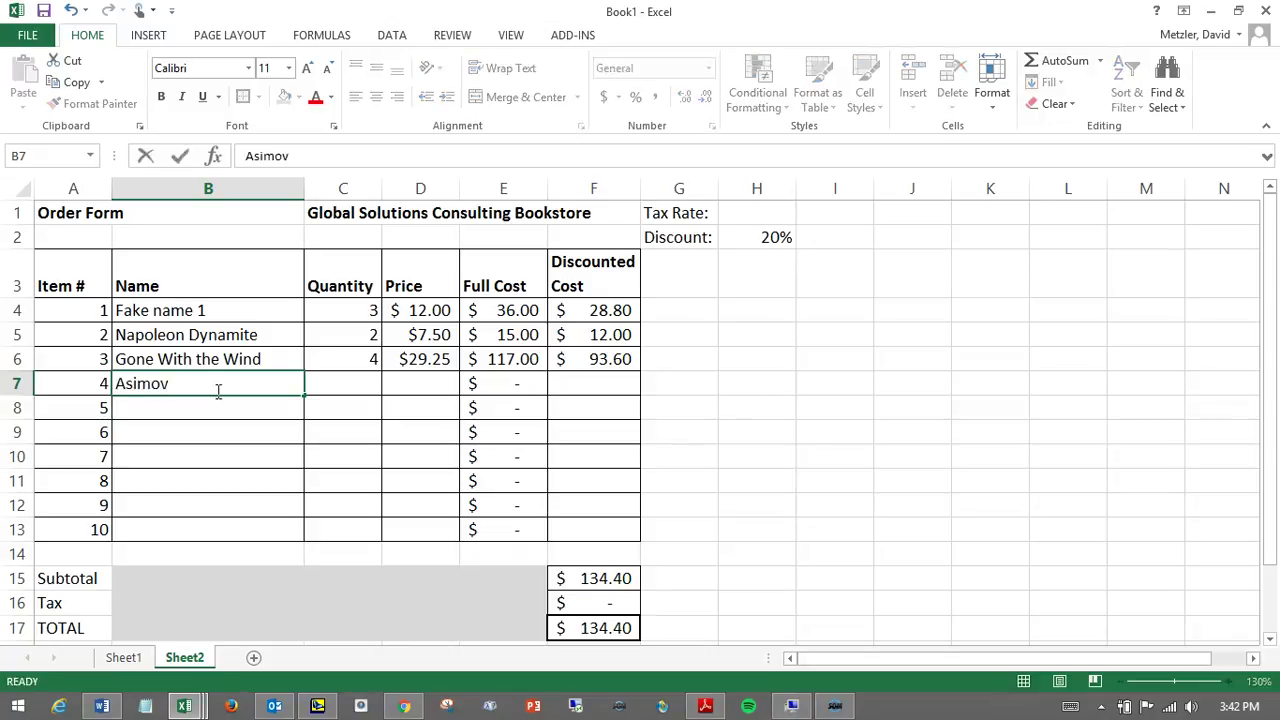
{"action": "key", "text": "Tab"}
{"action": "type", "text": "5"}
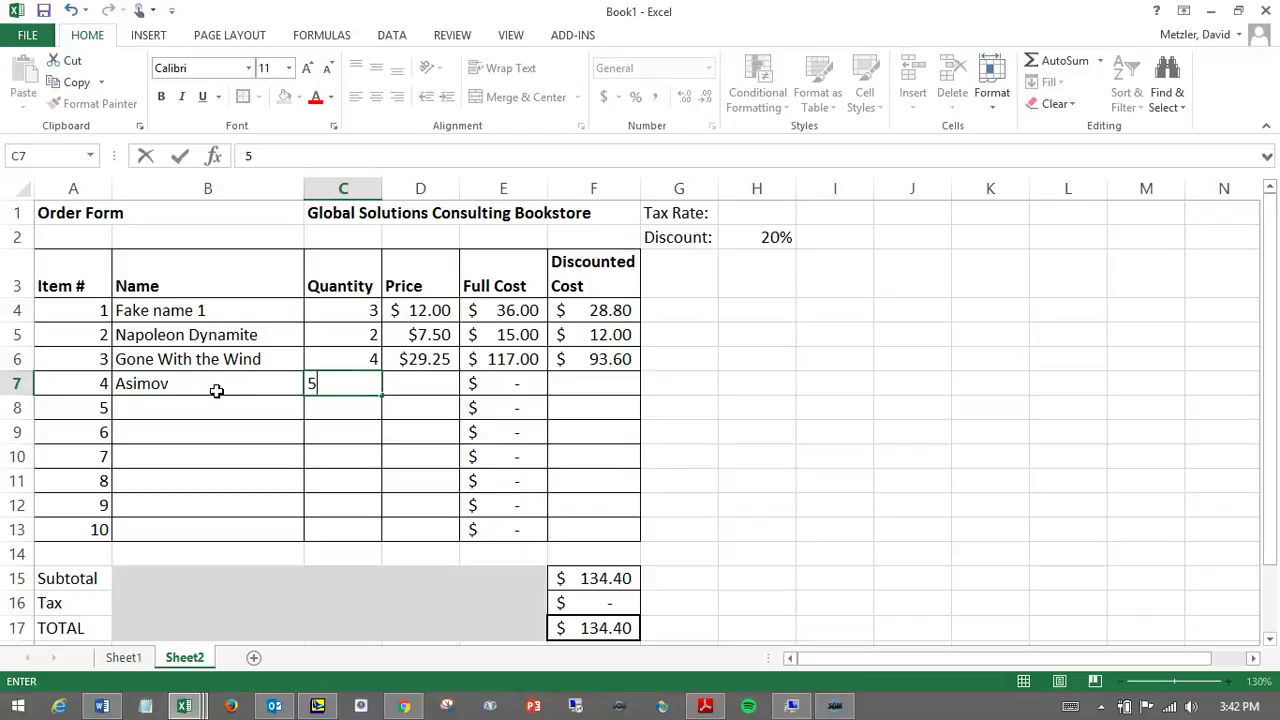
{"action": "key", "text": "Tab"}
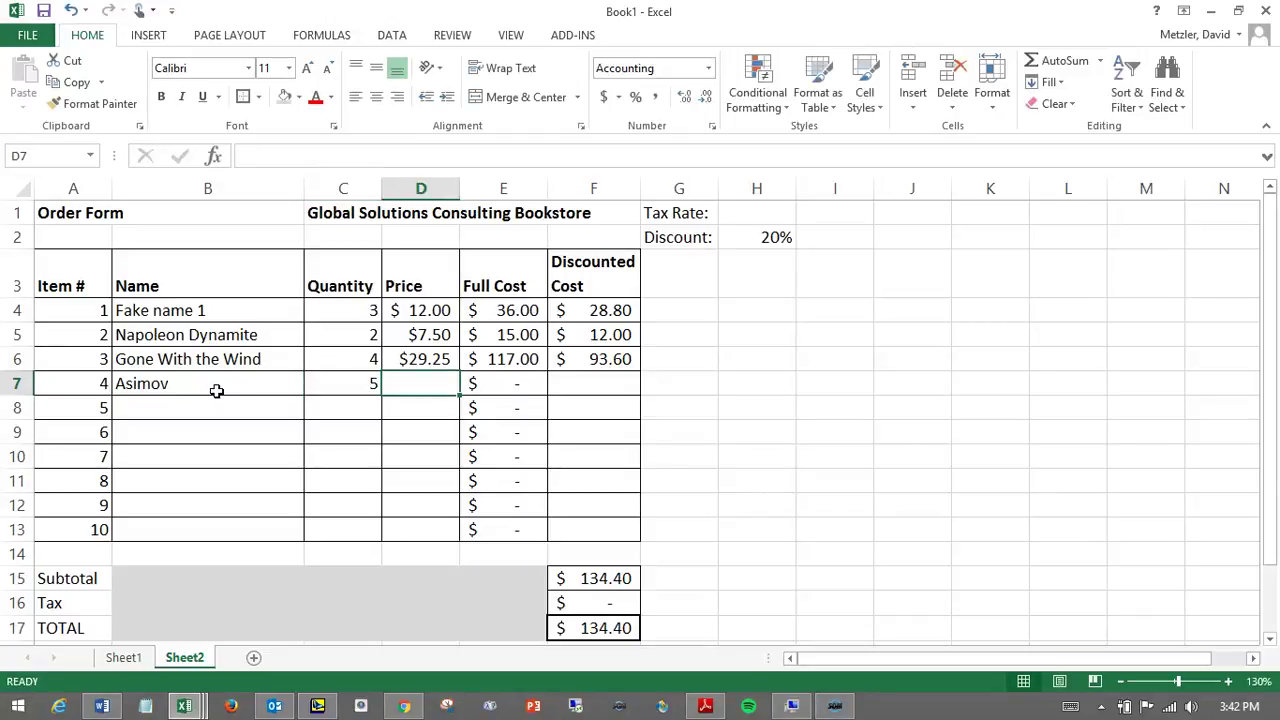
{"action": "type", "text": "10"}
{"action": "key", "text": "Tab"}
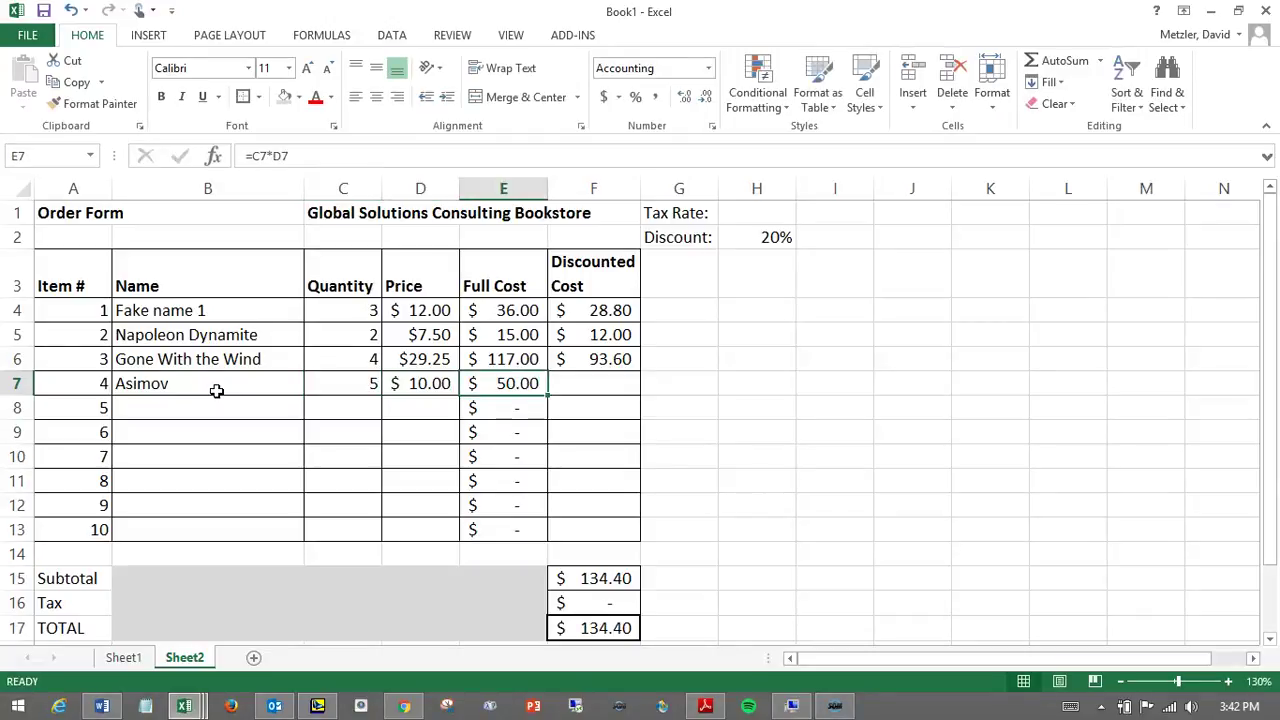
{"action": "left_click", "coordinate": [609, 359]}
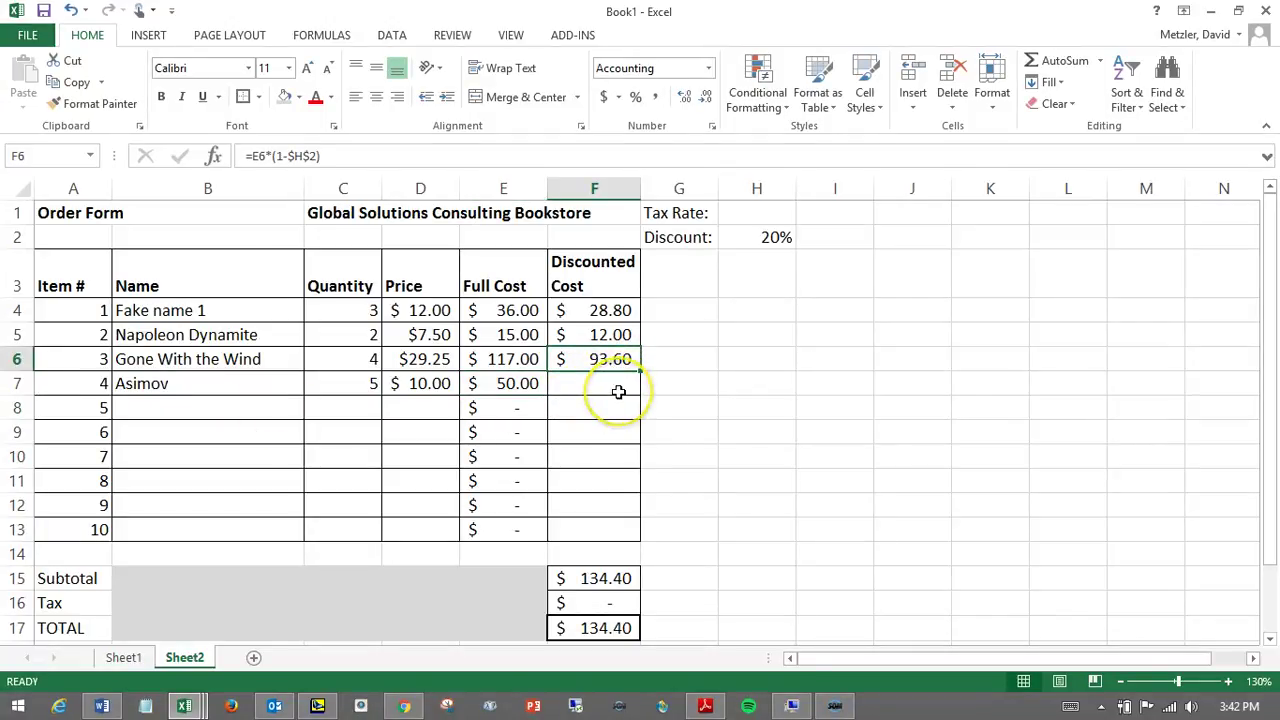
{"action": "key", "text": "shift+Down"}
{"action": "key", "text": "shift+Down"}
{"action": "key", "text": "shift+Down"}
{"action": "key", "text": "shift+Down"}
{"action": "key", "text": "shift+Down"}
{"action": "key", "text": "shift+Down"}
{"action": "key", "text": "shift+Down"}
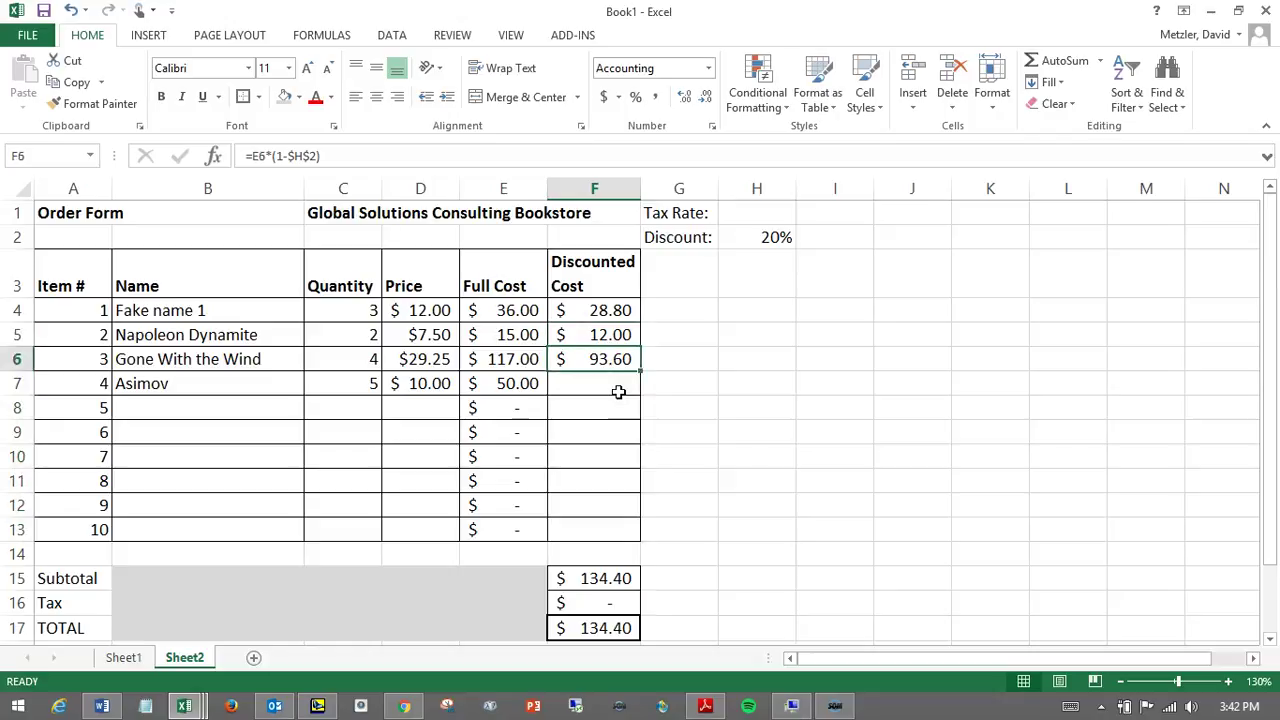
{"action": "key", "text": "shift+Down"}
{"action": "key", "text": "shift+Down"}
{"action": "key", "text": "shift+Down"}
{"action": "key", "text": "shift+Down"}
{"action": "key", "text": "shift+Down"}
{"action": "key", "text": "shift+Down"}
{"action": "key", "text": "shift+Down"}
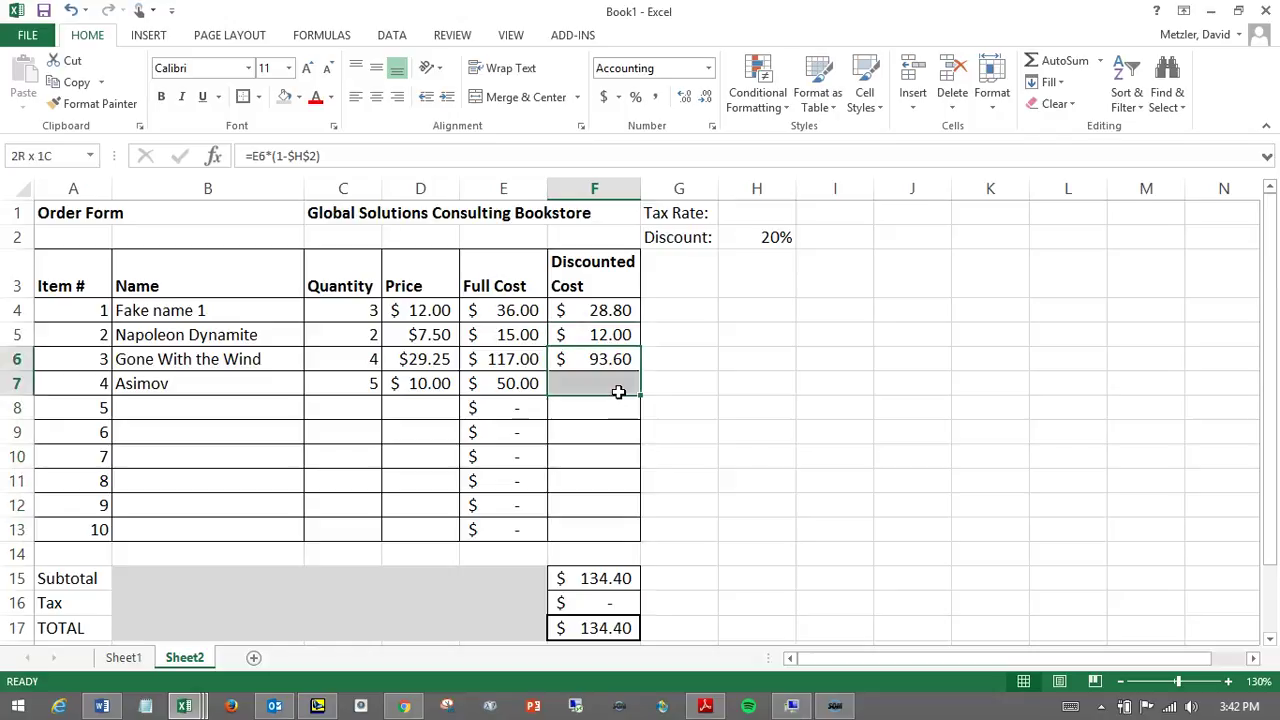
{"action": "key", "text": "shift+Up"}
{"action": "key", "text": "shift+Up"}
{"action": "key", "text": "shift+Up"}
{"action": "key", "text": "shift+Up"}
{"action": "key", "text": "shift+Up"}
{"action": "key", "text": "shift+Up"}
{"action": "key", "text": "shift+Up"}
{"action": "key", "text": "shift+Up"}
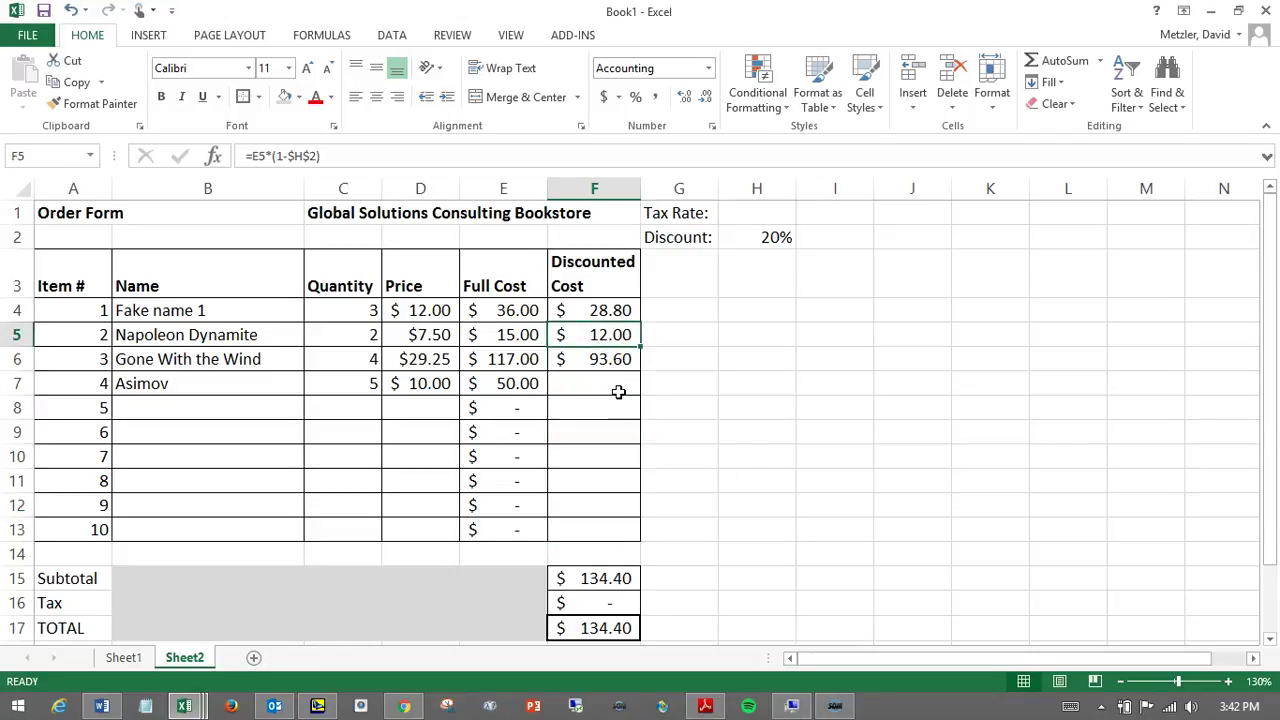
{"action": "key", "text": "shift+Down"}
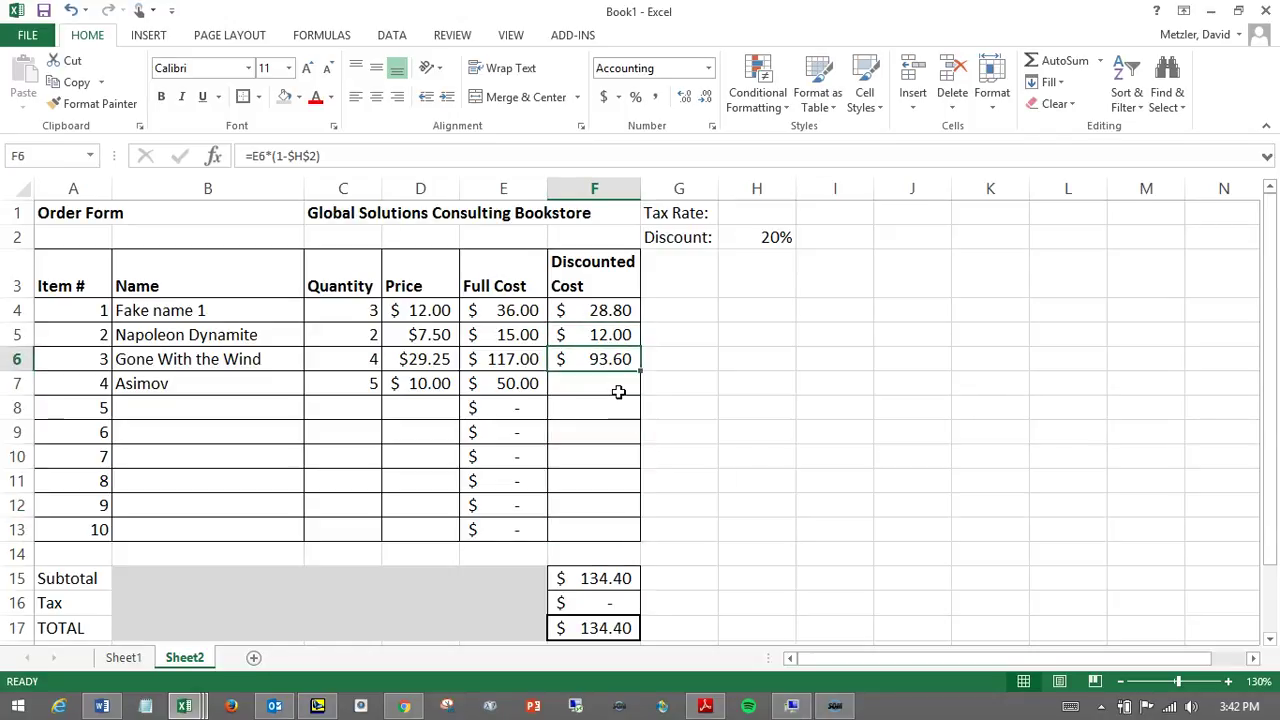
- Paste the Discounted Cost formula into F6 through F13 and undo the paste
{"action": "left_click", "coordinate": [606, 529], "text": "shift"}
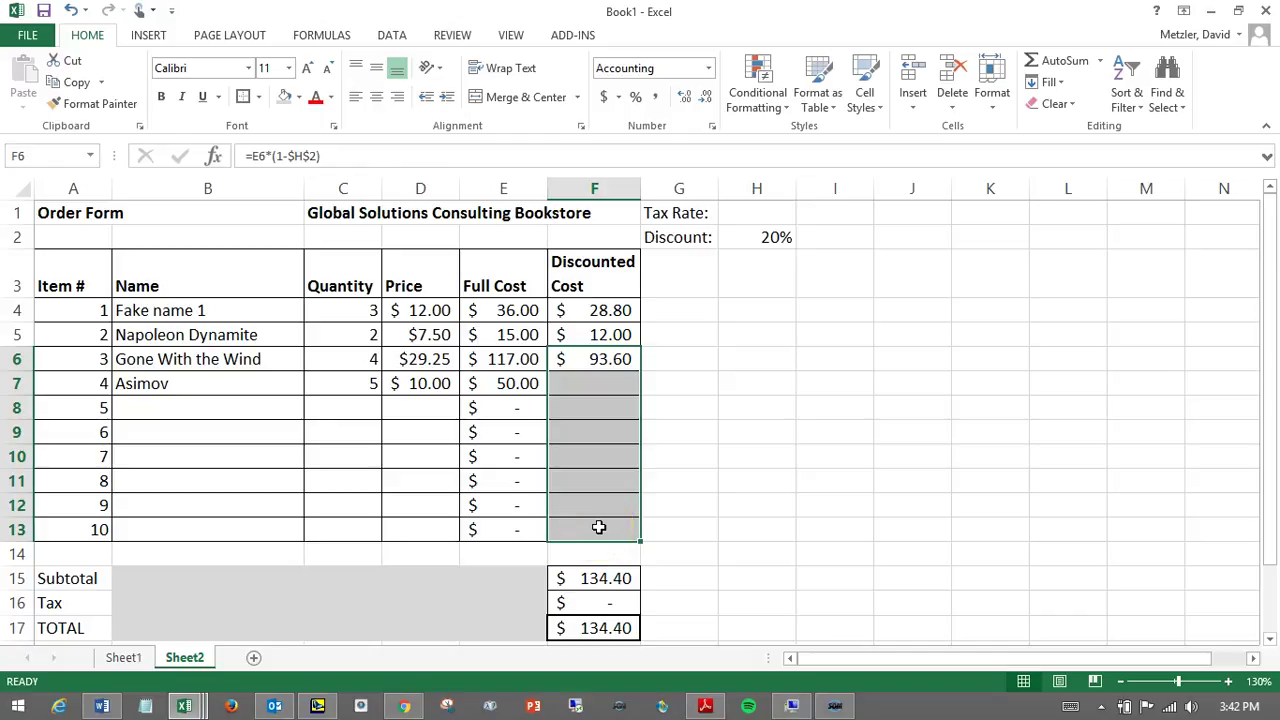
{"action": "key", "text": "ctrl+v"}
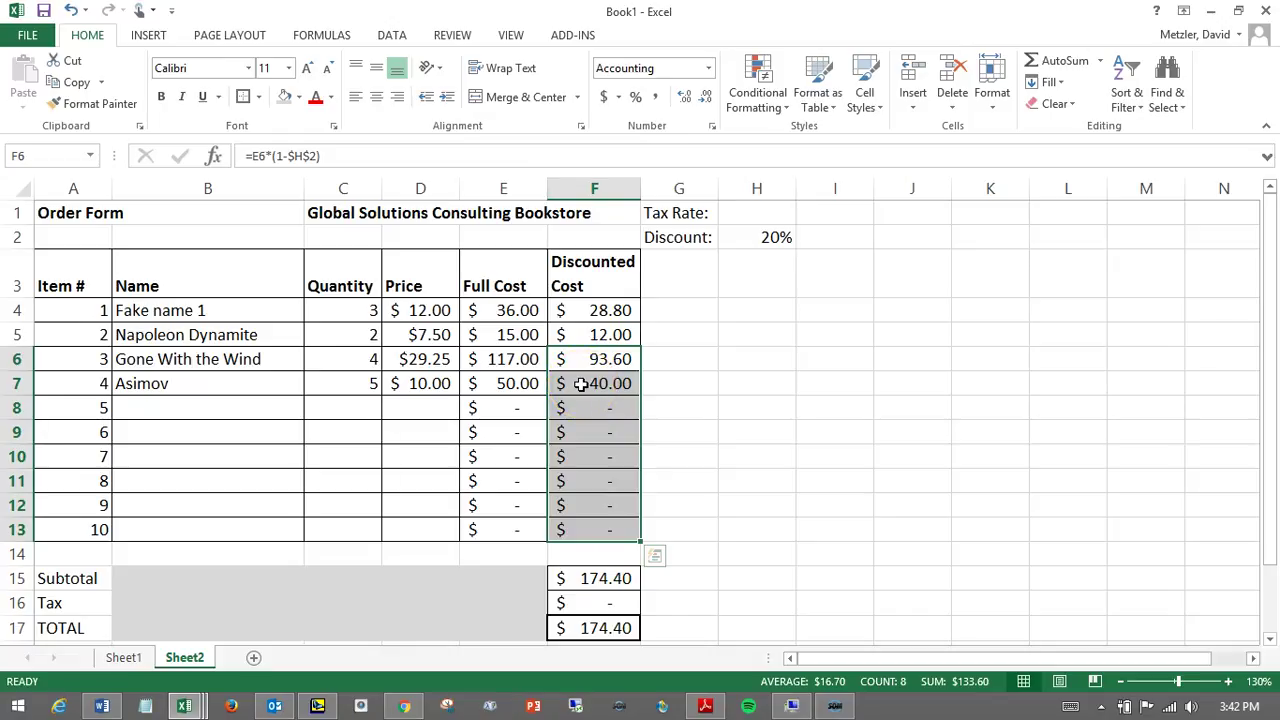
{"action": "key", "text": "Delete"}
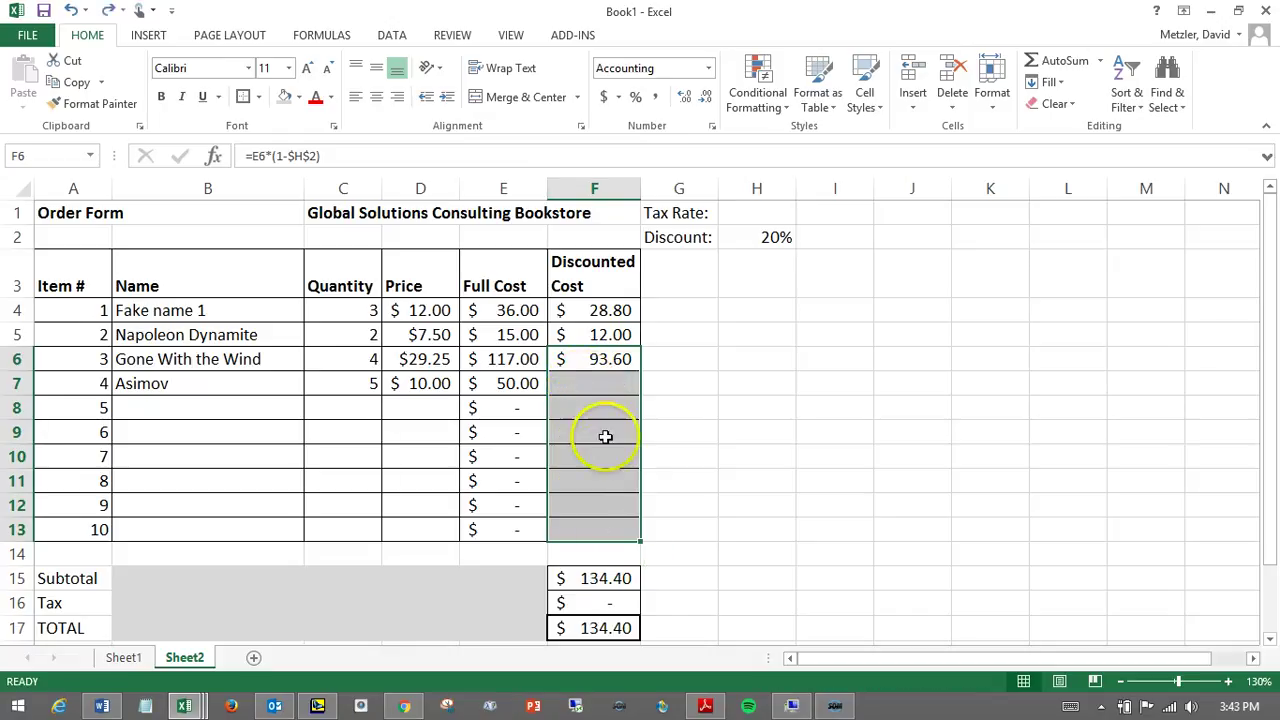
- Fill the Discounted Cost formula from cell F6 down through F13 for the remaining order rows
{"action": "left_click", "coordinate": [592, 361]}
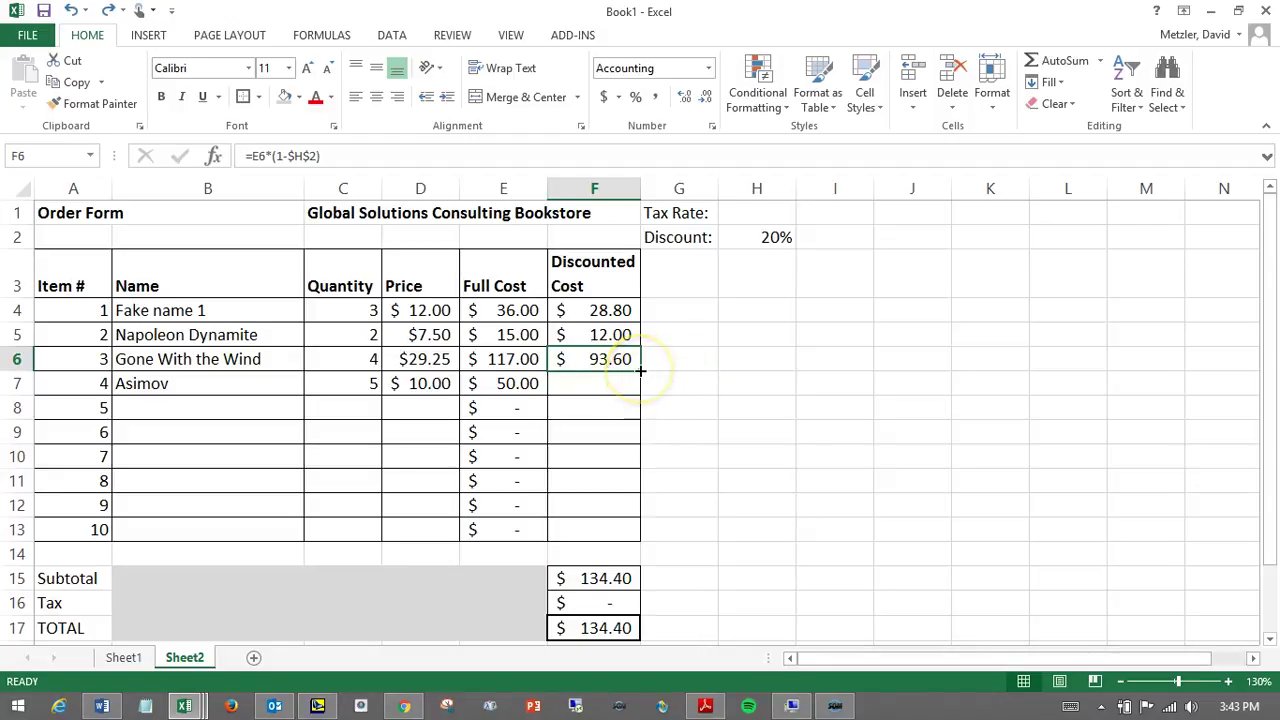
{"action": "left_click_drag", "start_coordinate": [640, 370], "coordinate": [627, 535]}
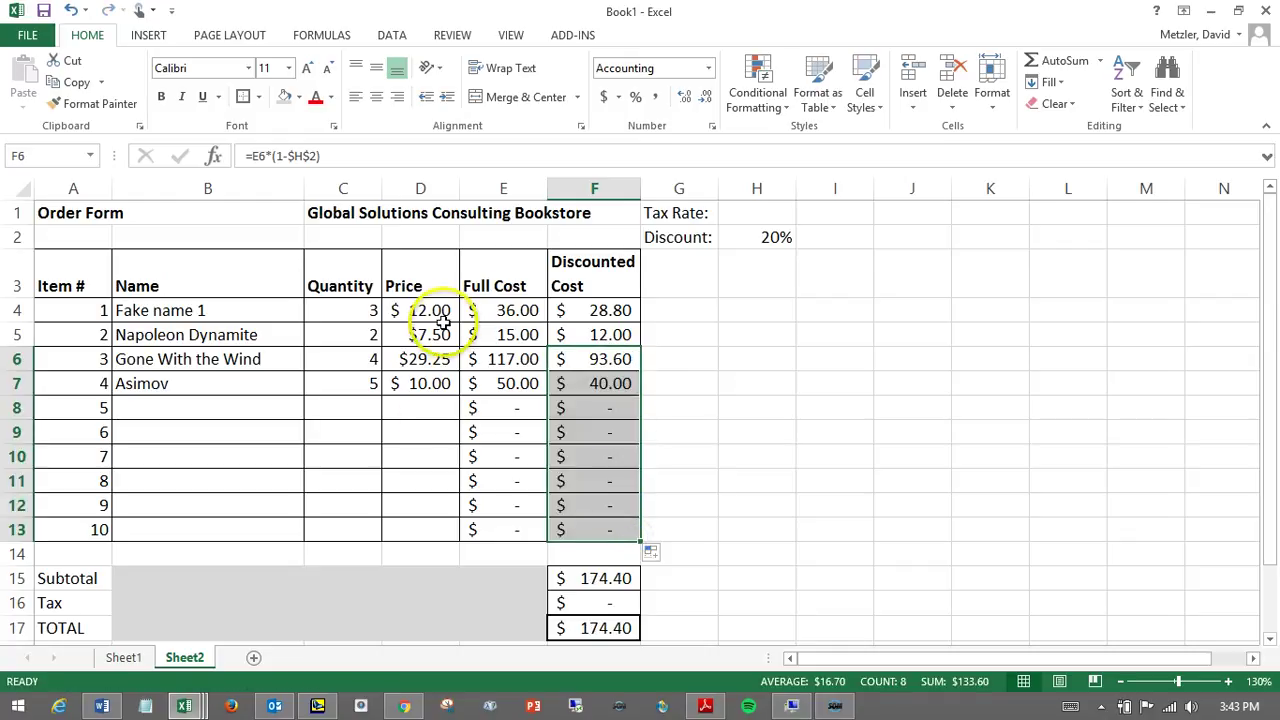
- Clear the existing Subtotal, Tax and TOTAL formulas from cells F15, F16 and F17
{"action": "left_click", "coordinate": [614, 579]}
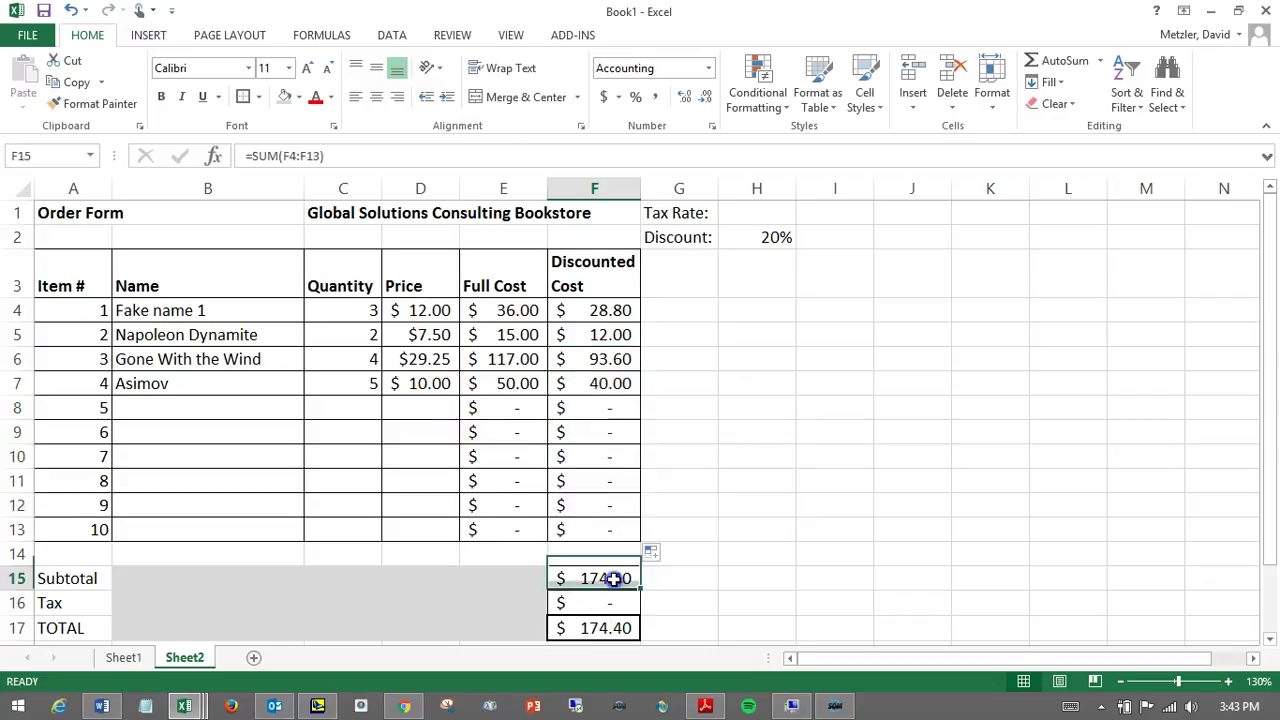
{"action": "key", "text": "Delete"}
{"action": "left_click", "coordinate": [617, 603]}
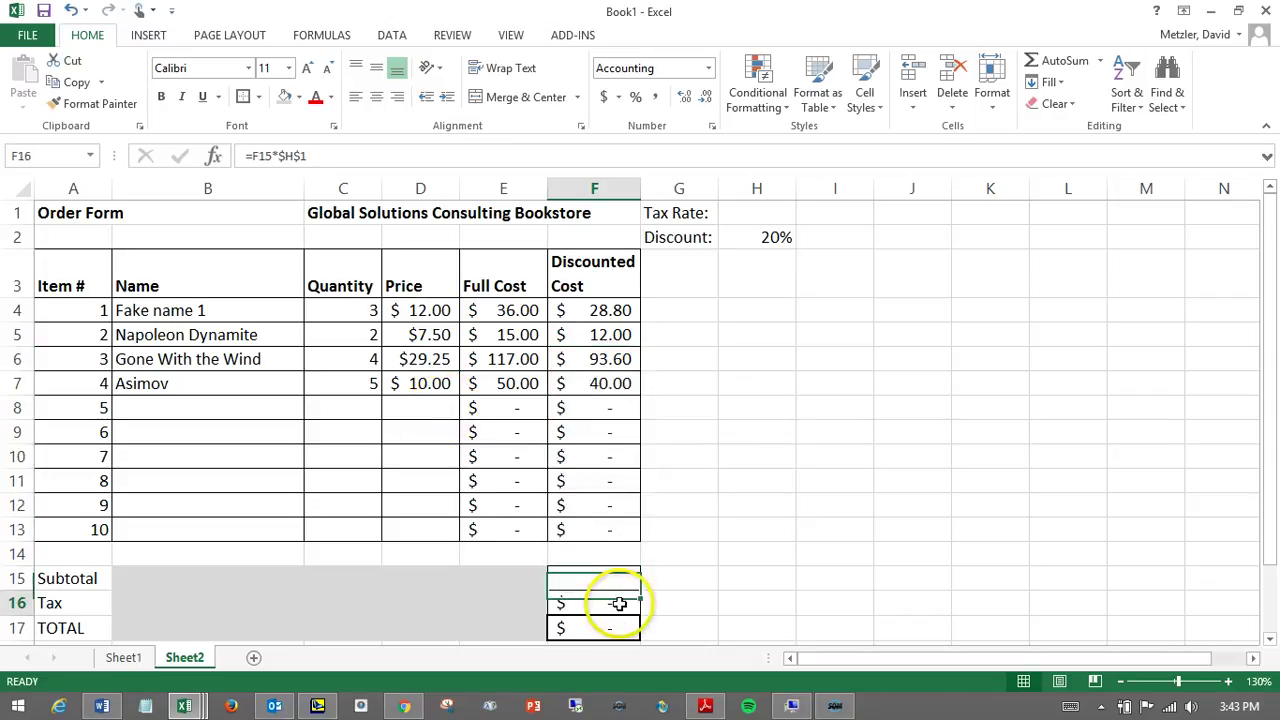
{"action": "key", "text": "Delete"}
{"action": "left_click", "coordinate": [624, 626]}
{"action": "key", "text": "Delete"}
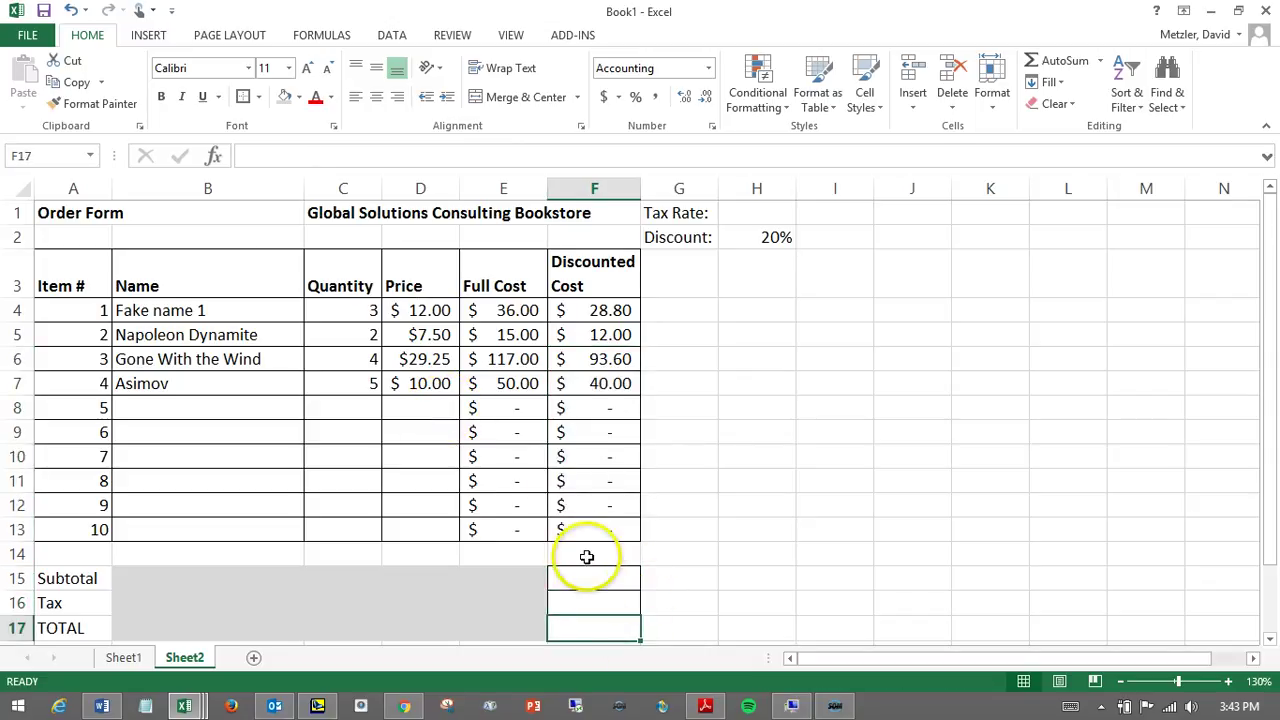
{"action": "left_click", "coordinate": [351, 407]}
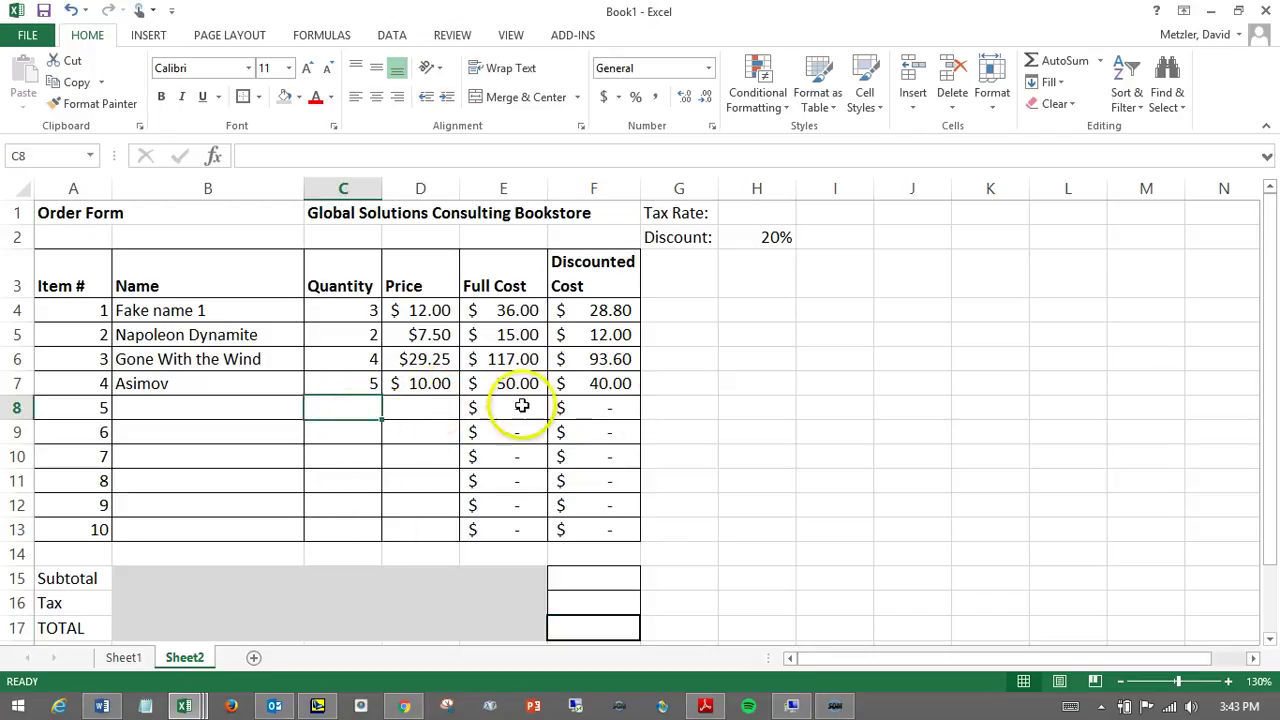
{"action": "left_click", "coordinate": [529, 455]}
{"action": "left_click", "coordinate": [531, 505]}
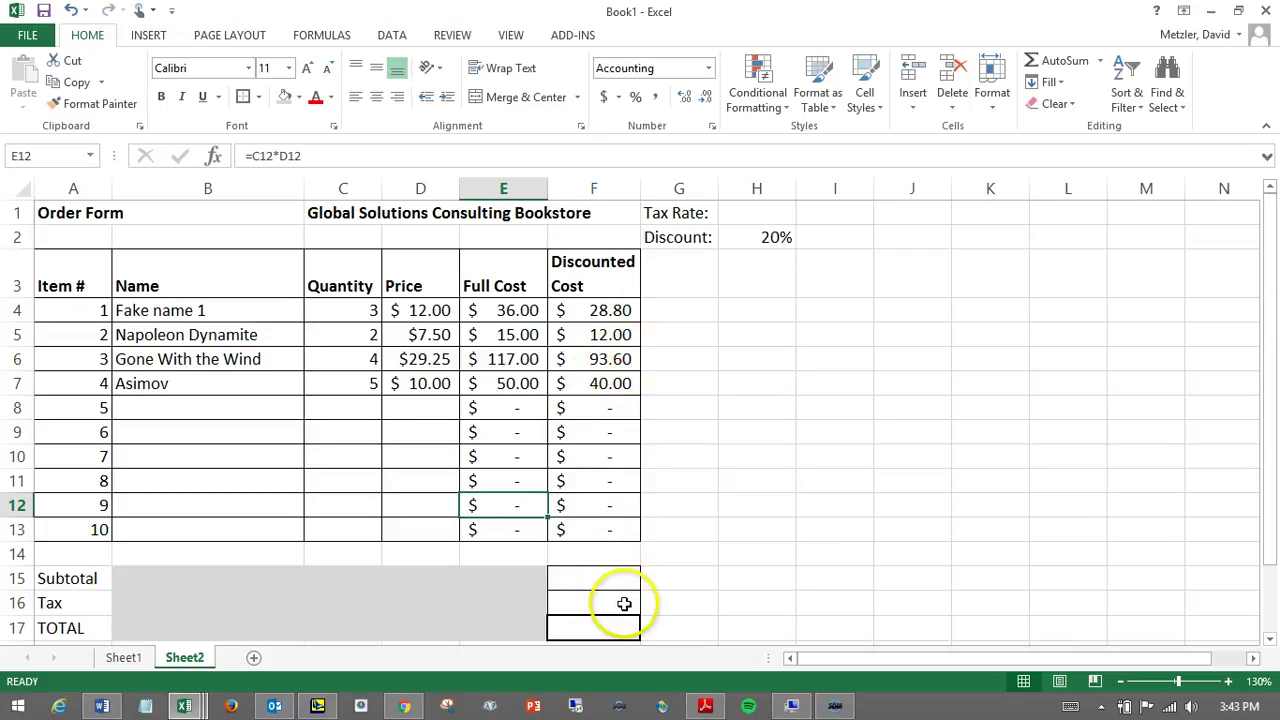
- Enter a tax rate of 7% in cell H1
{"action": "left_click", "coordinate": [772, 214]}
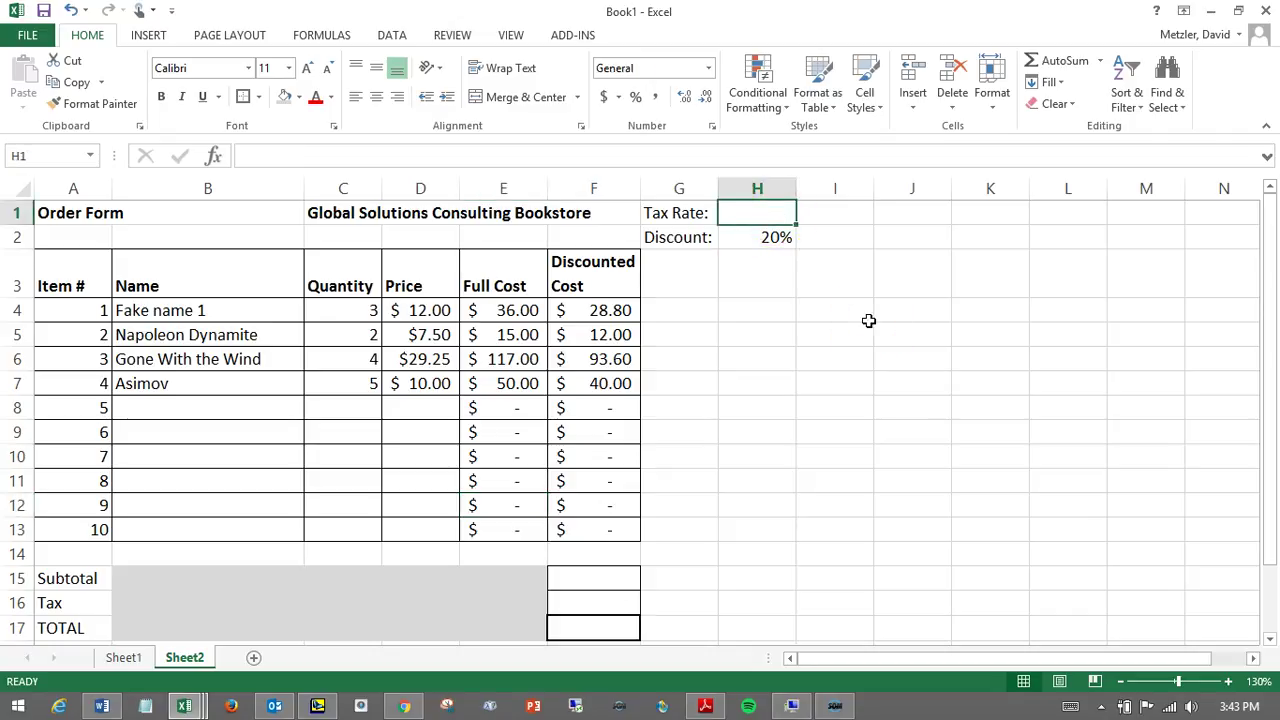
{"action": "type", "text": "7"}
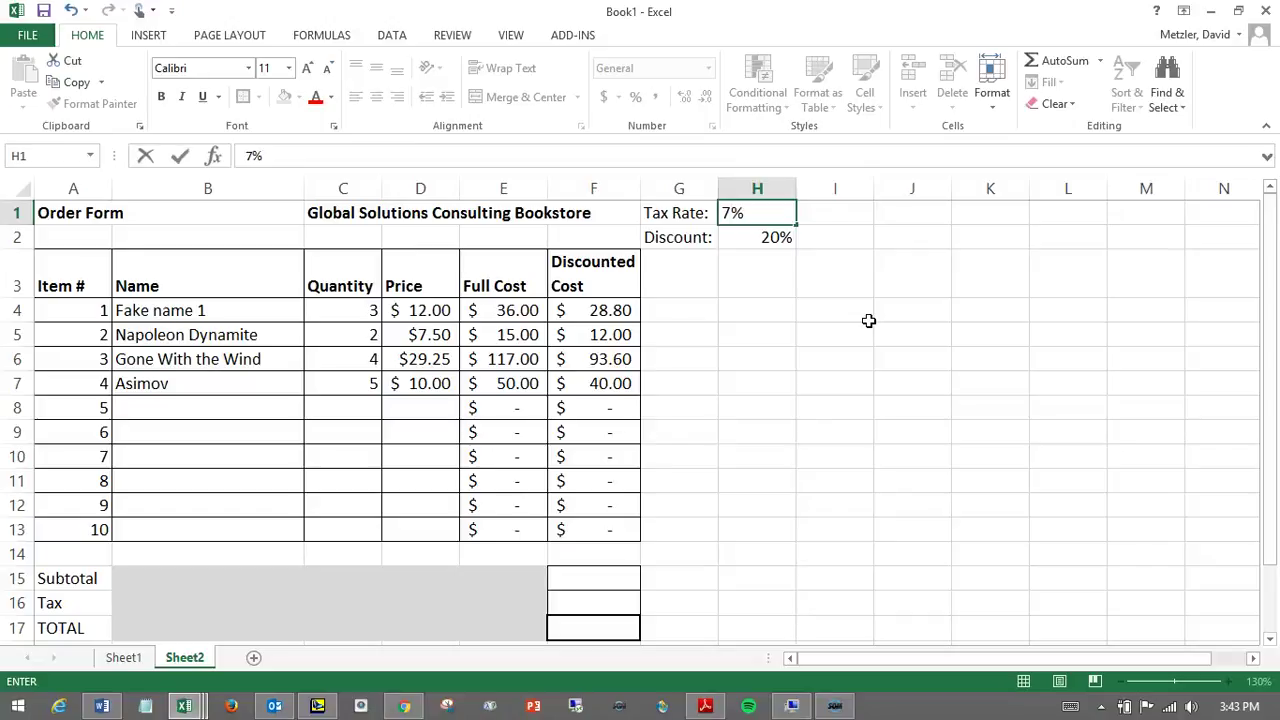
{"action": "key", "text": "Return"}
{"action": "key", "text": "Up"}
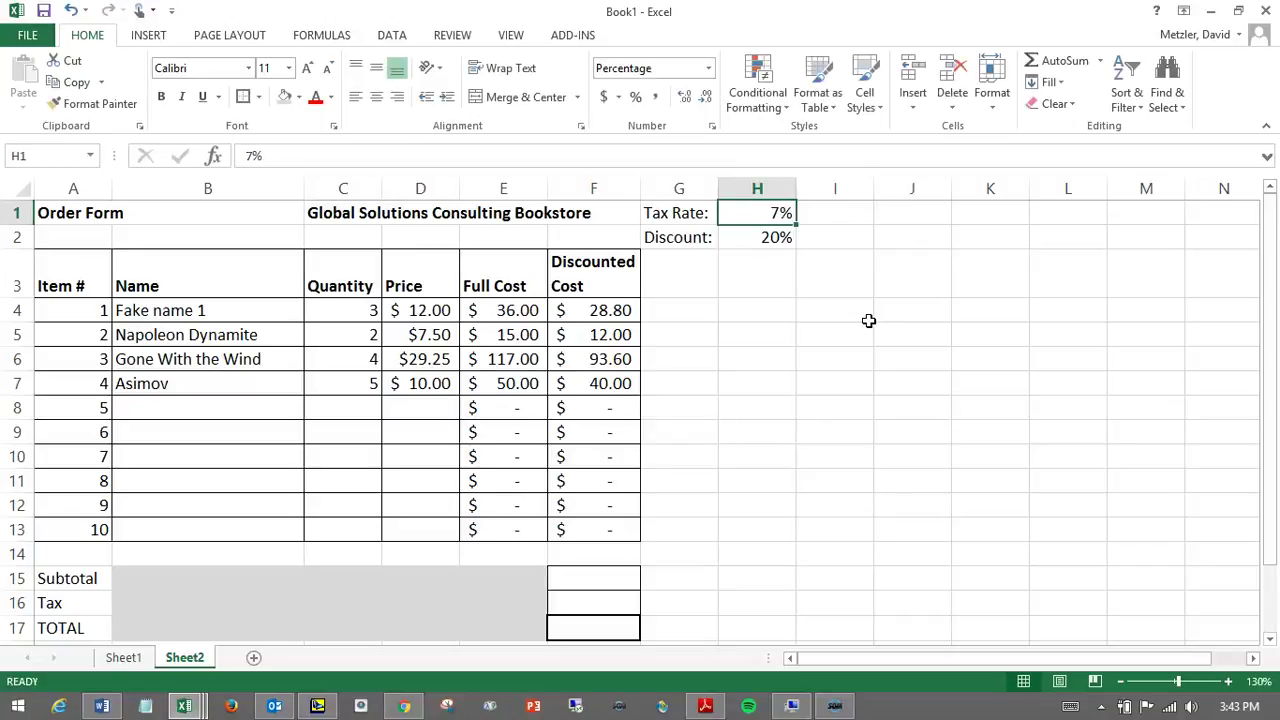
{"action": "left_click", "coordinate": [771, 217]}
- Enter the Subtotal formula =SUM(F4:F13) in cell F15 and check the range it references
{"action": "left_click", "coordinate": [620, 575]}
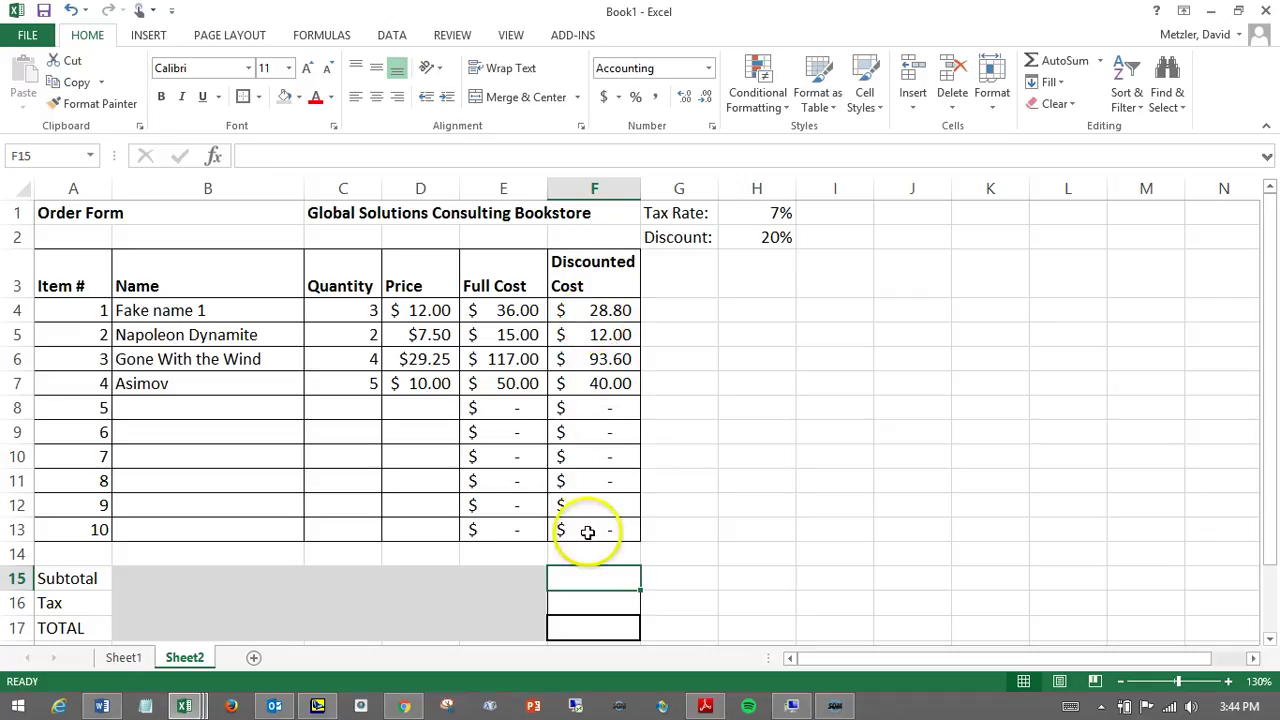
{"action": "left_click", "coordinate": [388, 157]}
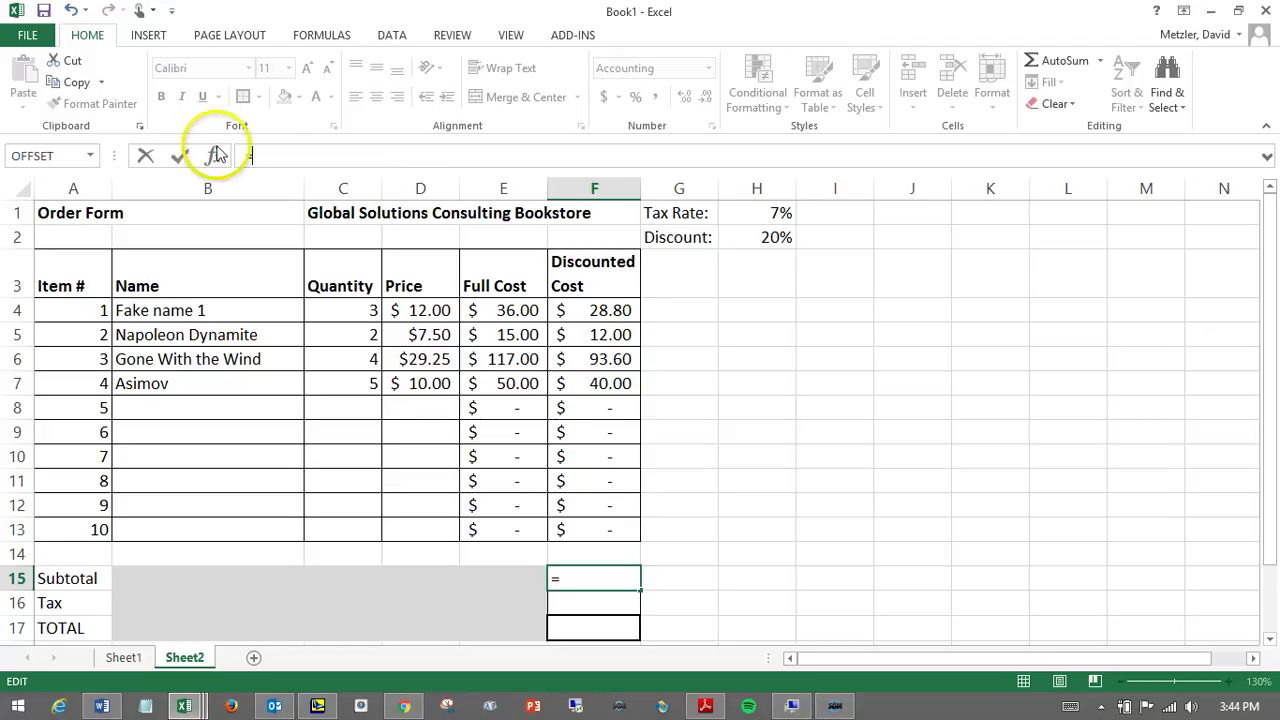
{"action": "left_click", "coordinate": [273, 158]}
{"action": "type", "text": "sum"}
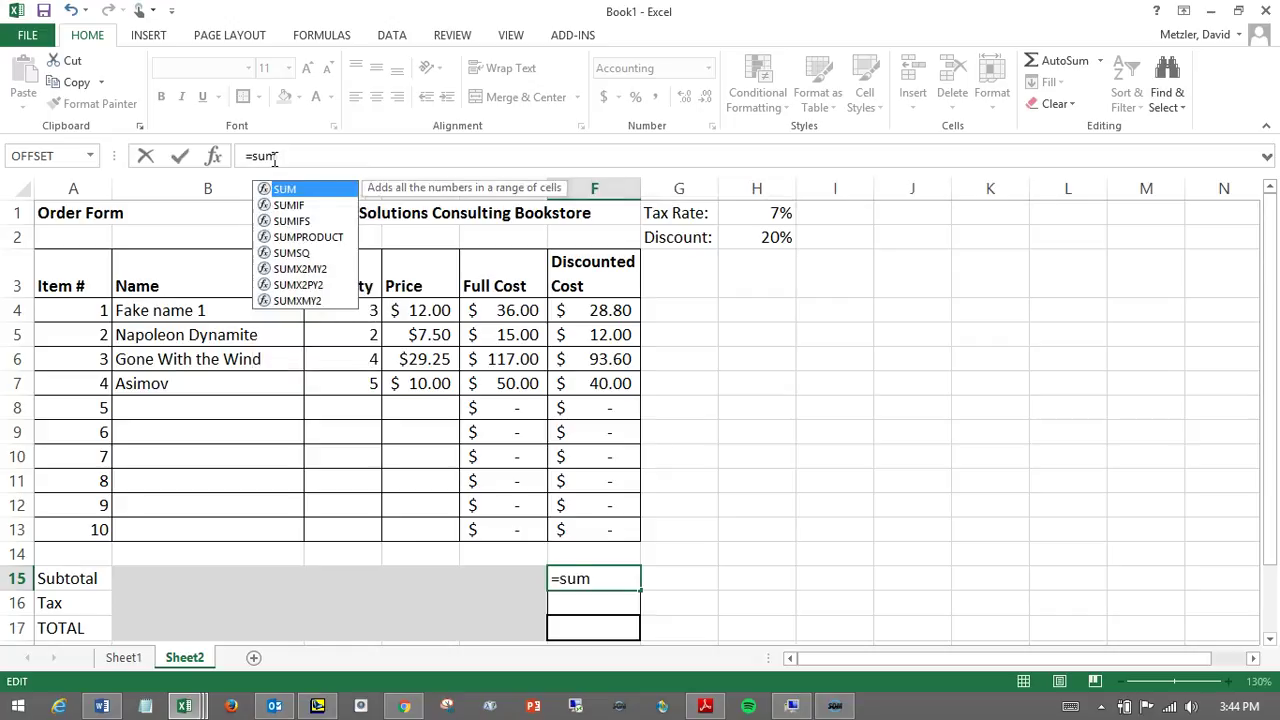
{"action": "type", "text": "("}
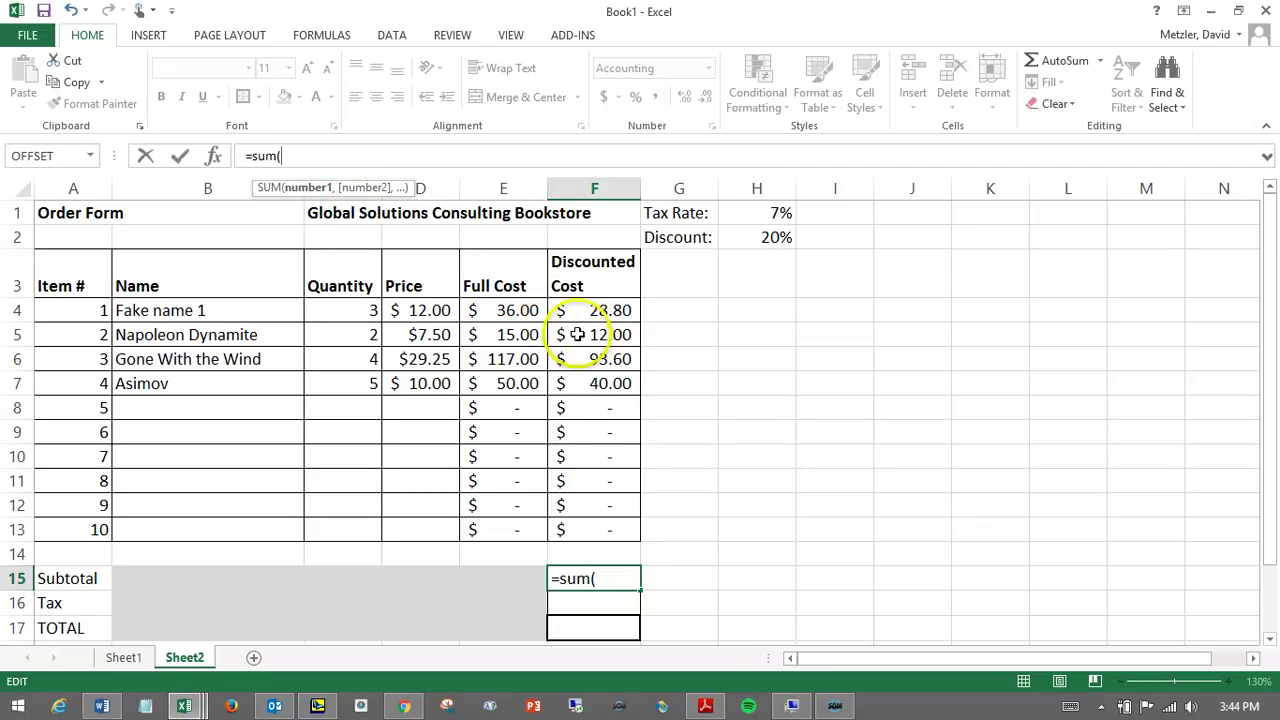
{"action": "left_click_drag", "start_coordinate": [594, 310], "coordinate": [622, 530]}
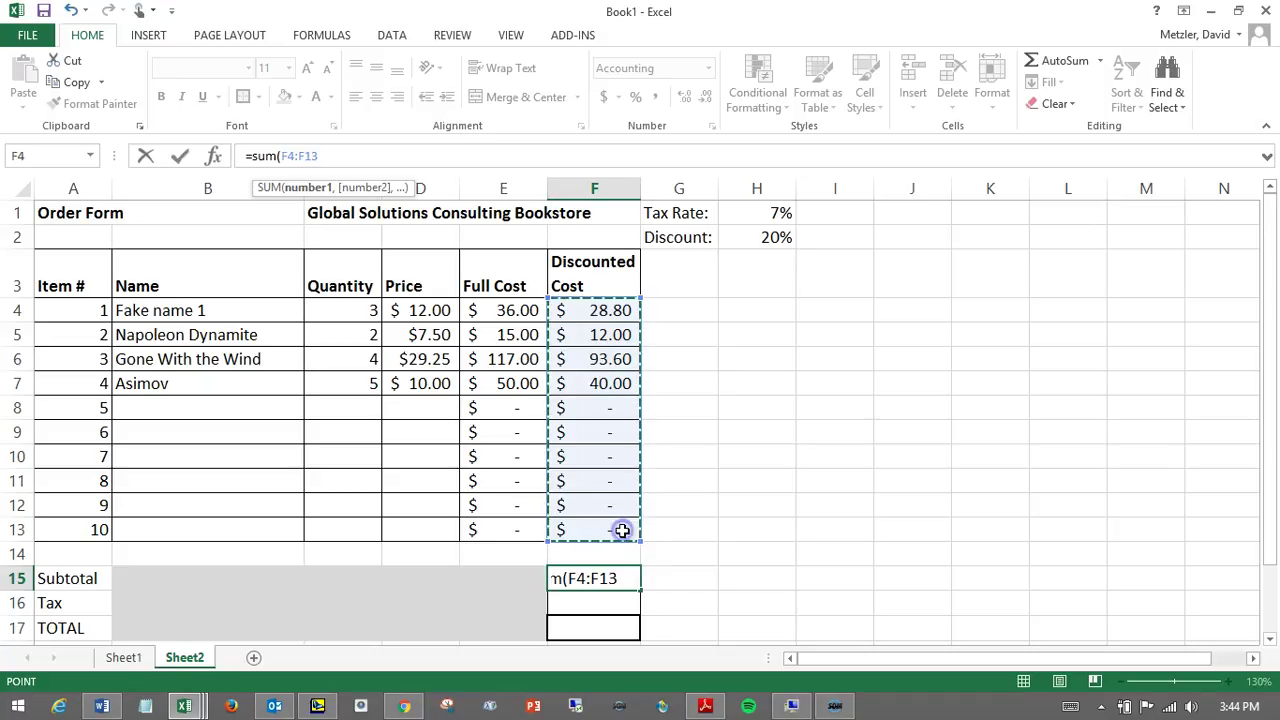
{"action": "type", "text": ")"}
{"action": "left_click", "coordinate": [296, 156]}
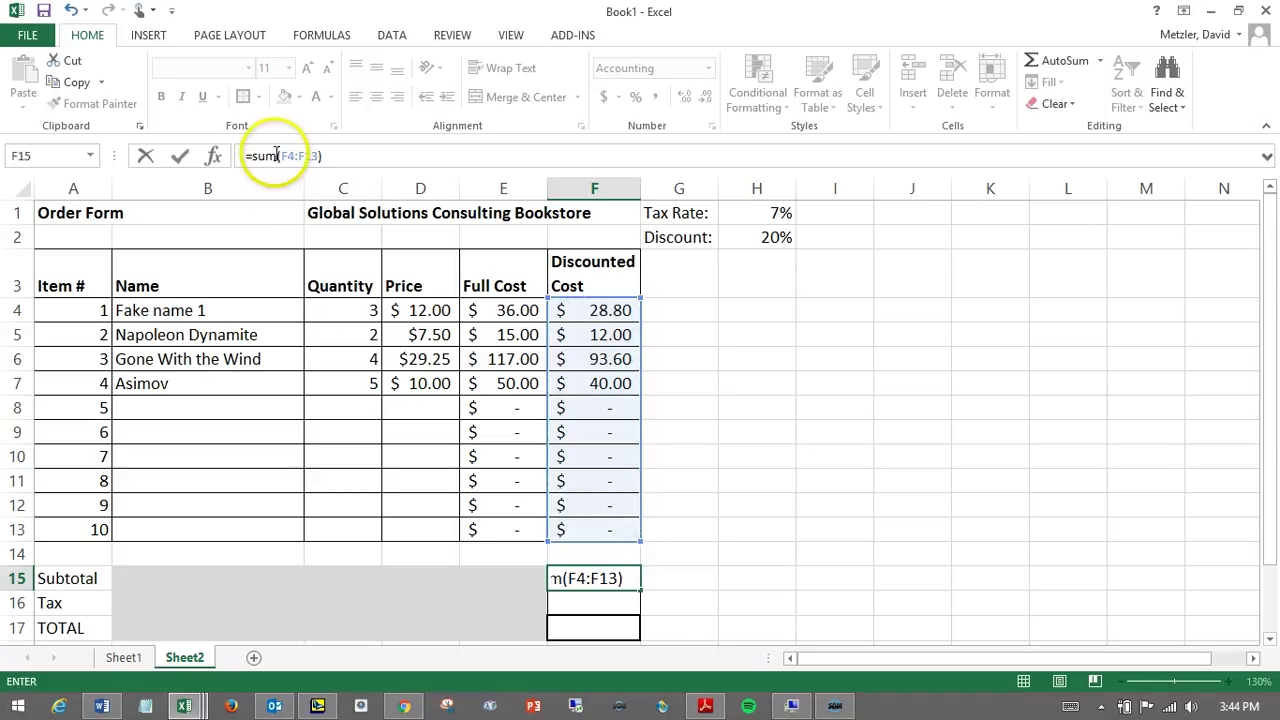
{"action": "left_click", "coordinate": [337, 160]}
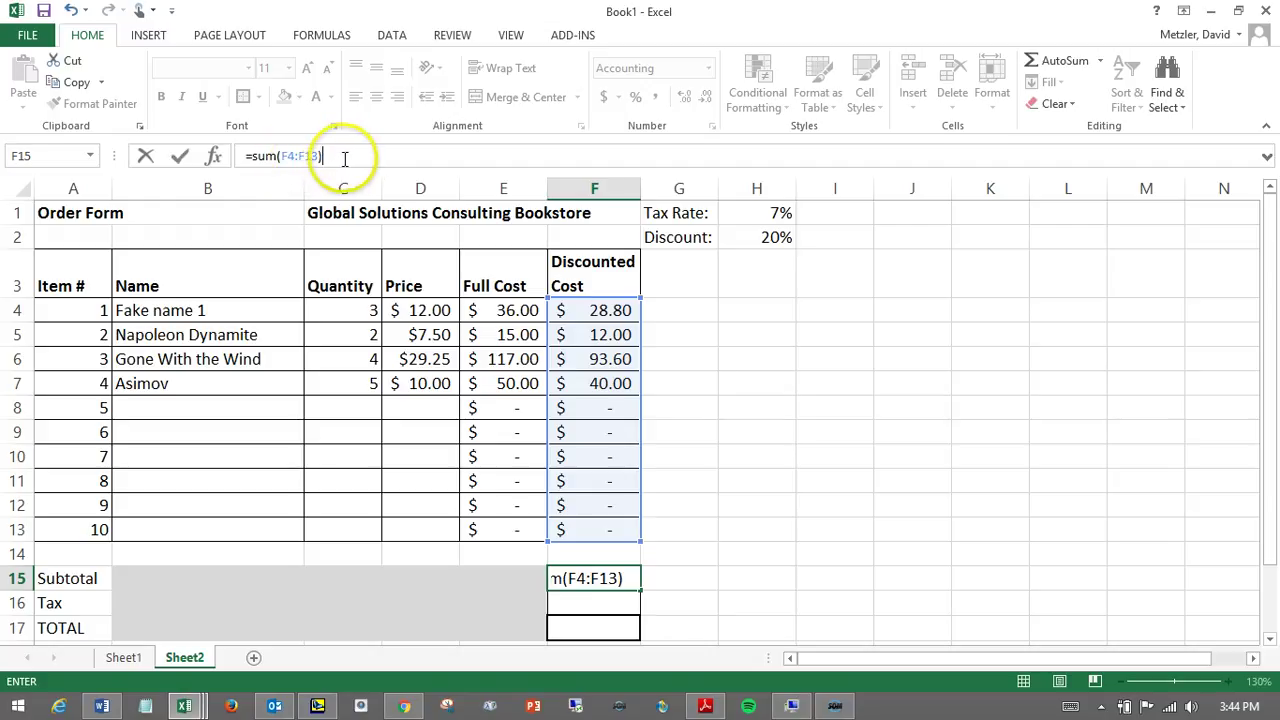
{"action": "key", "text": "Return"}
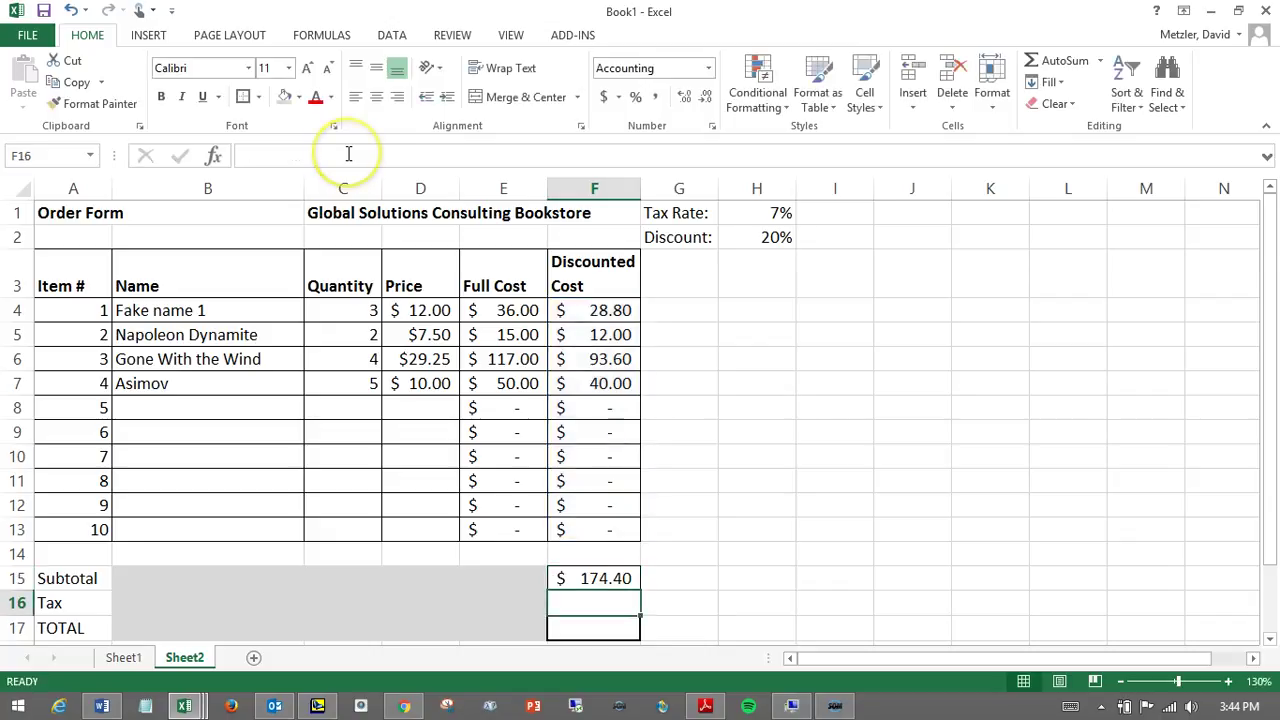
{"action": "key", "text": "Up"}
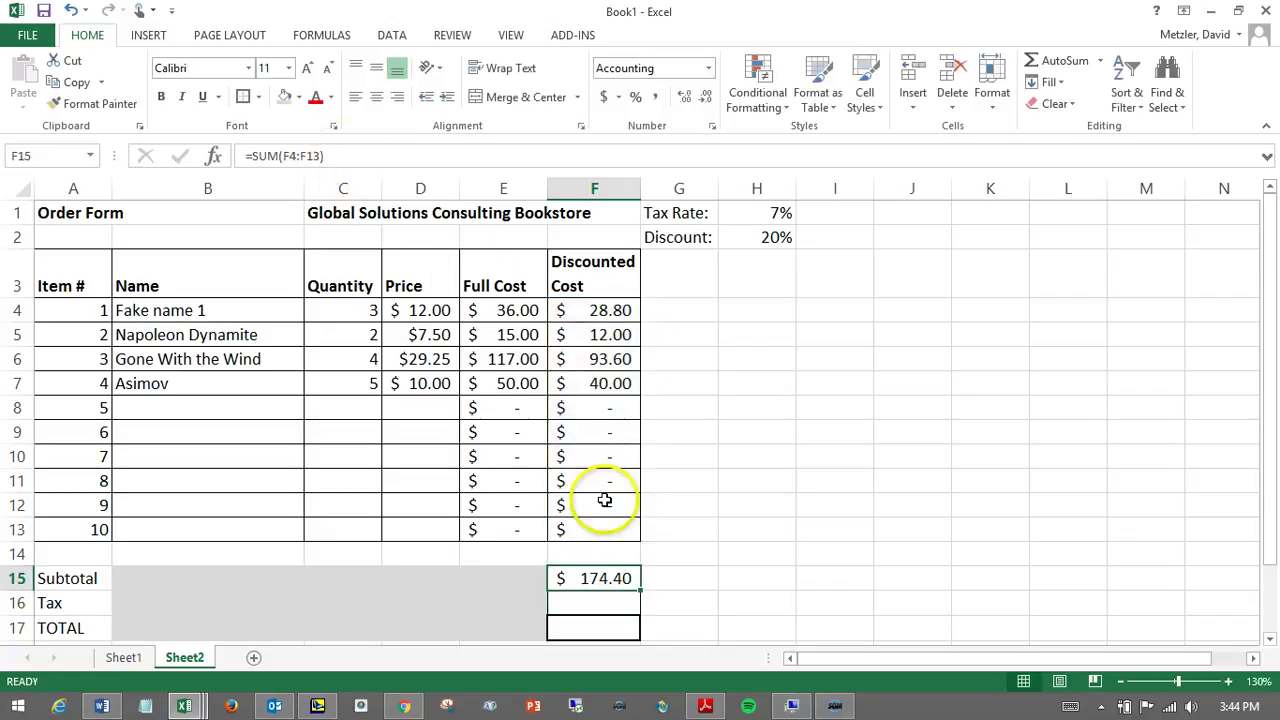
{"action": "left_click", "coordinate": [360, 155]}
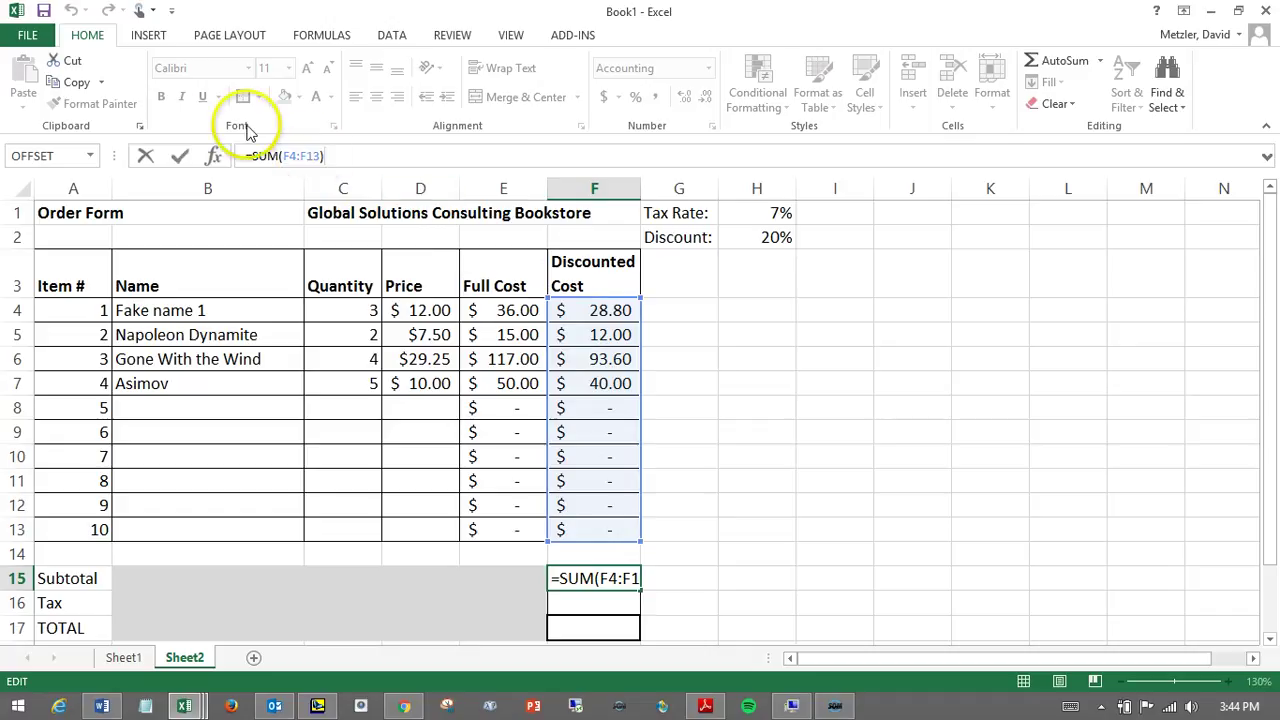
{"action": "left_click", "coordinate": [145, 157]}
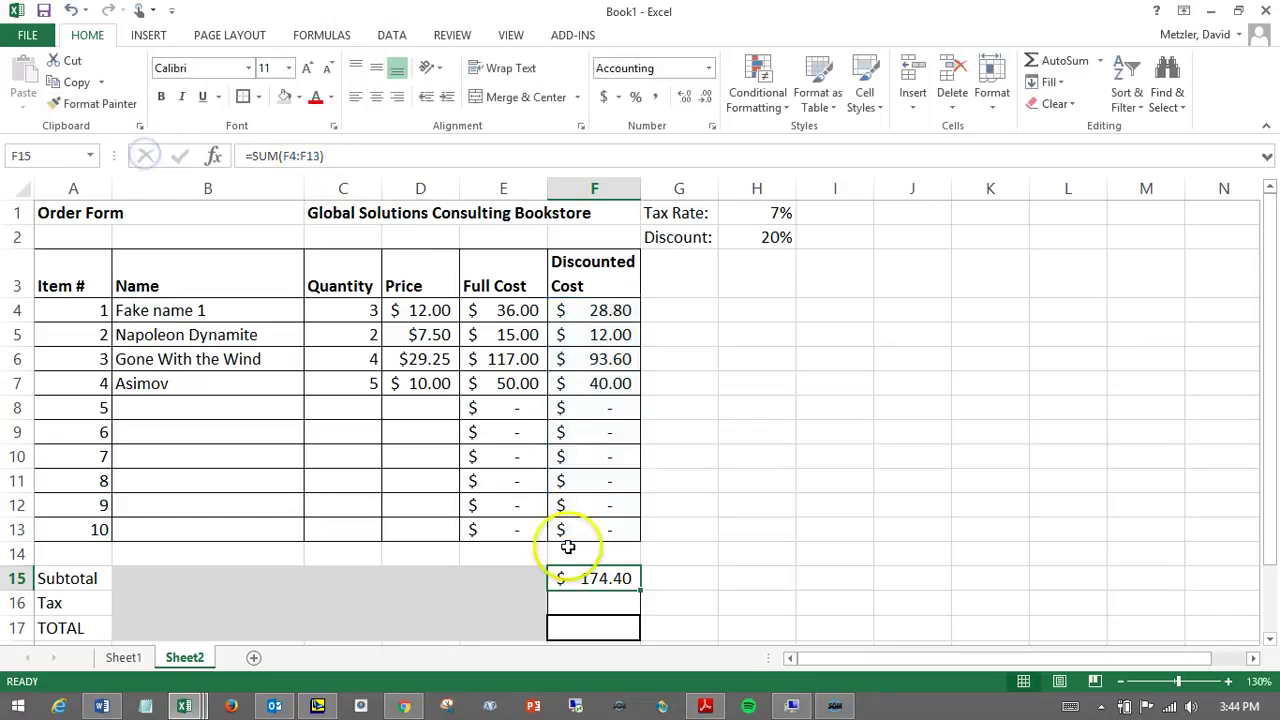
- Enter the Tax formula =F15*$H$1 in cell F16, using an absolute reference to the tax rate
{"action": "left_click", "coordinate": [619, 605]}
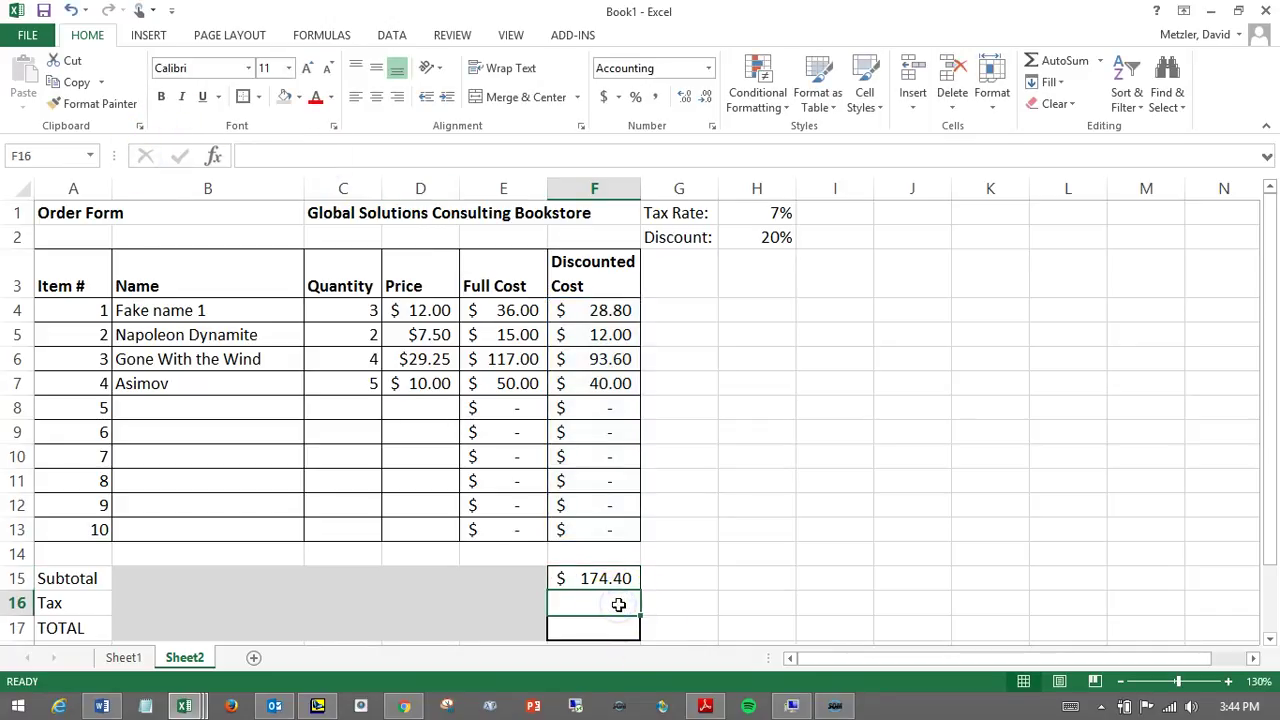
{"action": "left_click", "coordinate": [248, 155]}
{"action": "type", "text": "="}
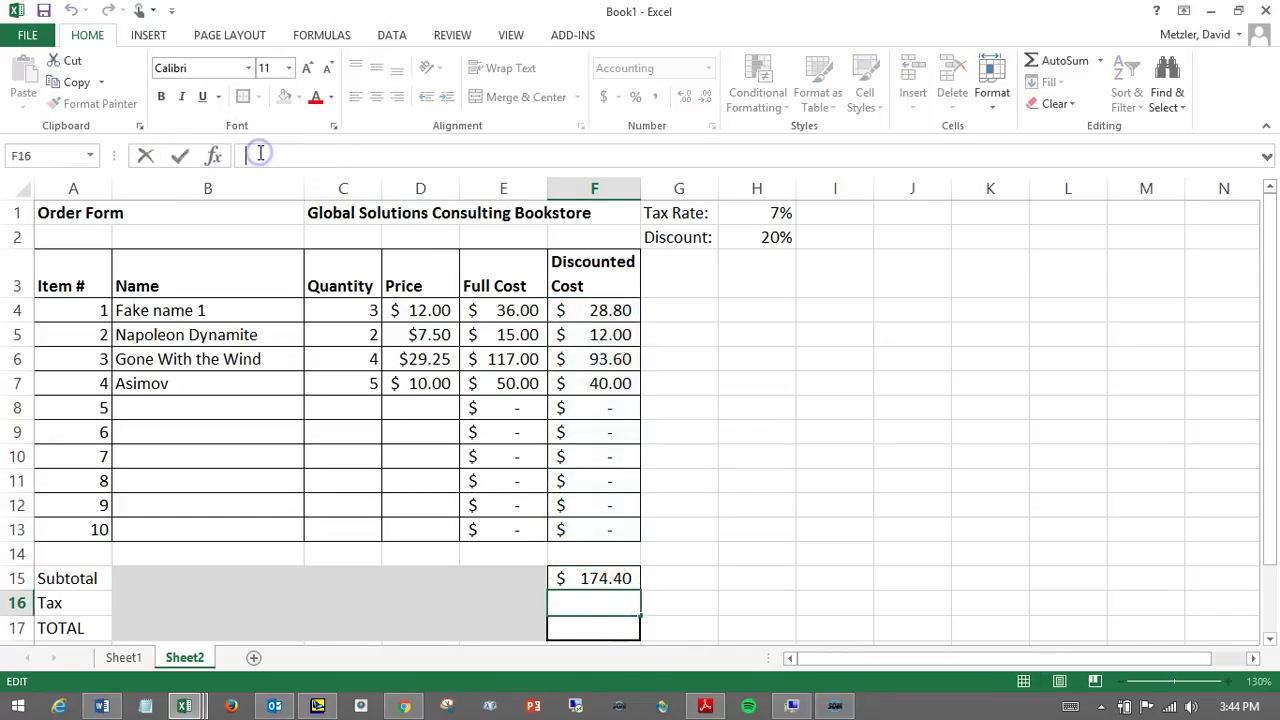
{"action": "left_click", "coordinate": [620, 578]}
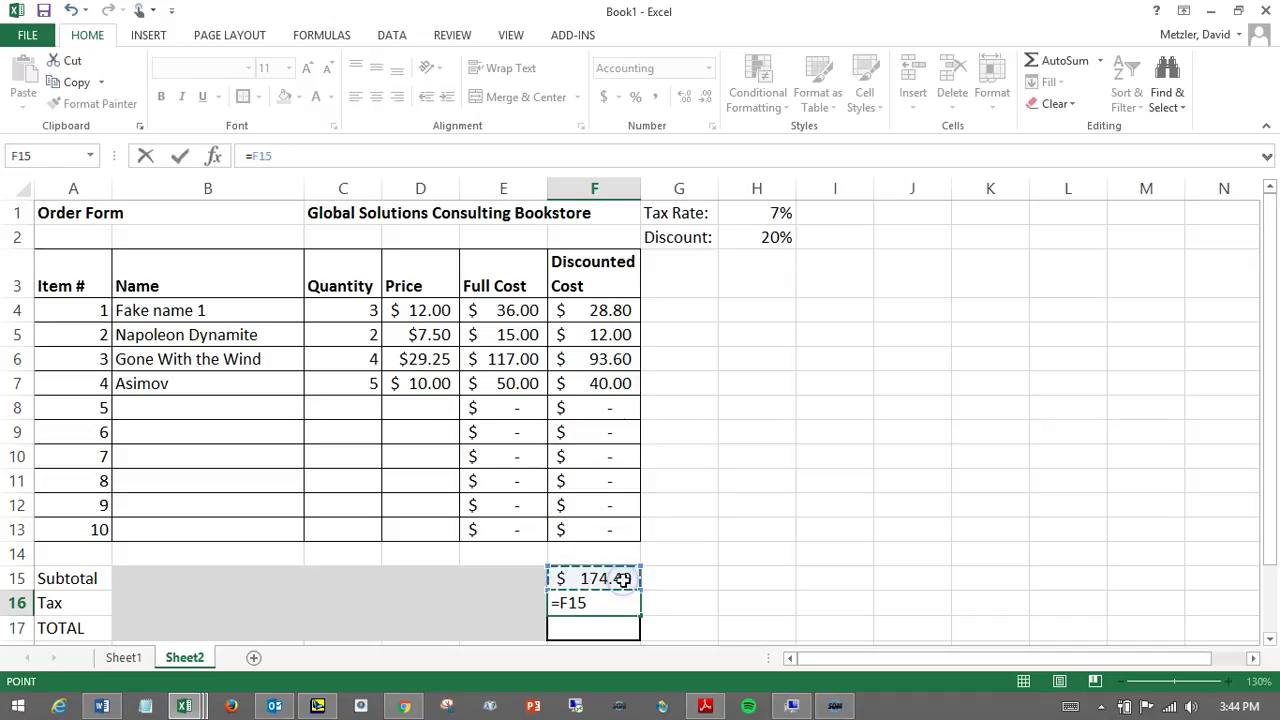
{"action": "type", "text": "*"}
{"action": "left_click", "coordinate": [779, 214]}
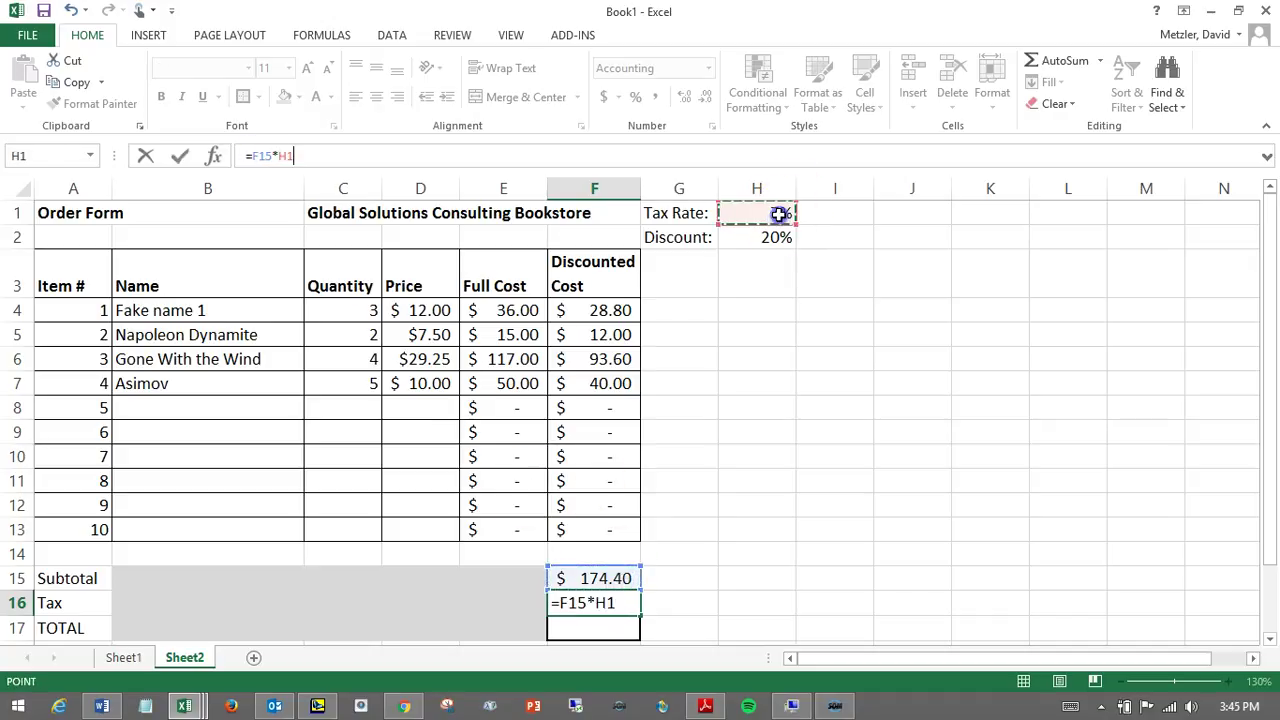
{"action": "left_click", "coordinate": [296, 156]}
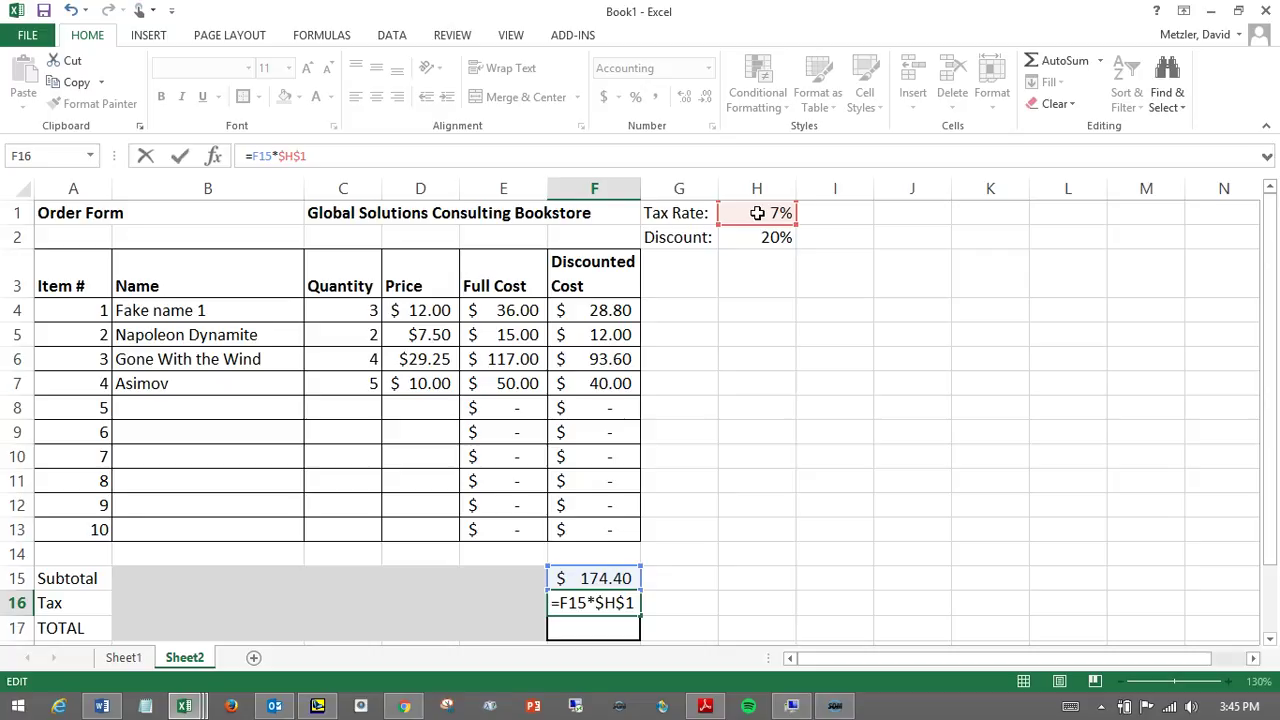
{"action": "left_click", "coordinate": [367, 150]}
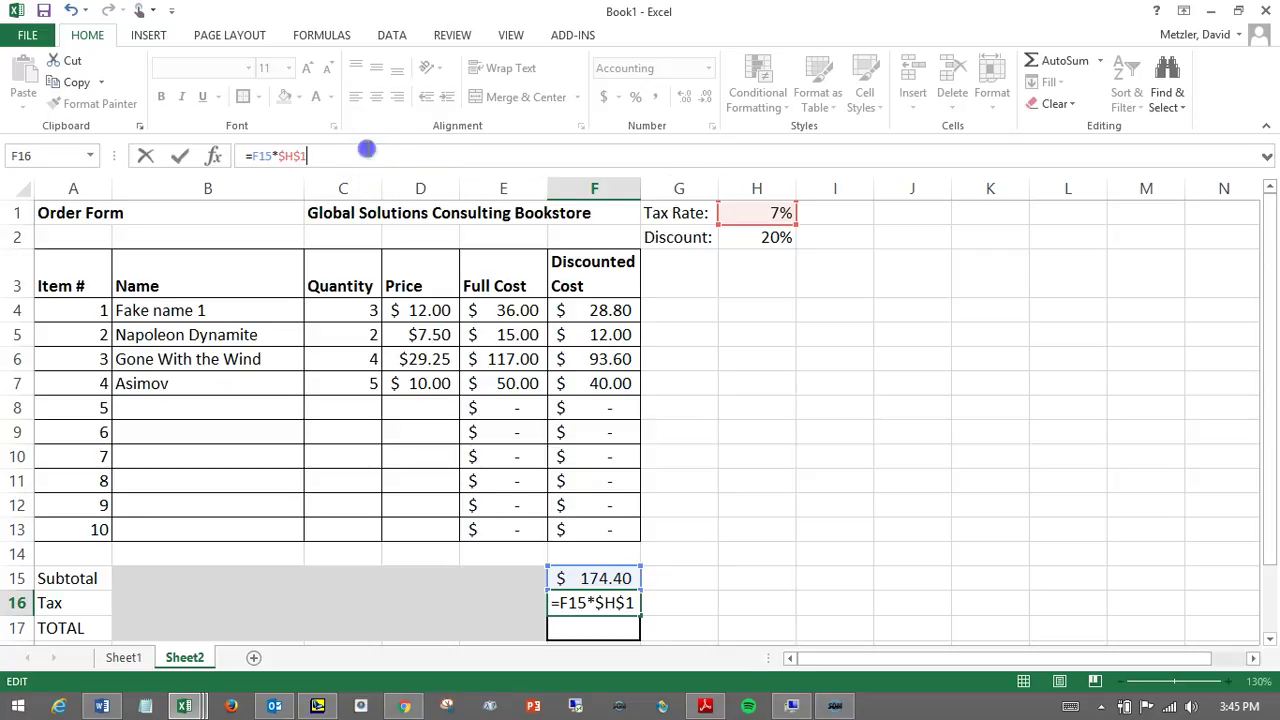
{"action": "left_click", "coordinate": [182, 155]}
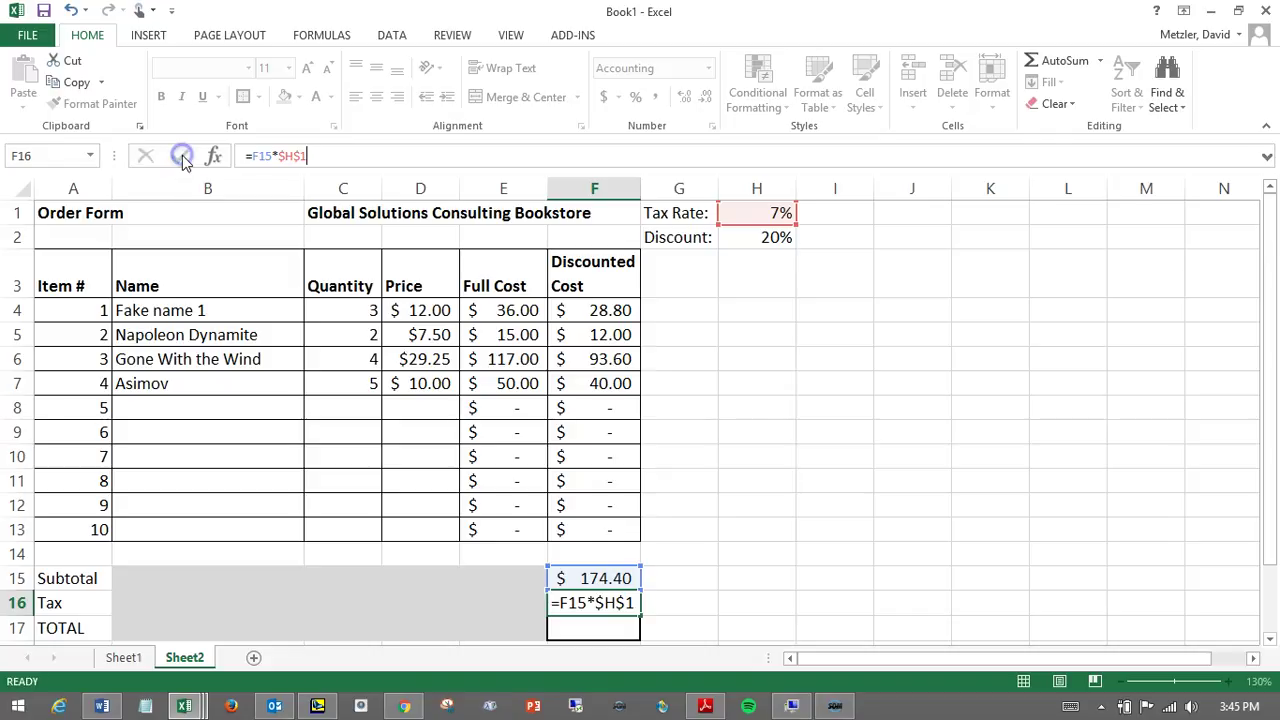
- Enter the TOTAL formula =F15+F16 in cell F17 to add the subtotal and tax
{"action": "left_click", "coordinate": [609, 630]}
{"action": "type", "text": "="}
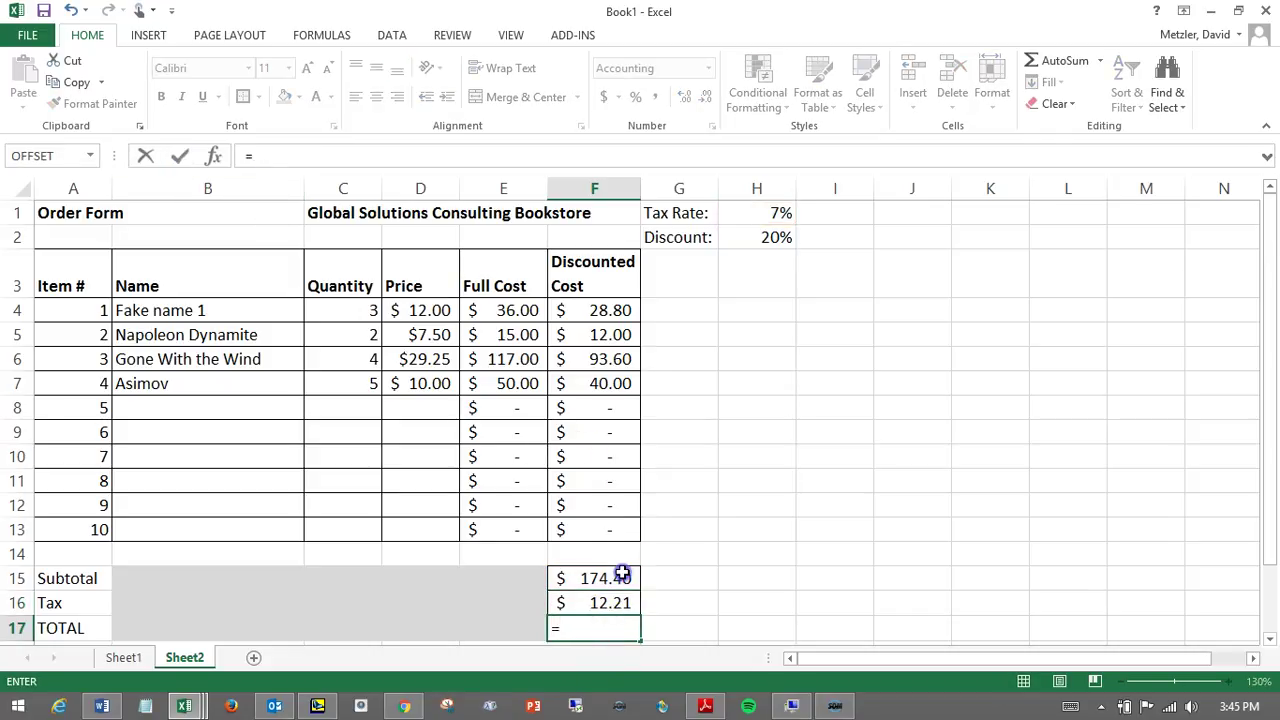
{"action": "left_click", "coordinate": [620, 575]}
{"action": "type", "text": "+"}
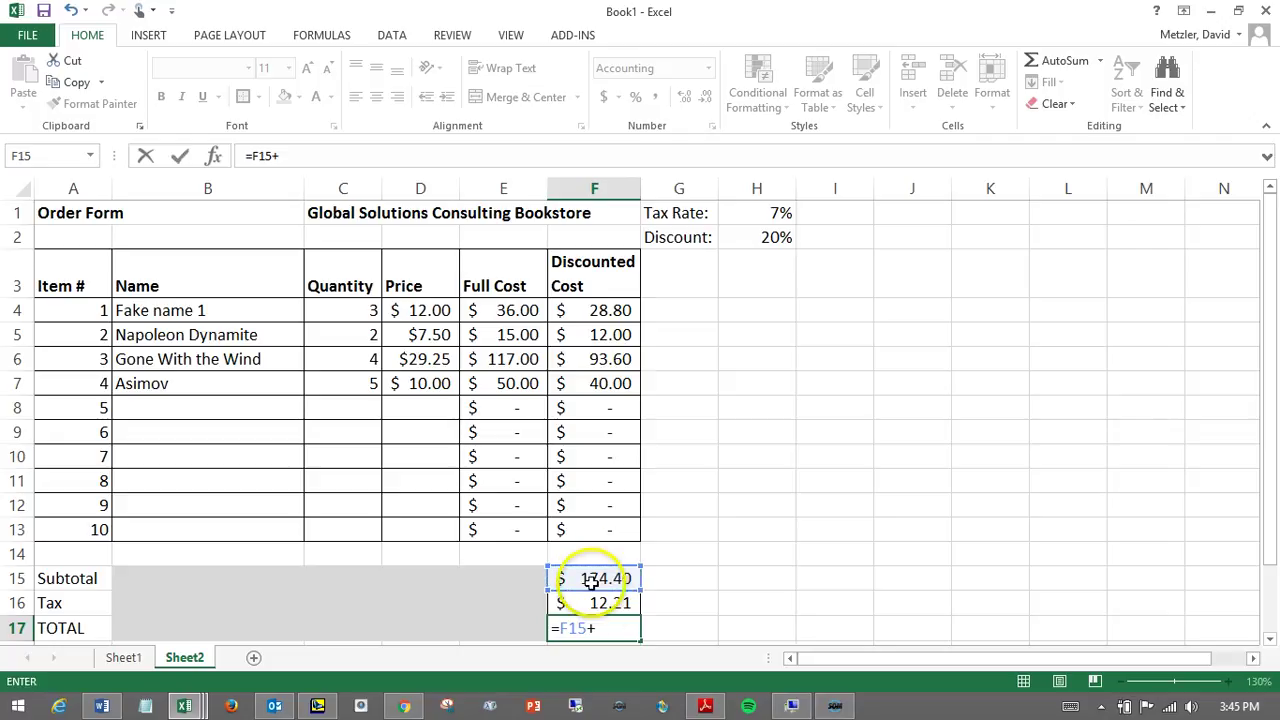
{"action": "left_click", "coordinate": [598, 602]}
{"action": "key", "text": "Return"}
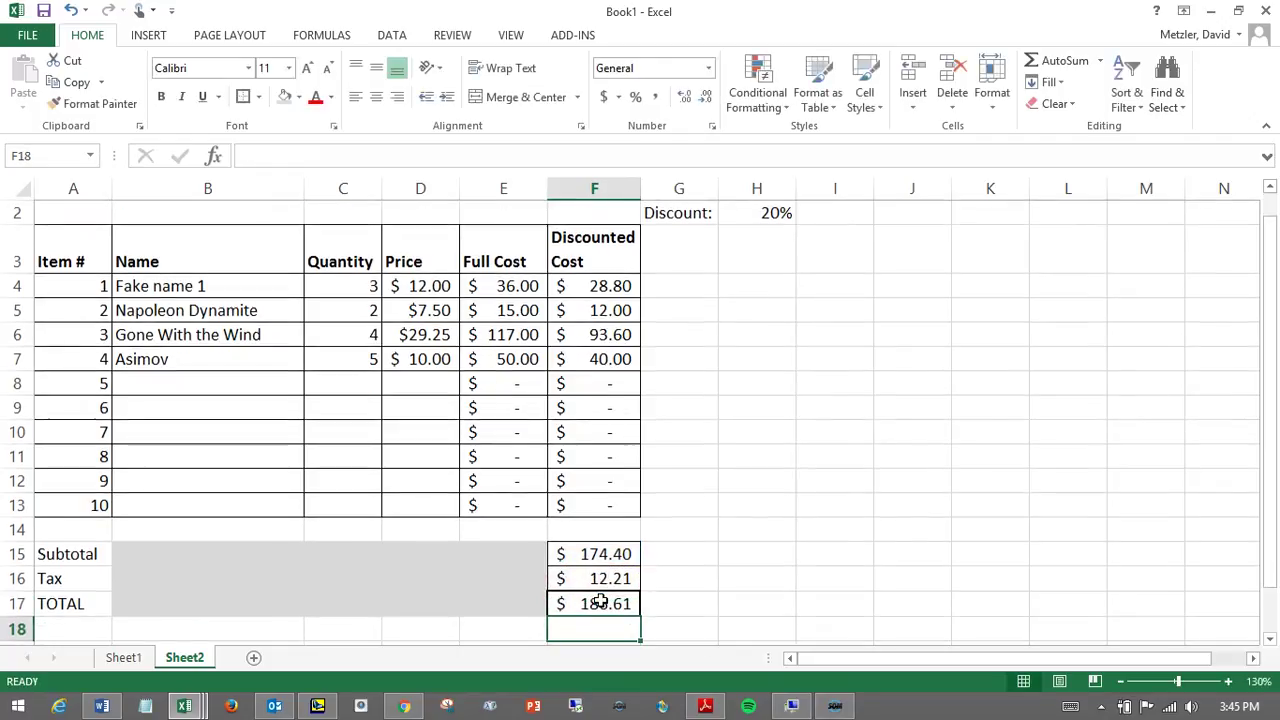
{"action": "left_click", "coordinate": [687, 553]}
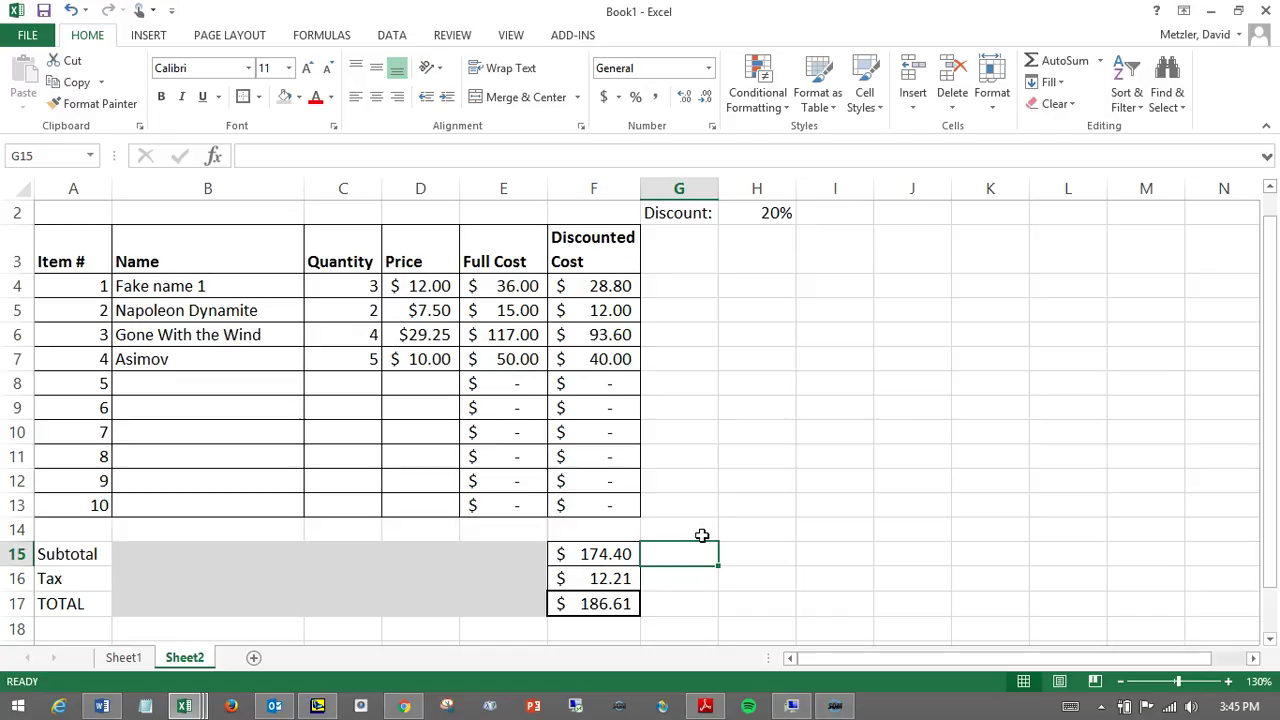
{"action": "scroll", "coordinate": [702, 535], "scroll_direction": "up", "scroll_amount": 1}
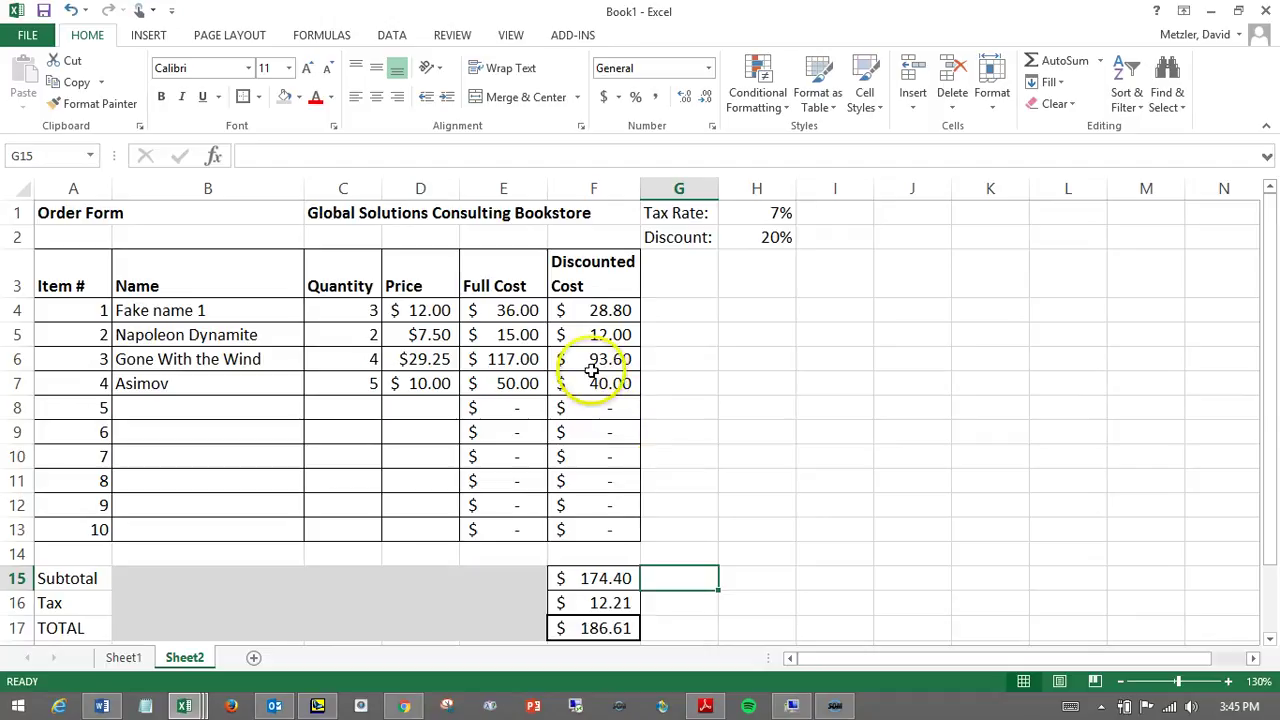
- Replace the tax rate reference in the Tax formula in F16 with a hard-coded rate, making it =F15*0.07
{"action": "left_click", "coordinate": [606, 603]}
{"action": "left_click", "coordinate": [314, 157]}
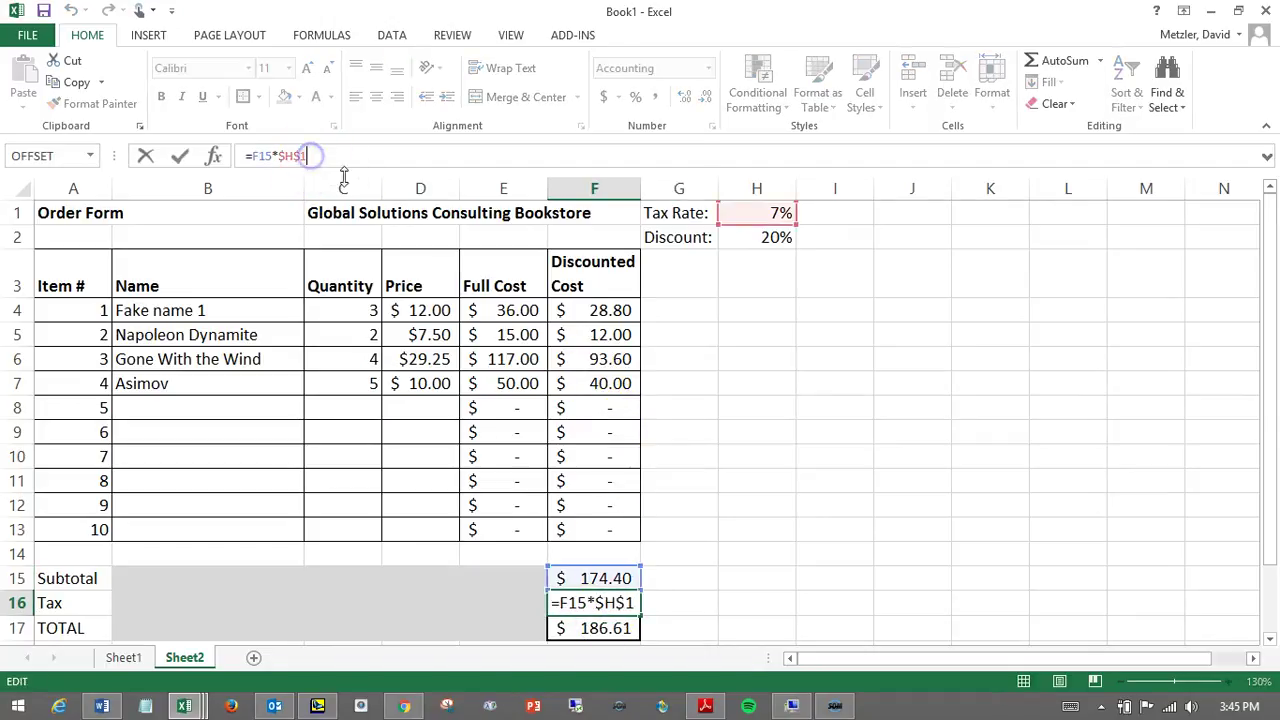
{"action": "key", "text": "BackSpace"}
{"action": "key", "text": "BackSpace"}
{"action": "key", "text": "BackSpace"}
{"action": "key", "text": "BackSpace"}
{"action": "key", "text": "BackSpace"}
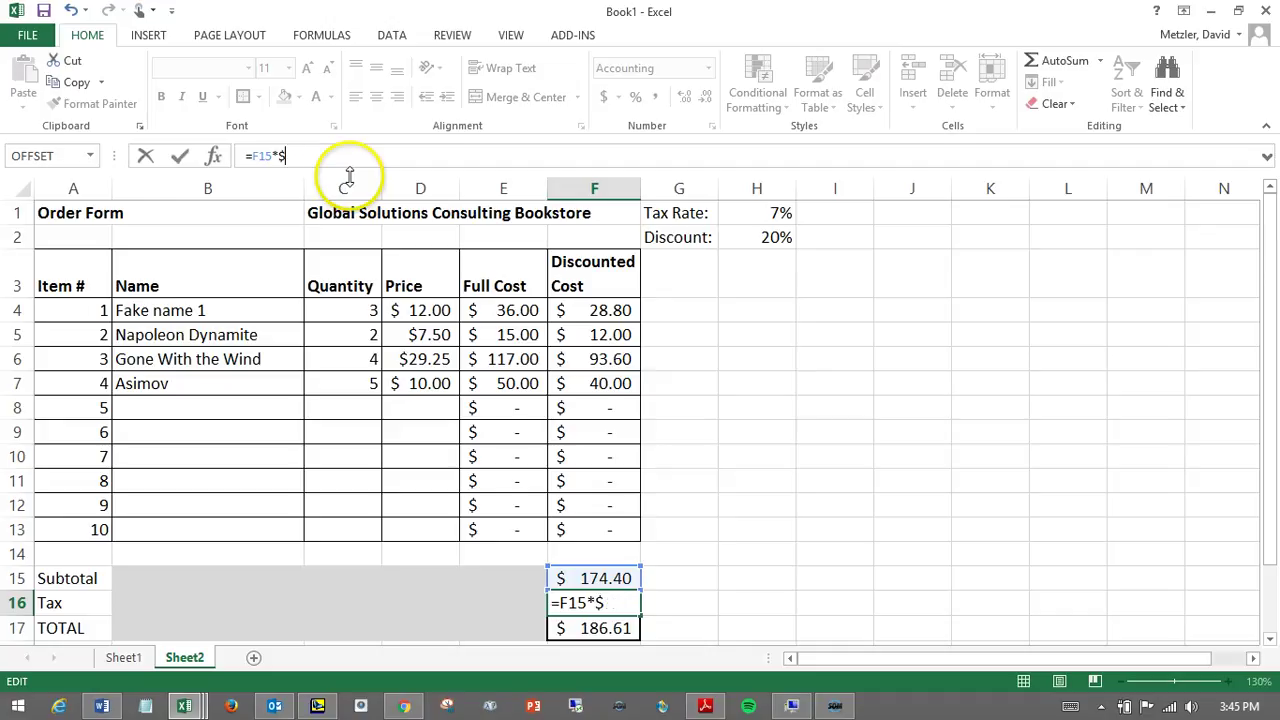
{"action": "type", "text": "*0.007"}
{"action": "key", "text": "BackSpace"}
{"action": "key", "text": "BackSpace"}
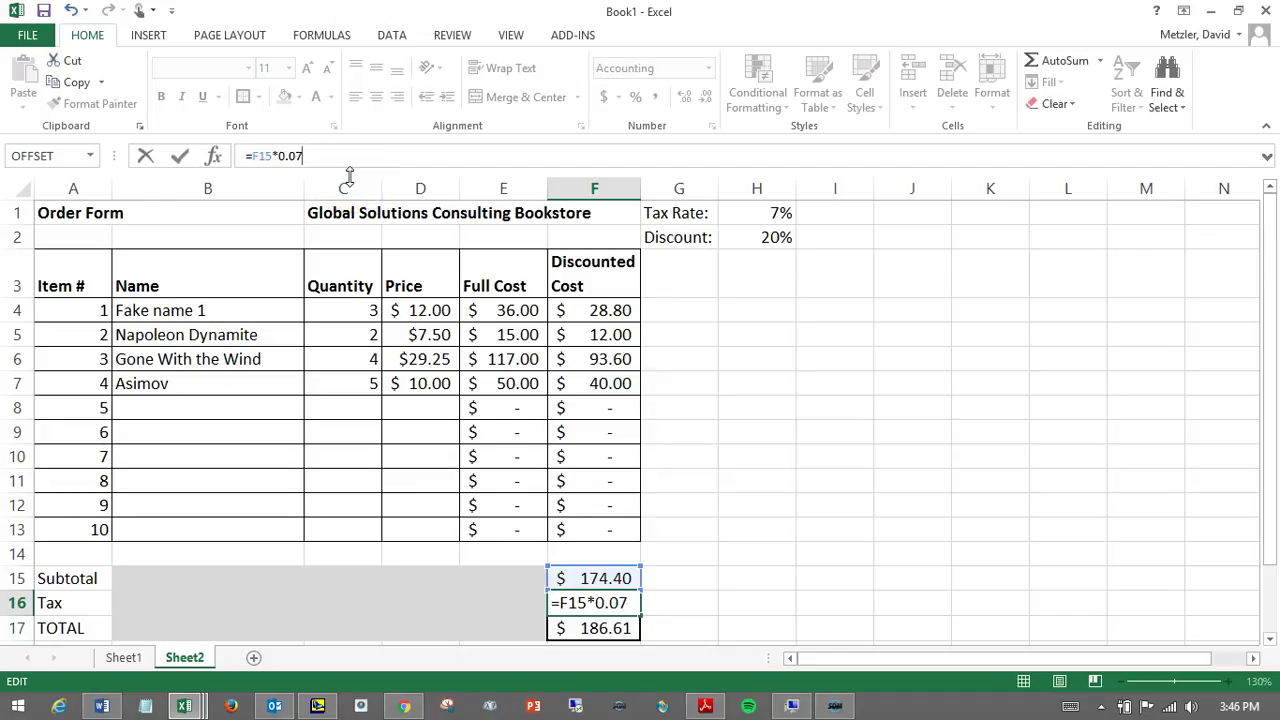
{"action": "key", "text": "Return"}
{"action": "key", "text": "Up"}
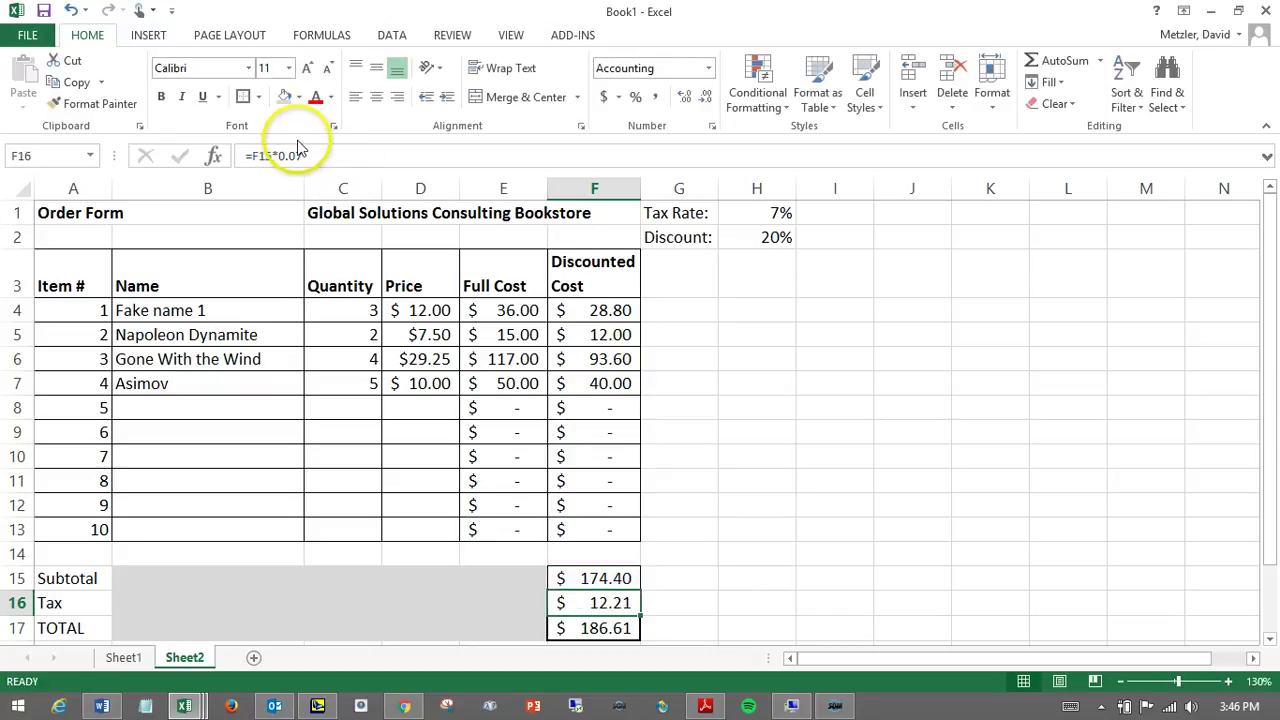
- Change the Tax formula in F16 back to the absolute tax rate reference, =F15*$H$1, and check it
{"action": "left_click", "coordinate": [307, 155]}
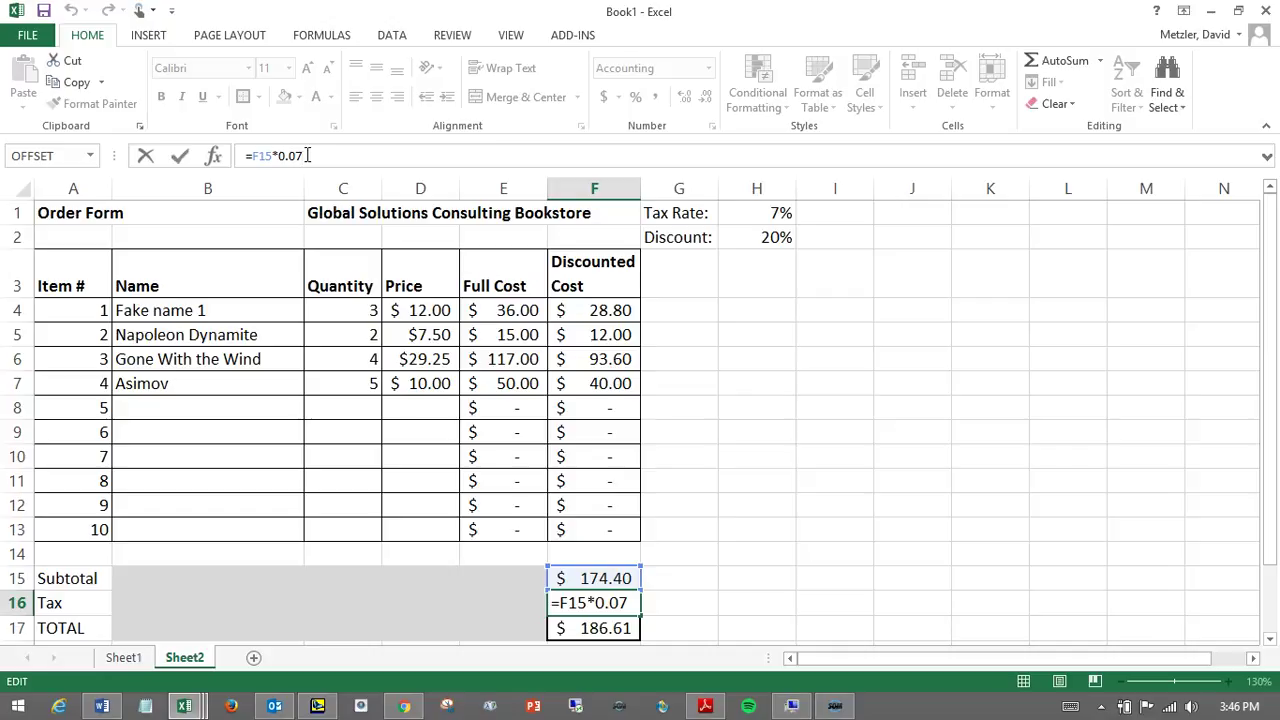
{"action": "key", "text": "BackSpace"}
{"action": "key", "text": "BackSpace"}
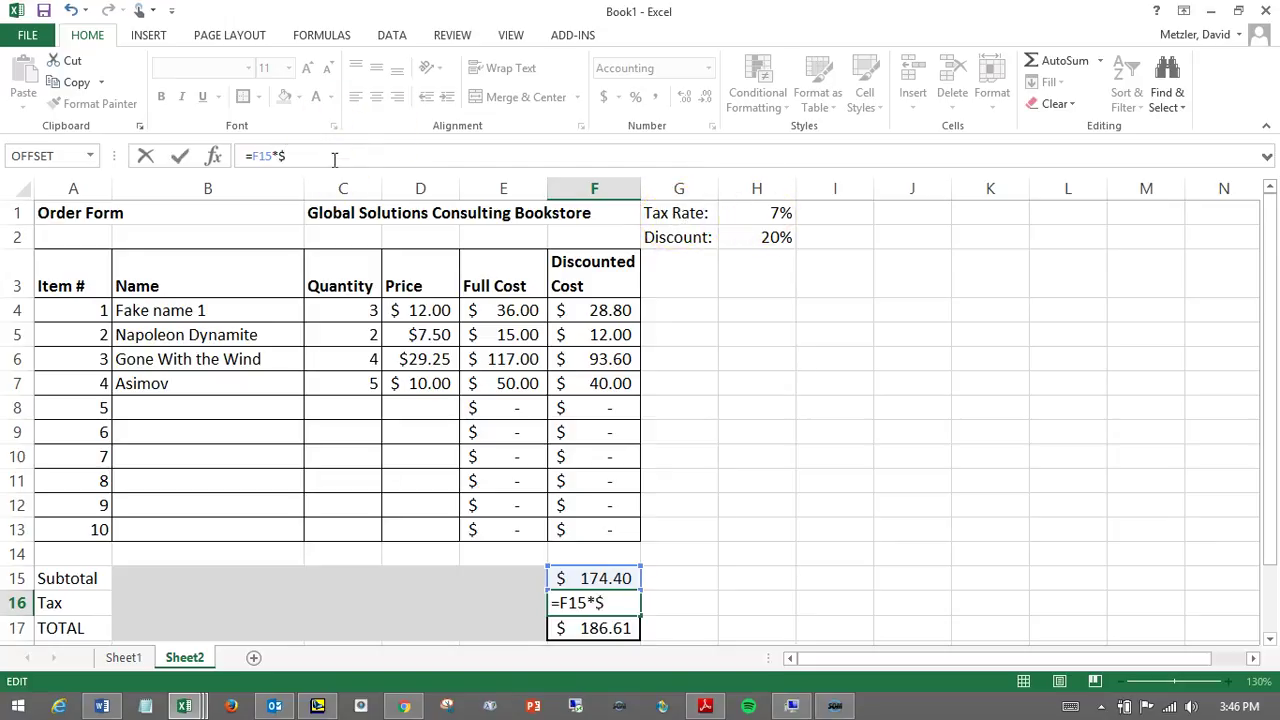
{"action": "type", "text": "H$1"}
{"action": "key", "text": "Return"}
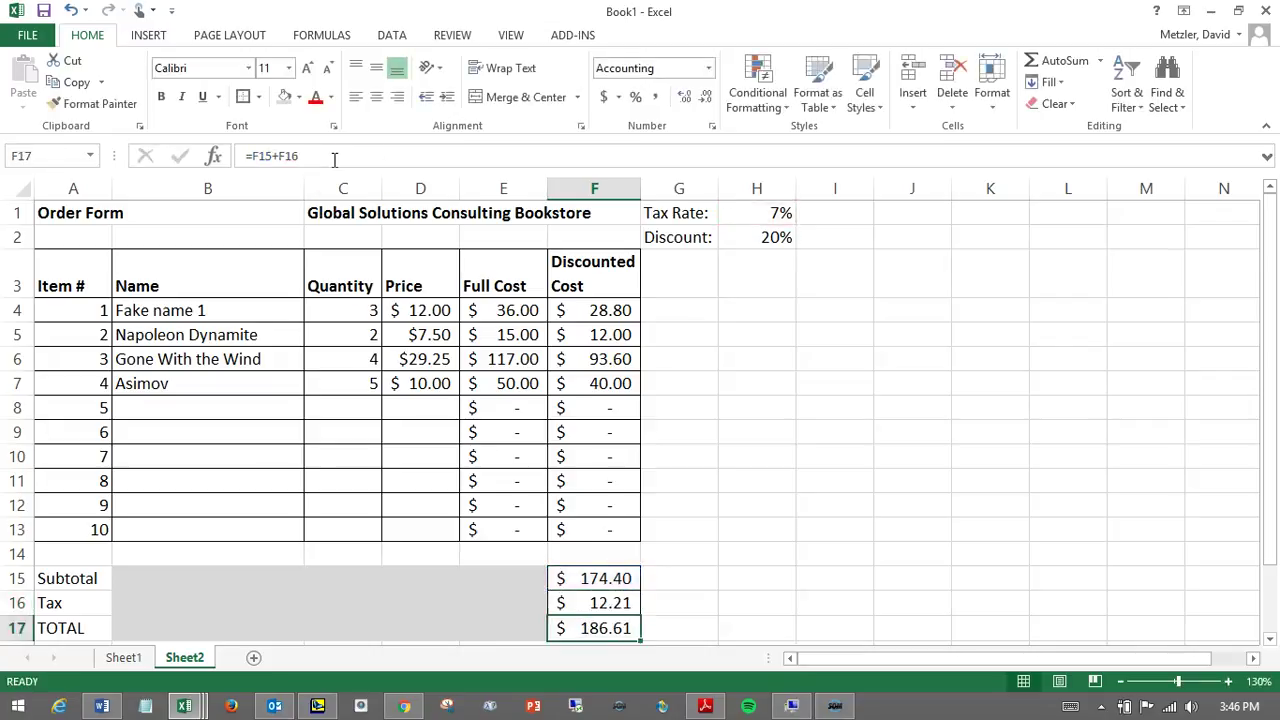
{"action": "left_click", "coordinate": [581, 600]}
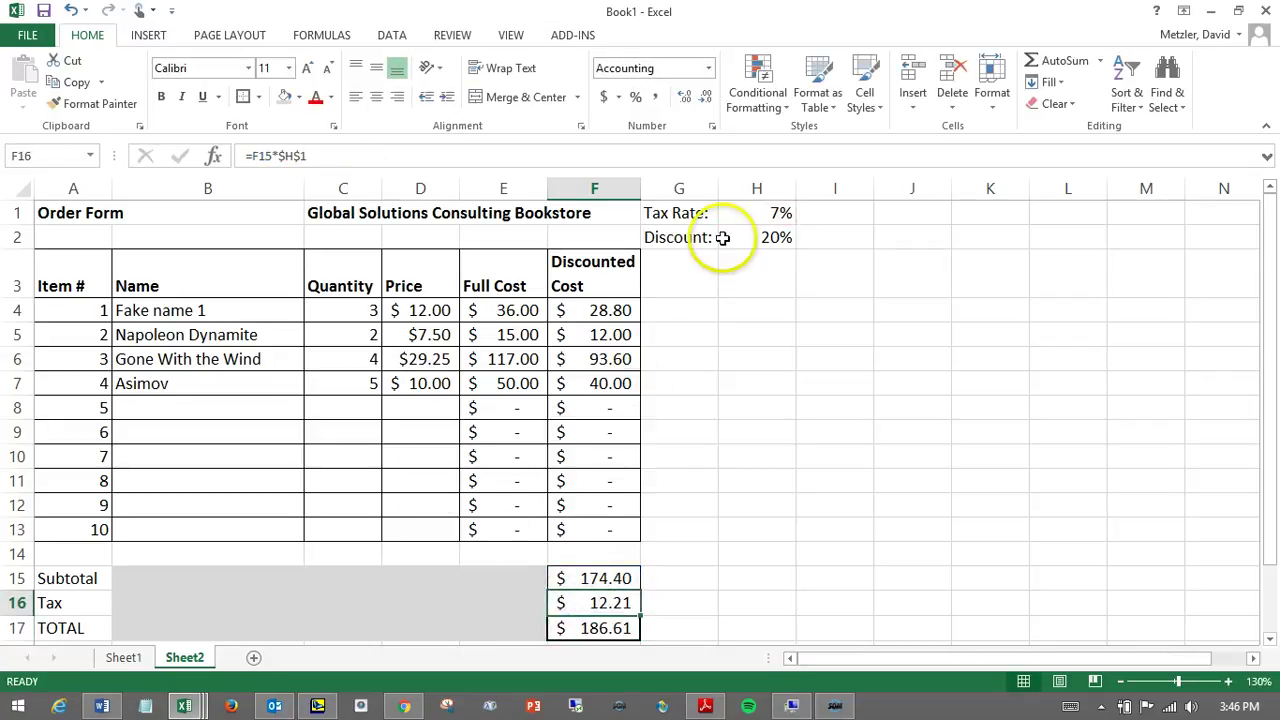
- Set the tax rate in cell H1 to 8%
{"action": "left_click", "coordinate": [753, 212]}
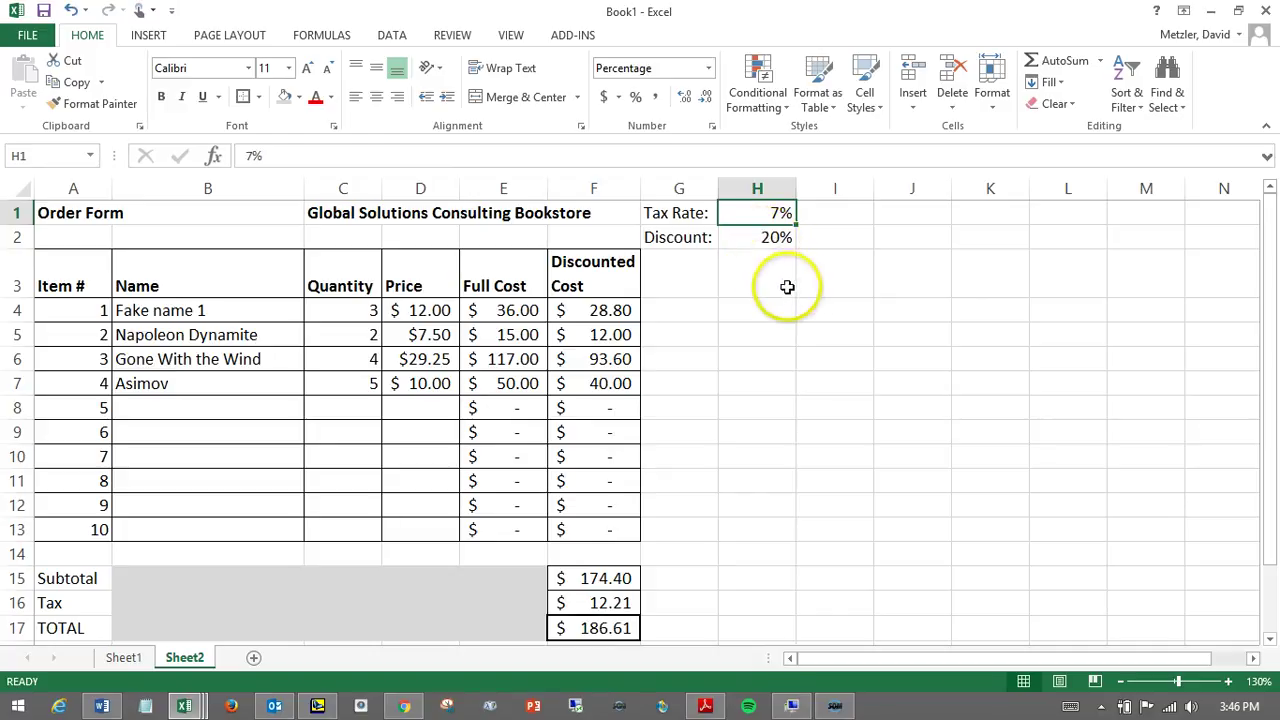
{"action": "type", "text": "8"}
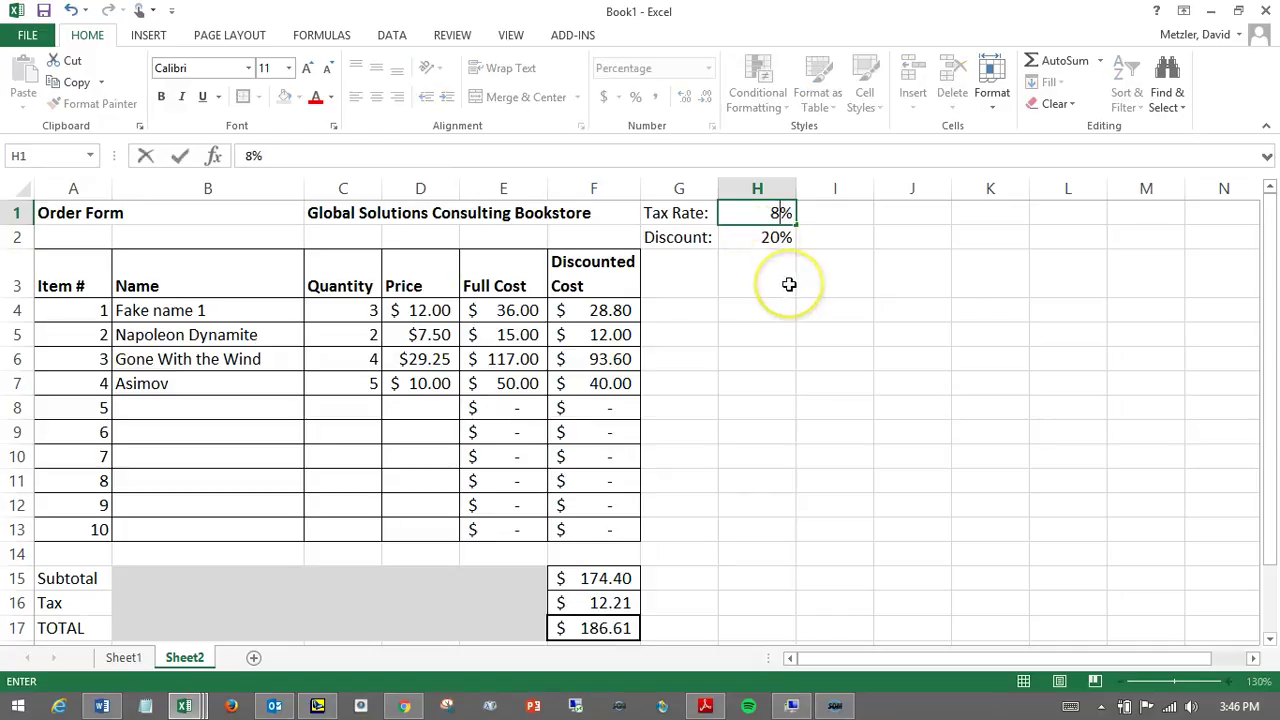
{"action": "key", "text": "Return"}
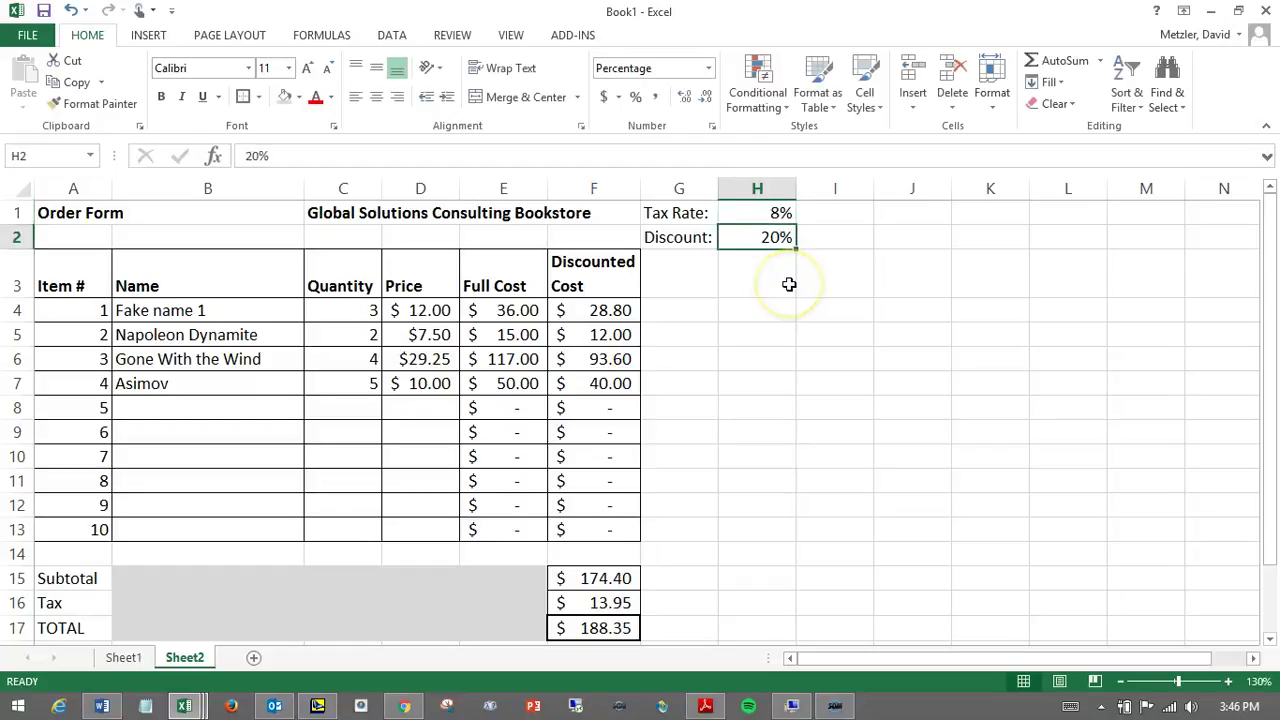
{"action": "left_click", "coordinate": [764, 213]}
- Set the discount in cell H2 to 10%
{"action": "left_click", "coordinate": [760, 238]}
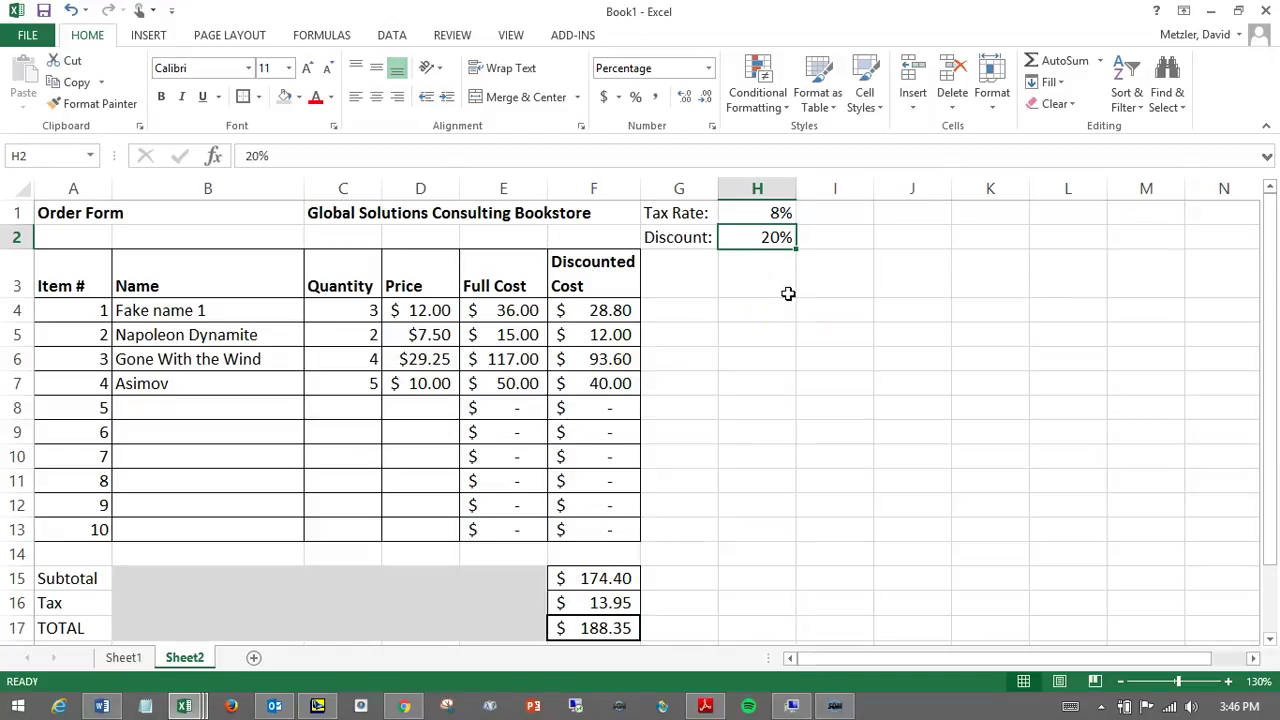
{"action": "type", "text": "15"}
{"action": "key", "text": "BackSpace"}
{"action": "type", "text": "0"}
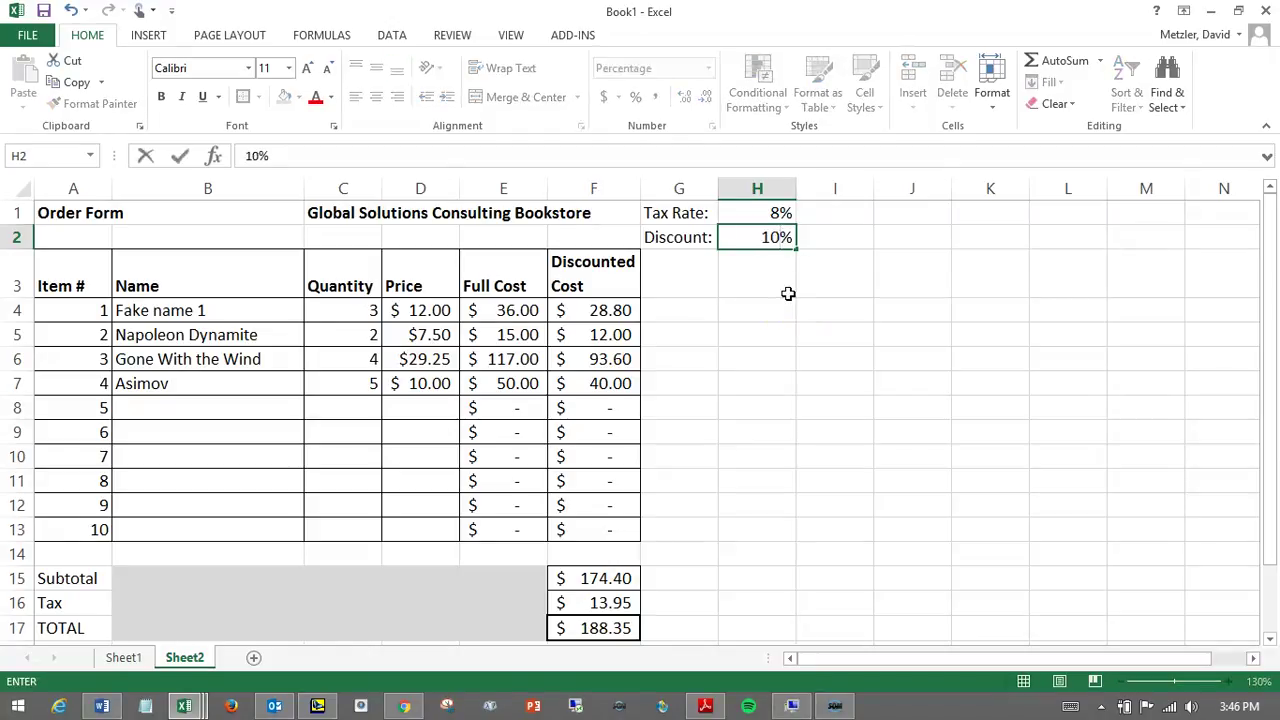
{"action": "key", "text": "Return"}
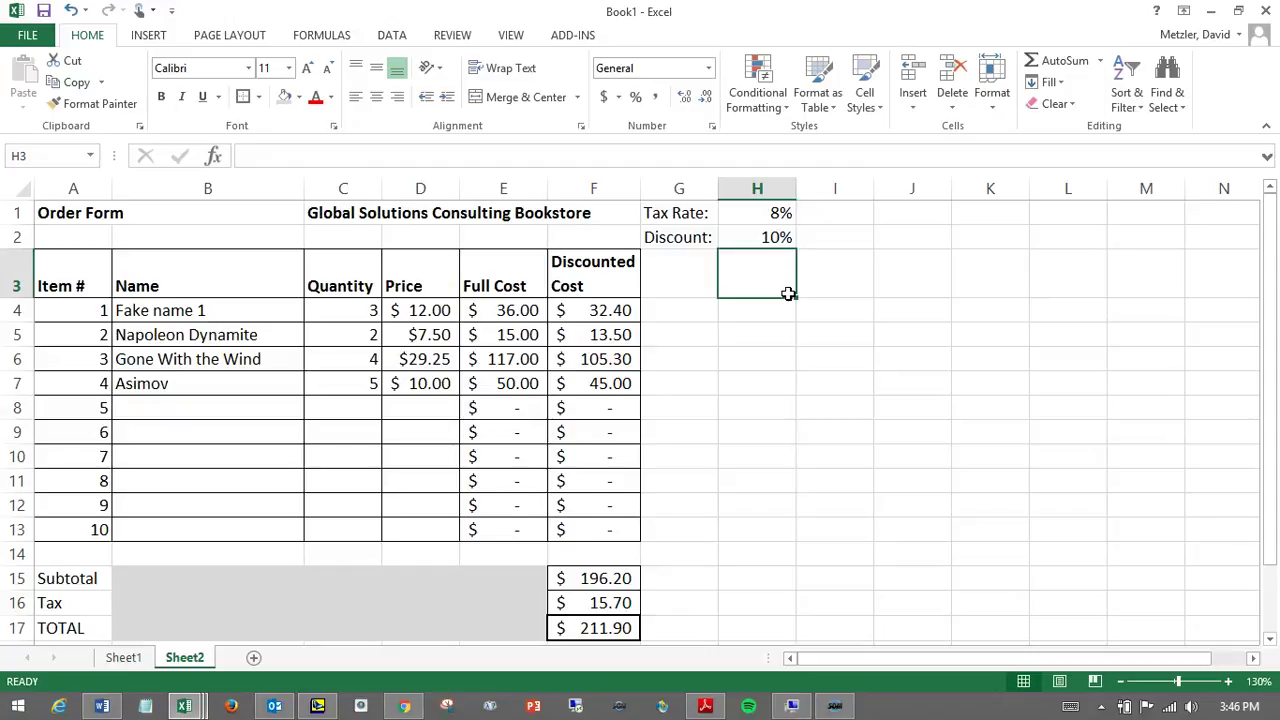
- Set the discount in cell H2 to 60%
{"action": "left_click", "coordinate": [764, 237]}
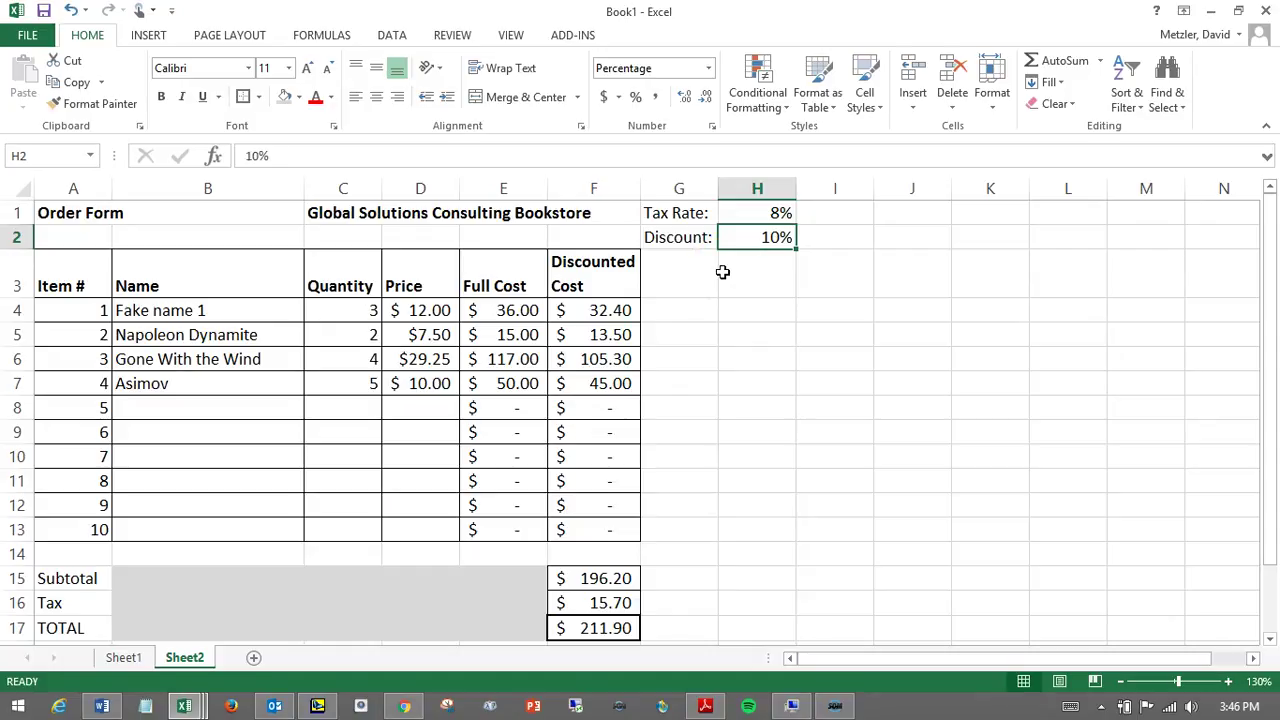
{"action": "type", "text": "60"}
{"action": "key", "text": "Return"}
{"action": "left_click", "coordinate": [737, 278]}
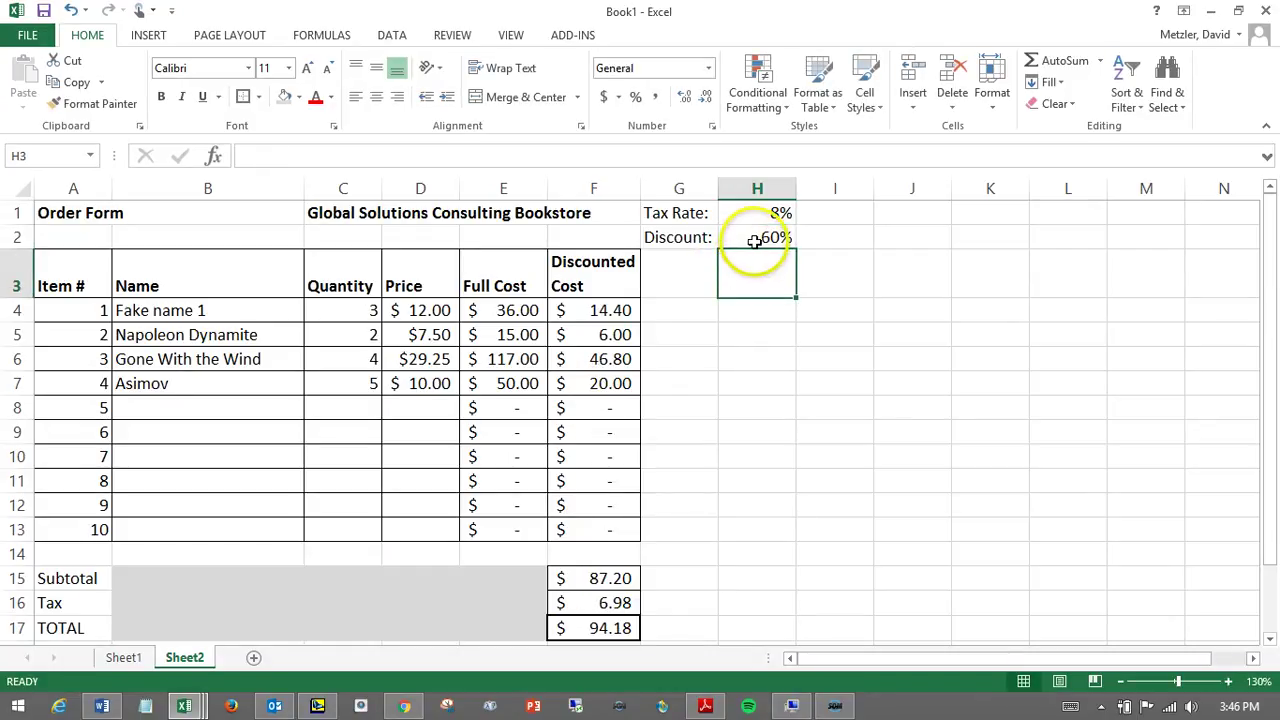
- Set the quantity of Napoleon Dynamite in cell C5 to 6
{"action": "left_click", "coordinate": [426, 334]}
{"action": "left_click", "coordinate": [372, 338]}
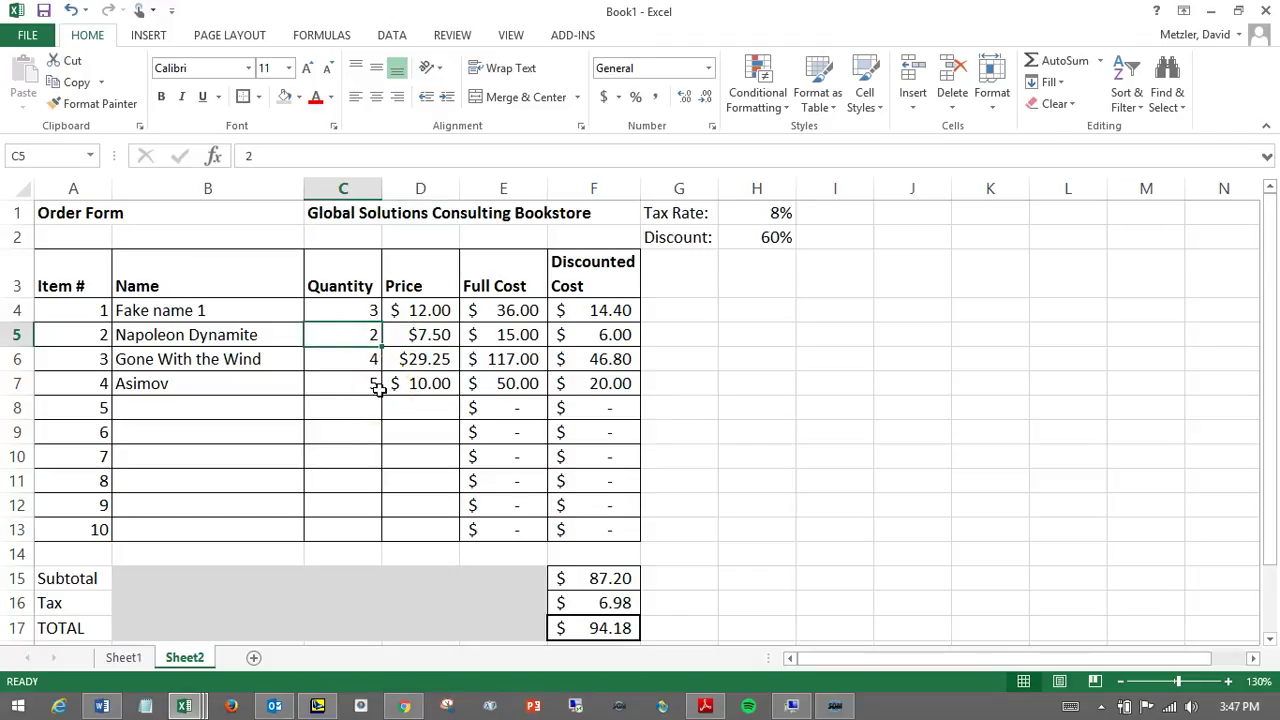
{"action": "type", "text": "6"}
{"action": "key", "text": "Return"}
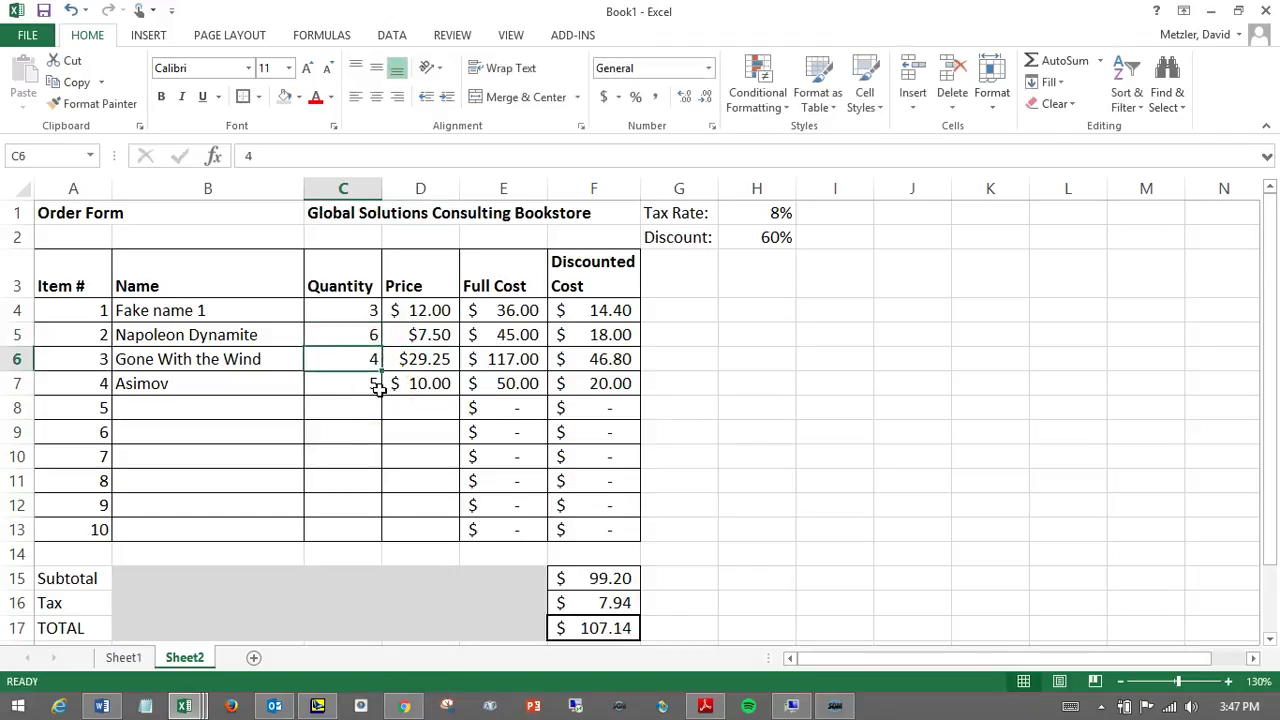
{"action": "left_click", "coordinate": [361, 335]}
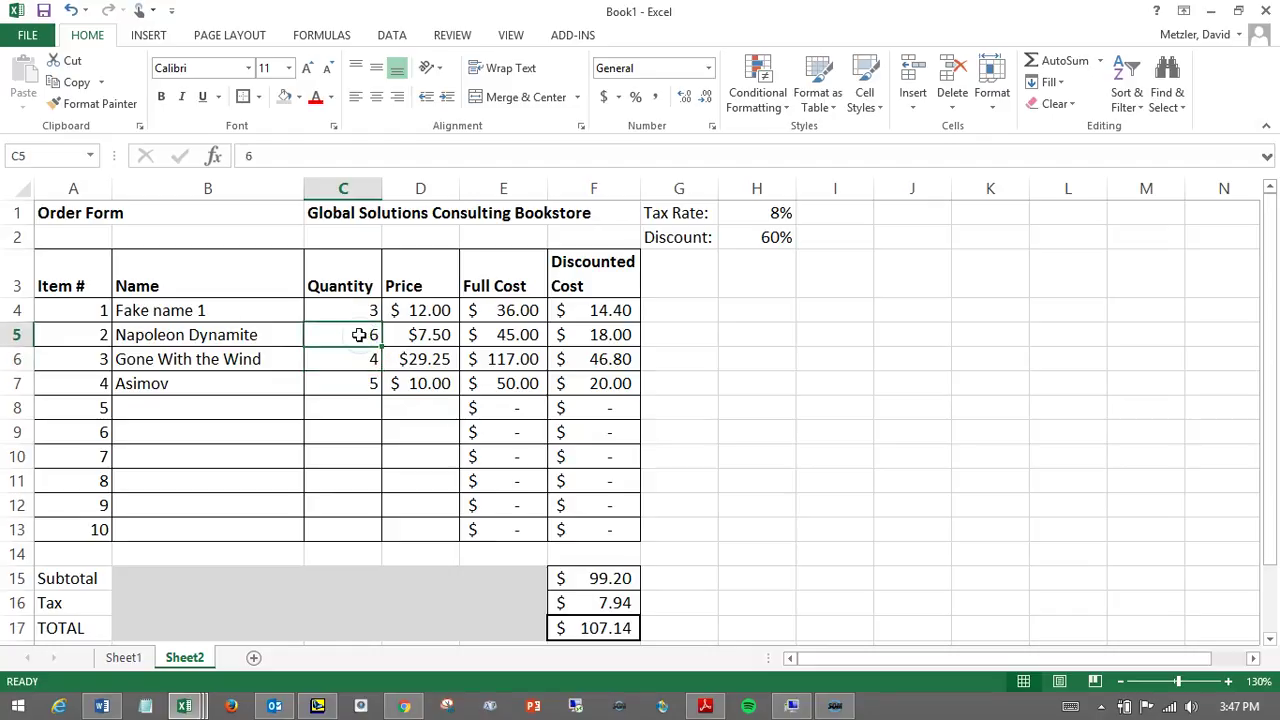